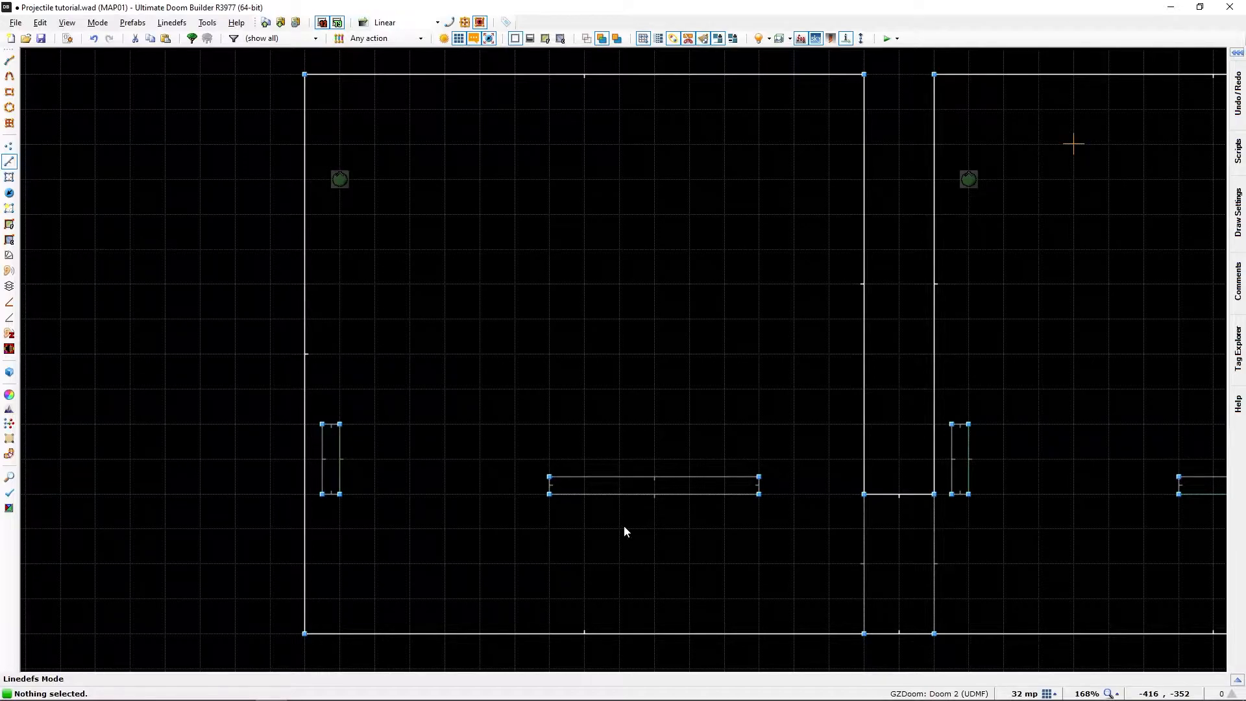
Assign action 134 Spawn Projectile to the lower linedef of the floor strip in the first room.
left_click(655, 505)
right_click(655, 502)
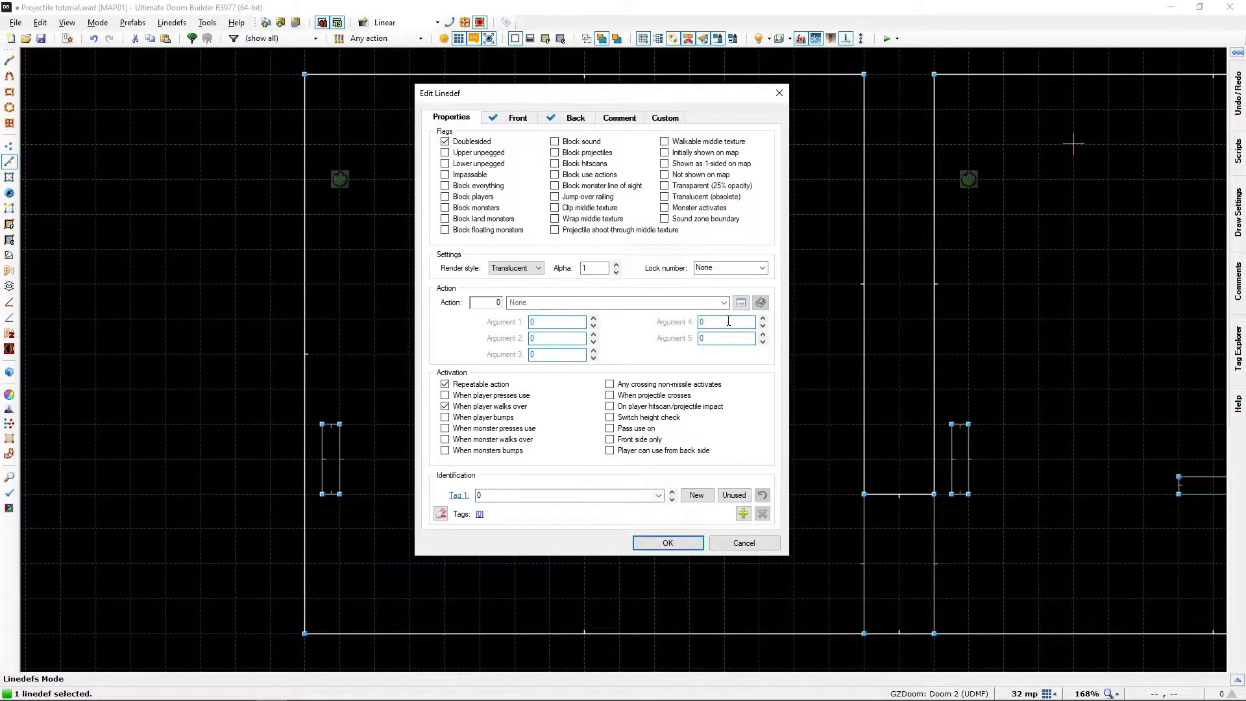
left_click(740, 302)
left_click(620, 253)
type("prjecti")
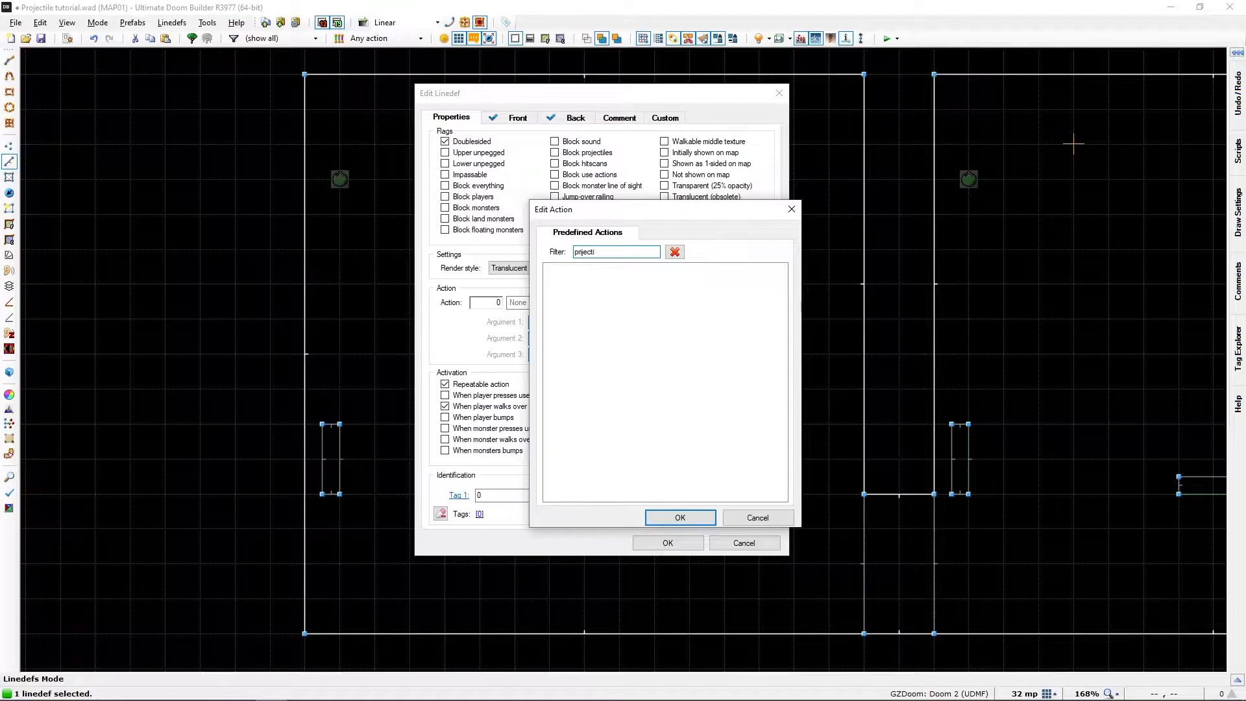
key("BackSpace")
key("BackSpace")
key("BackSpace")
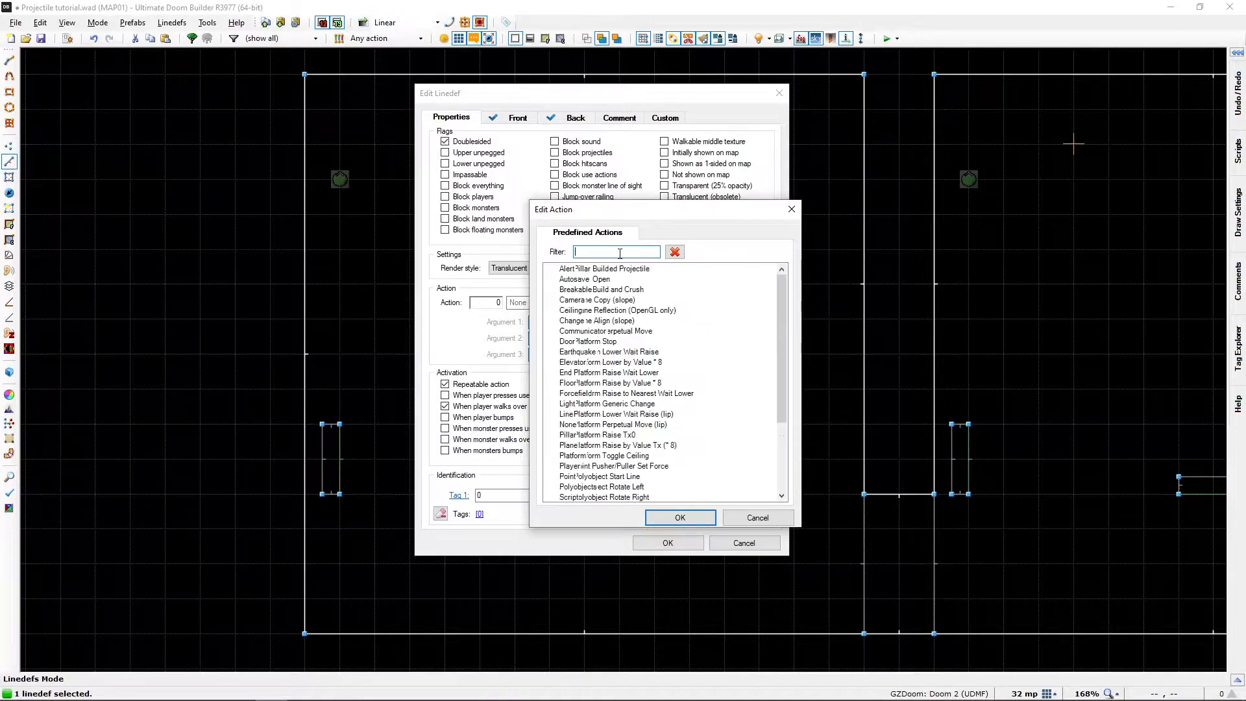
type("spell")
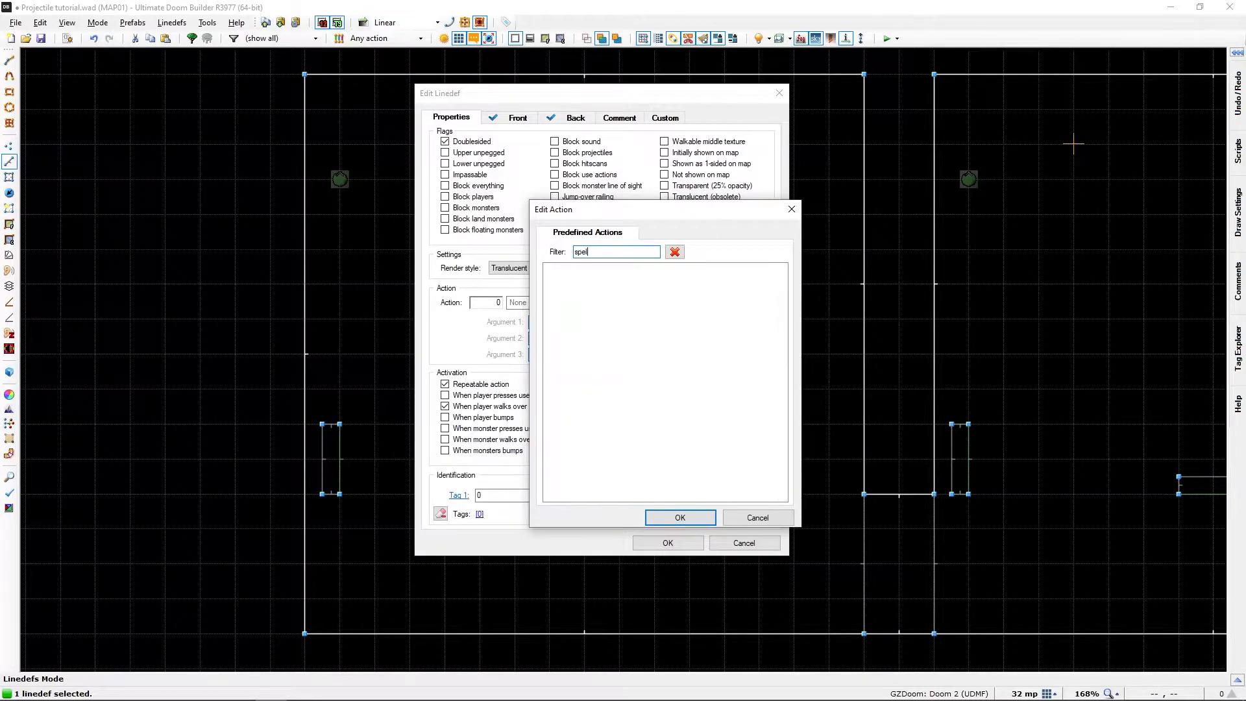
key("BackSpace")
key("BackSpace")
key("BackSpace")
key("BackSpace")
key("BackSpace")
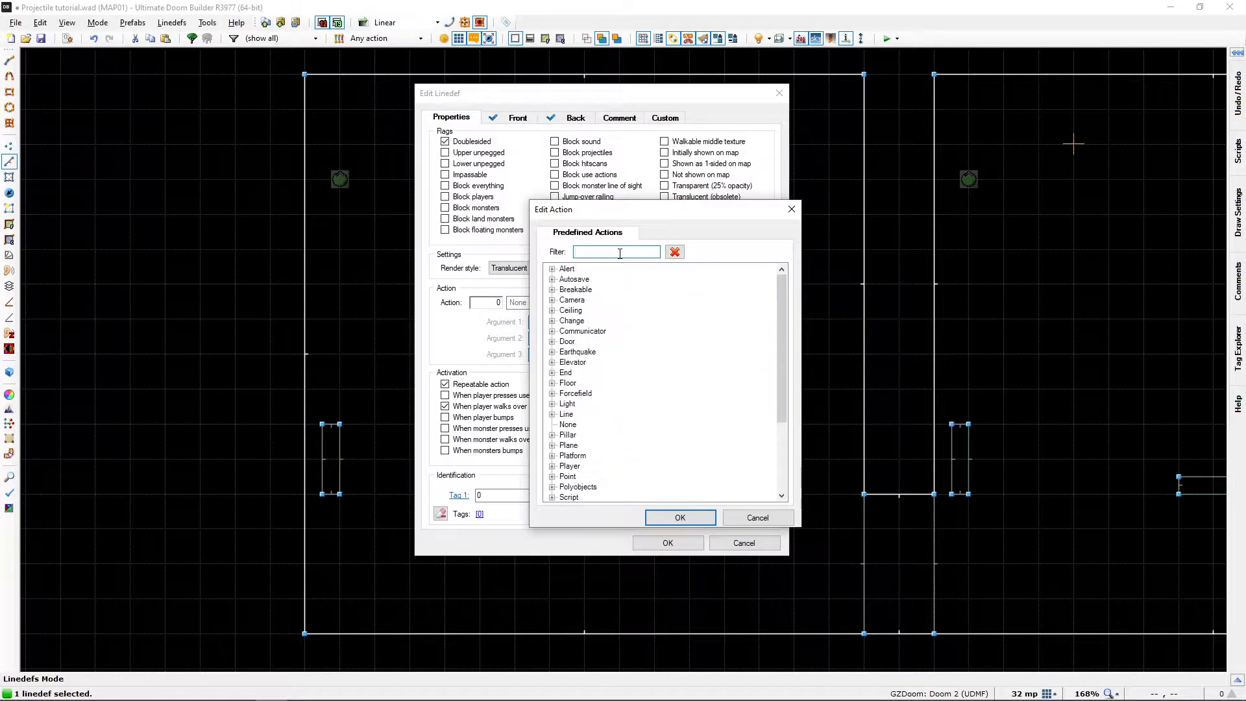
type("proje")
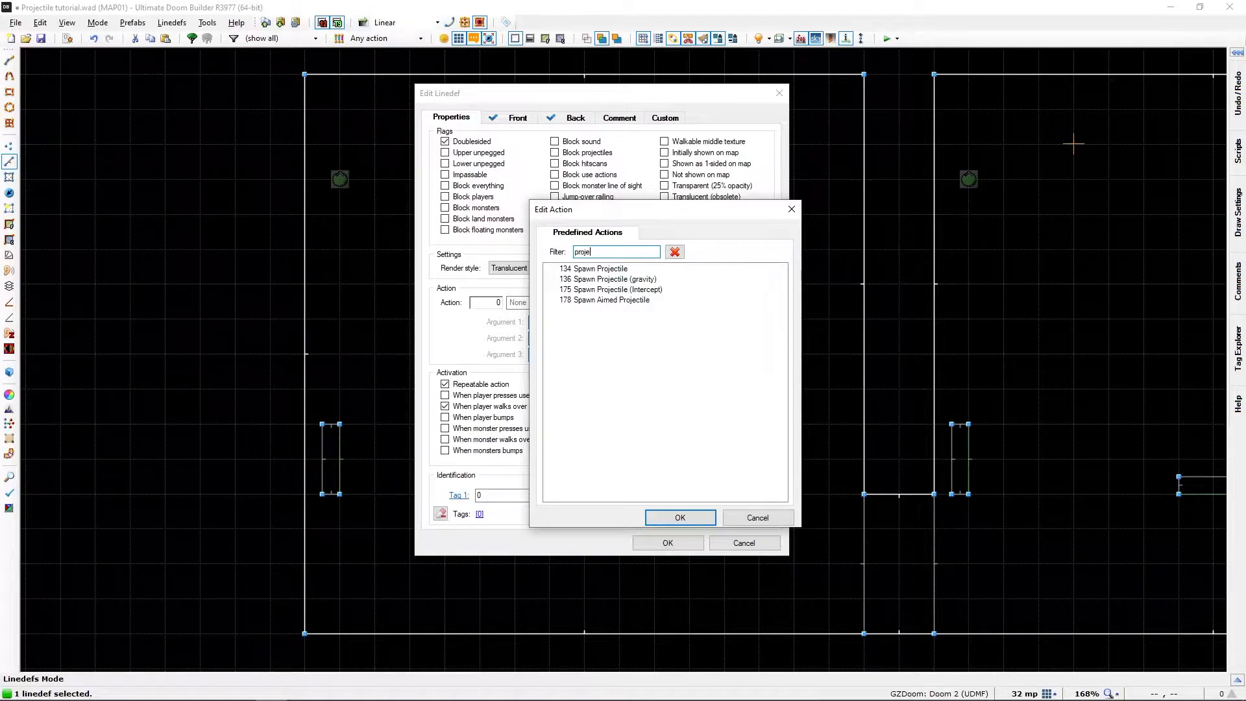
key("Down")
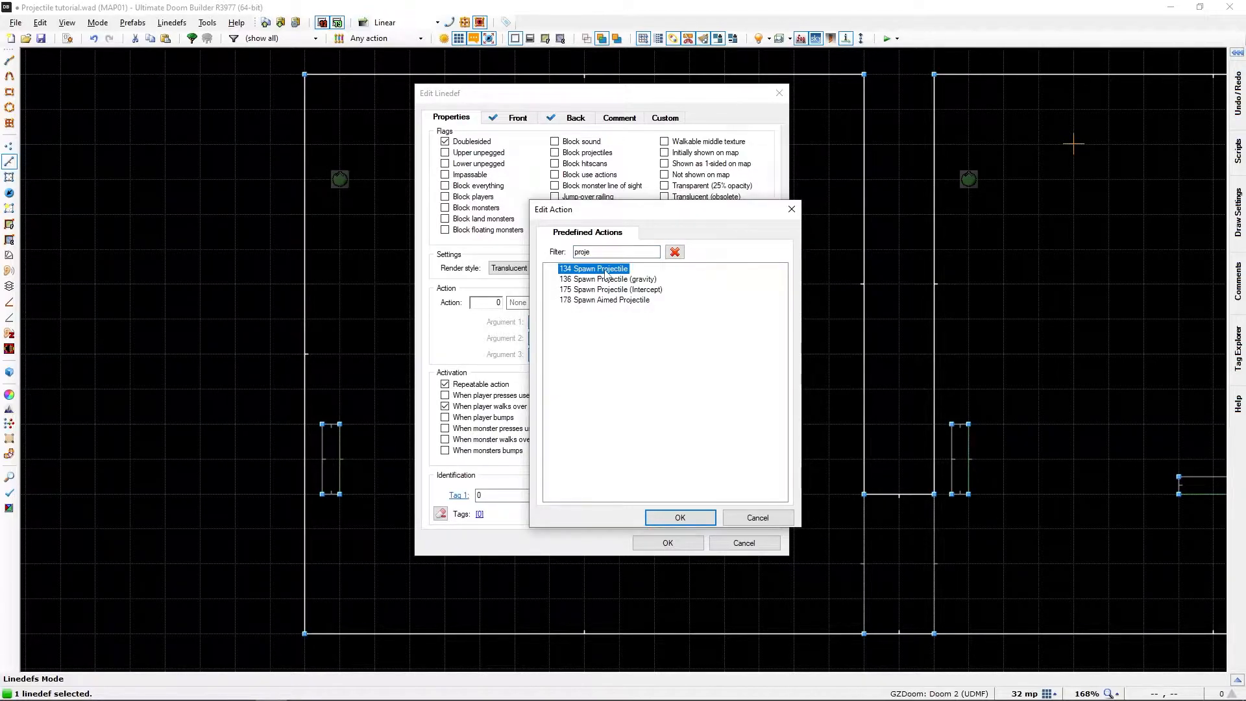
left_click(681, 516)
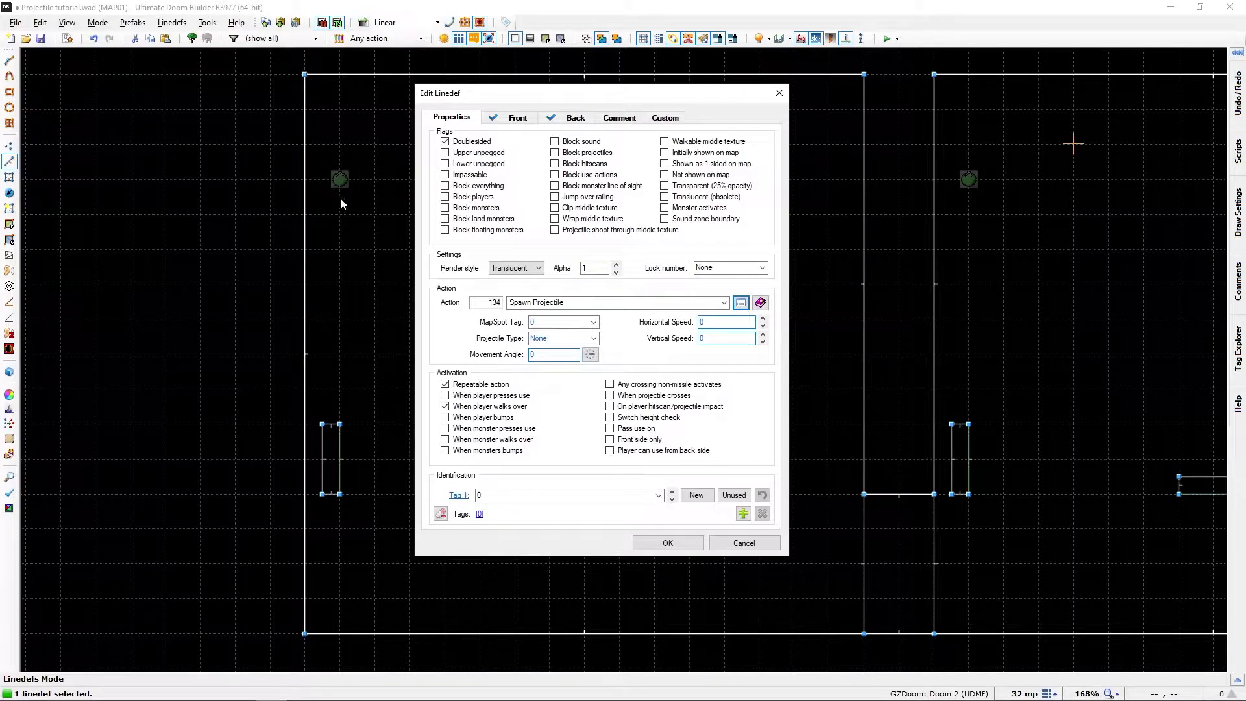
Set the action's MapSpot tag to 1 and its projectile type to Imp Fireball.
left_click(555, 323)
type("1")
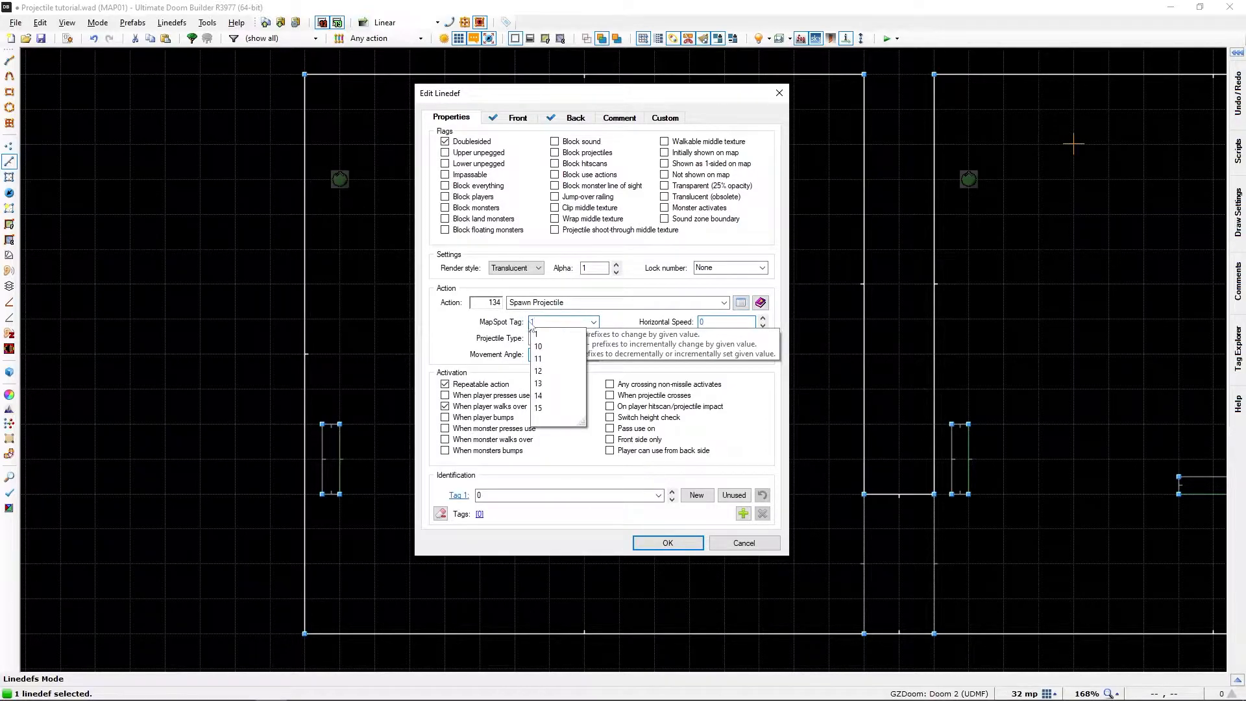
left_click(471, 327)
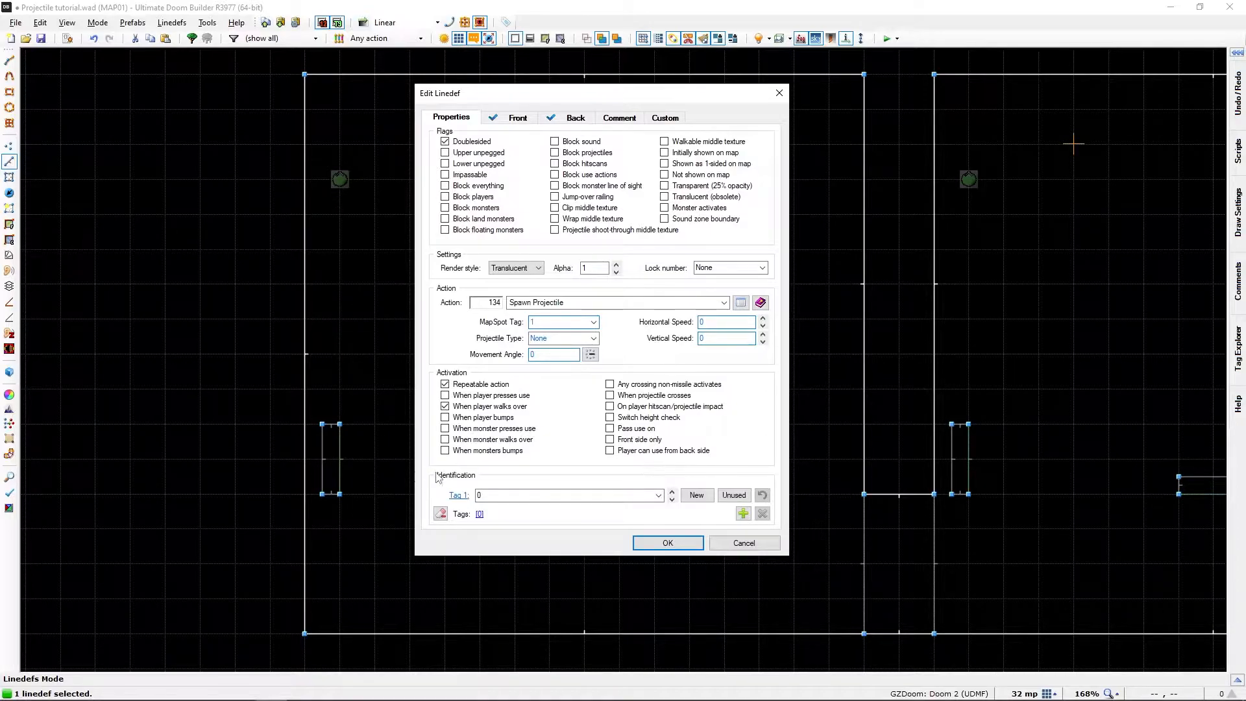
left_click(593, 338)
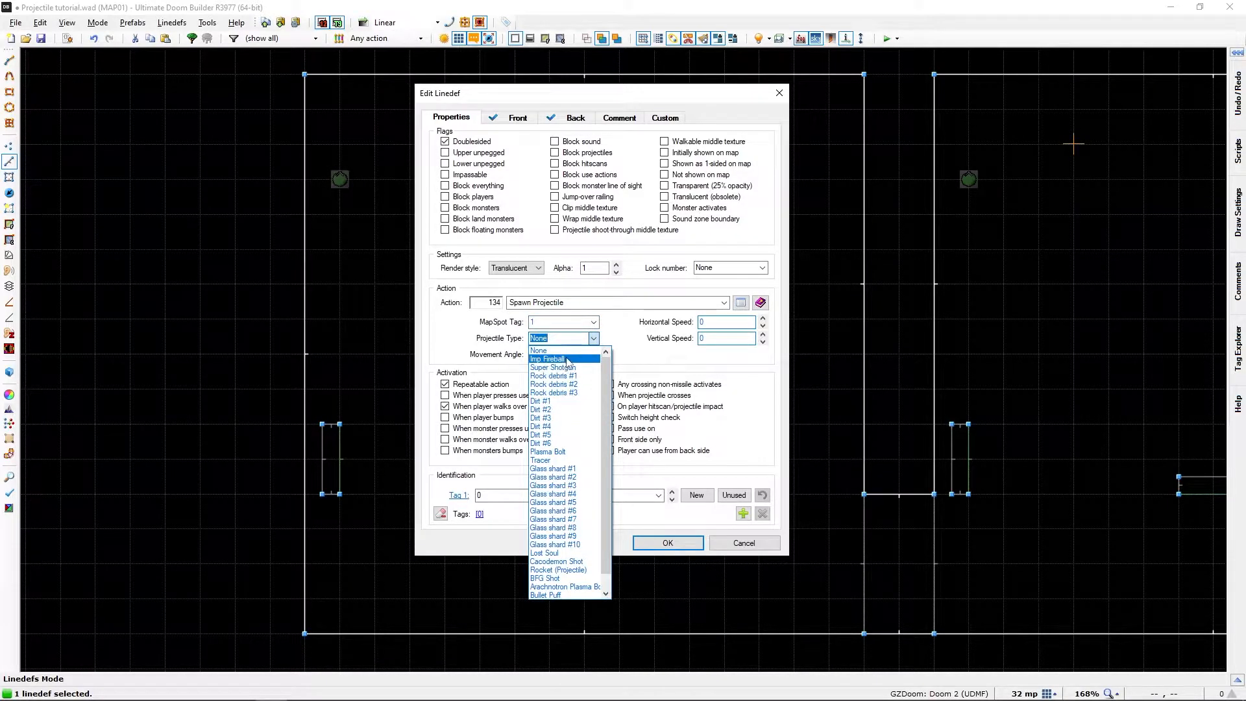
scroll(566, 500, "down", 1)
scroll(570, 499, "up", 1)
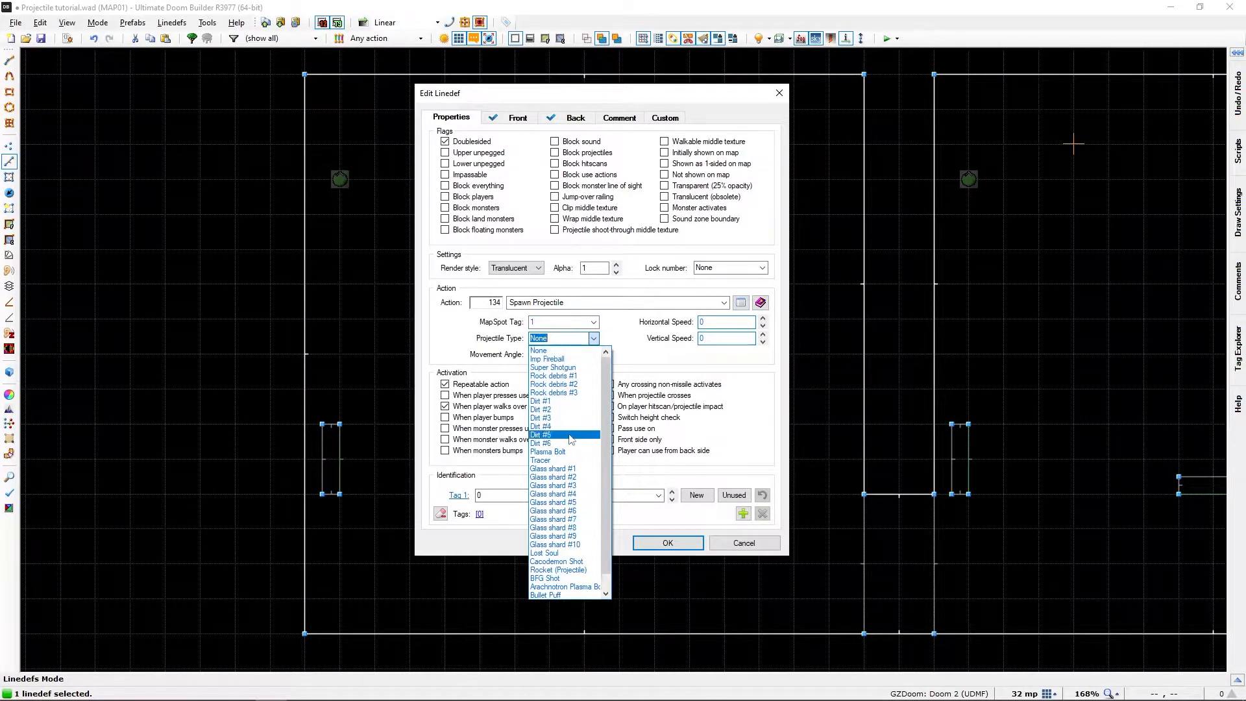
left_click(572, 360)
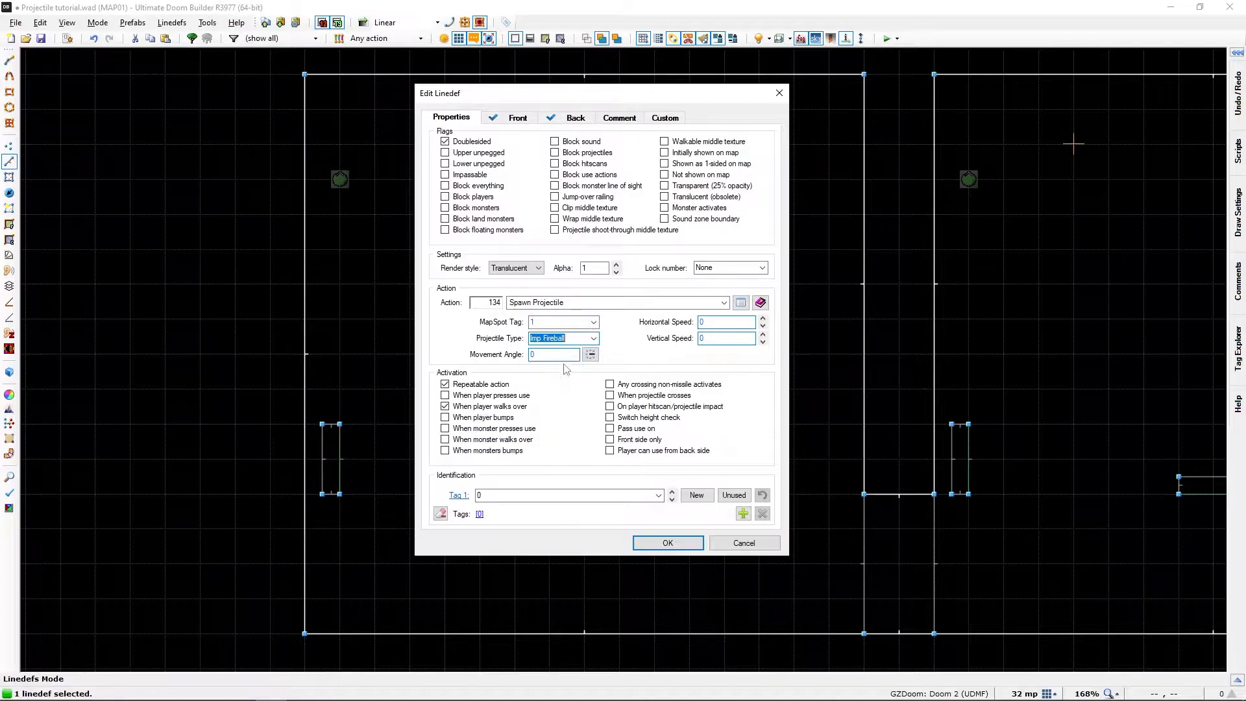
Set the projectile's movement angle to 0 (east) and horizontal speed to 16, and apply the linedef settings.
left_click(591, 355)
left_click(605, 380)
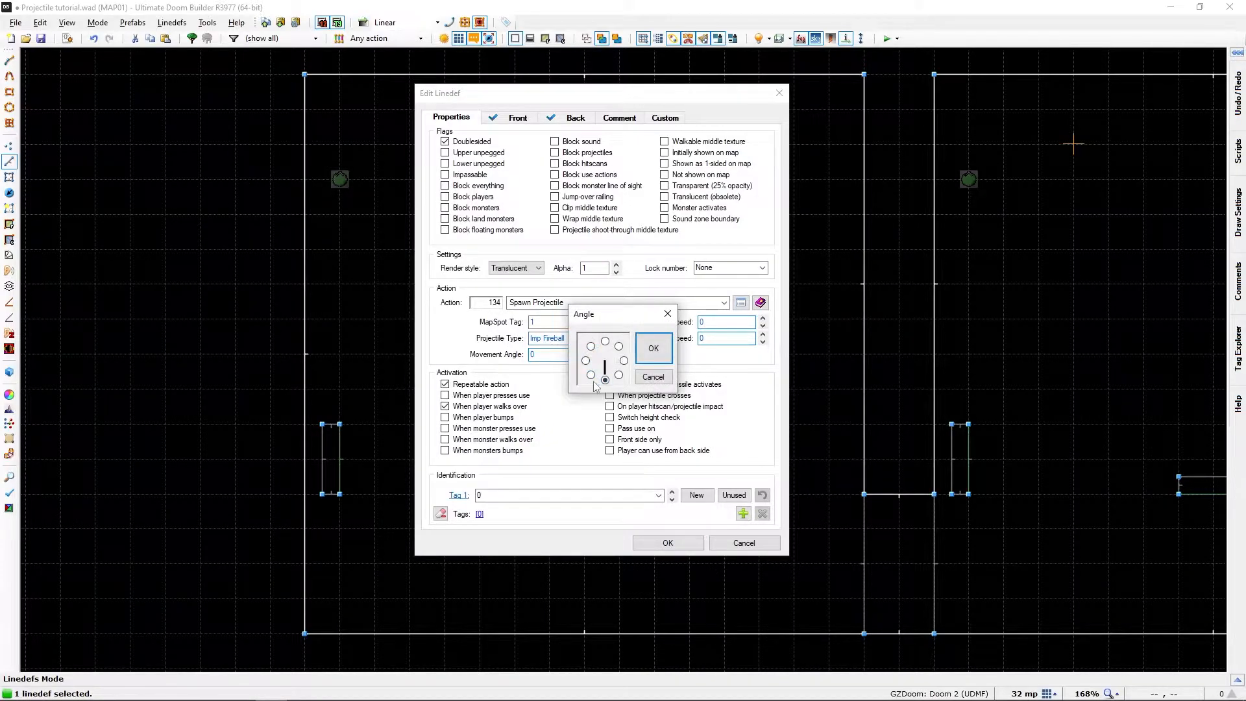
left_click(591, 375)
left_click(586, 361)
left_click(605, 341)
left_click(624, 361)
left_click(661, 351)
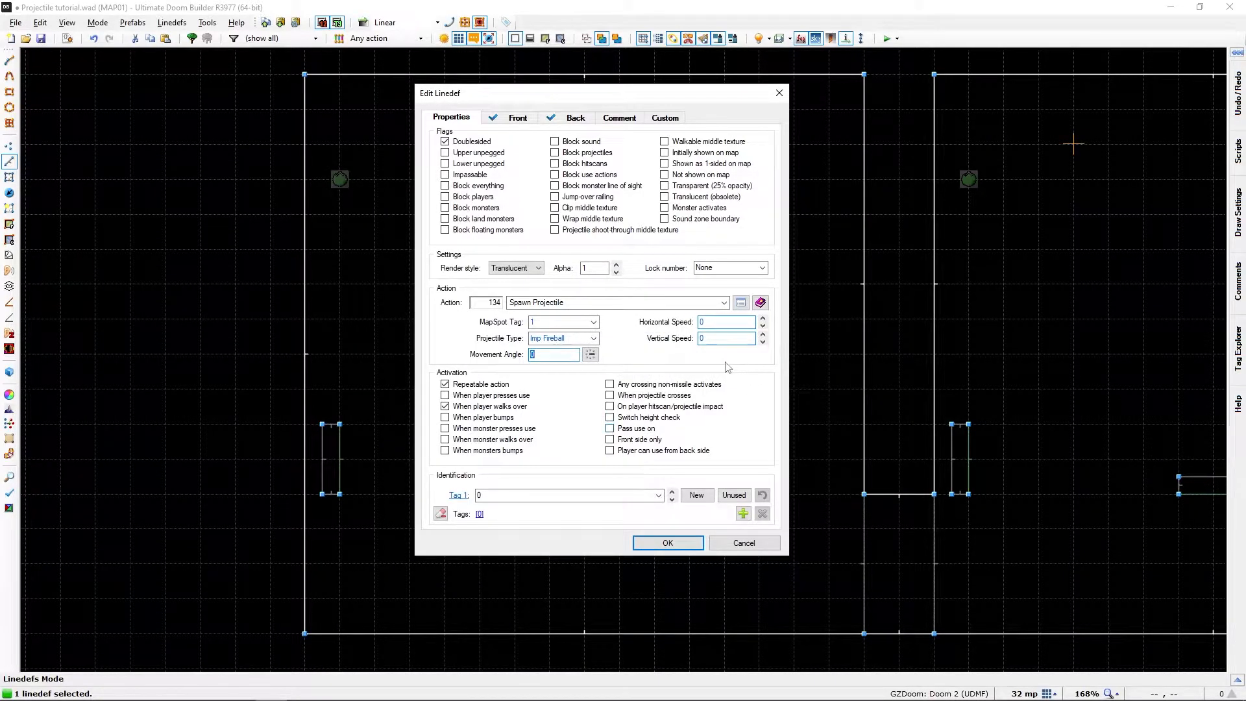
left_click(713, 321)
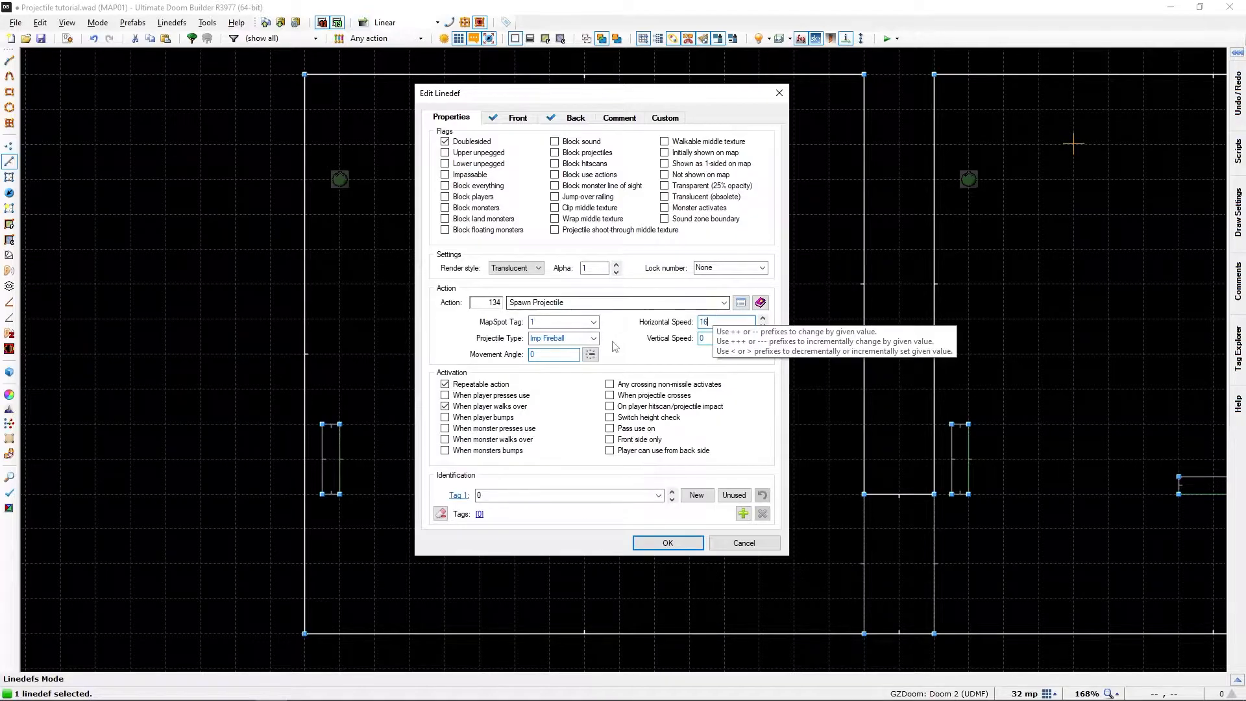
left_click(668, 543)
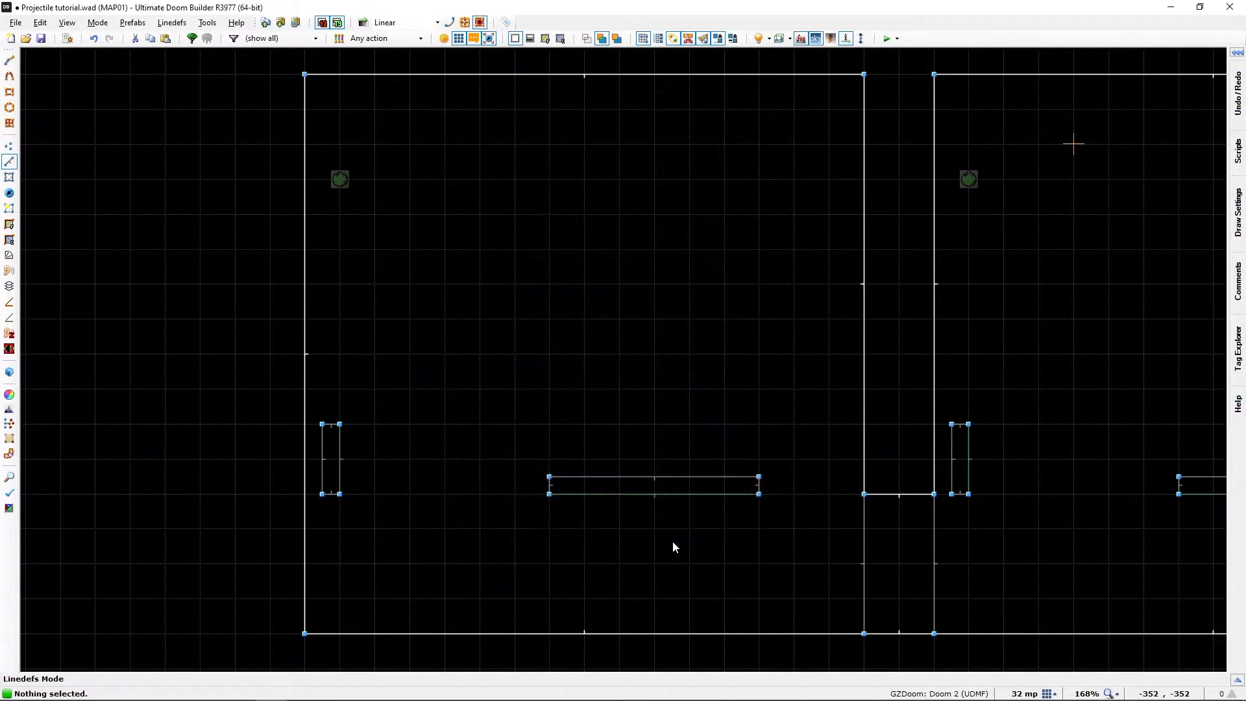
Review the action and activation settings of the floor strip's lower linedef.
left_click(660, 498)
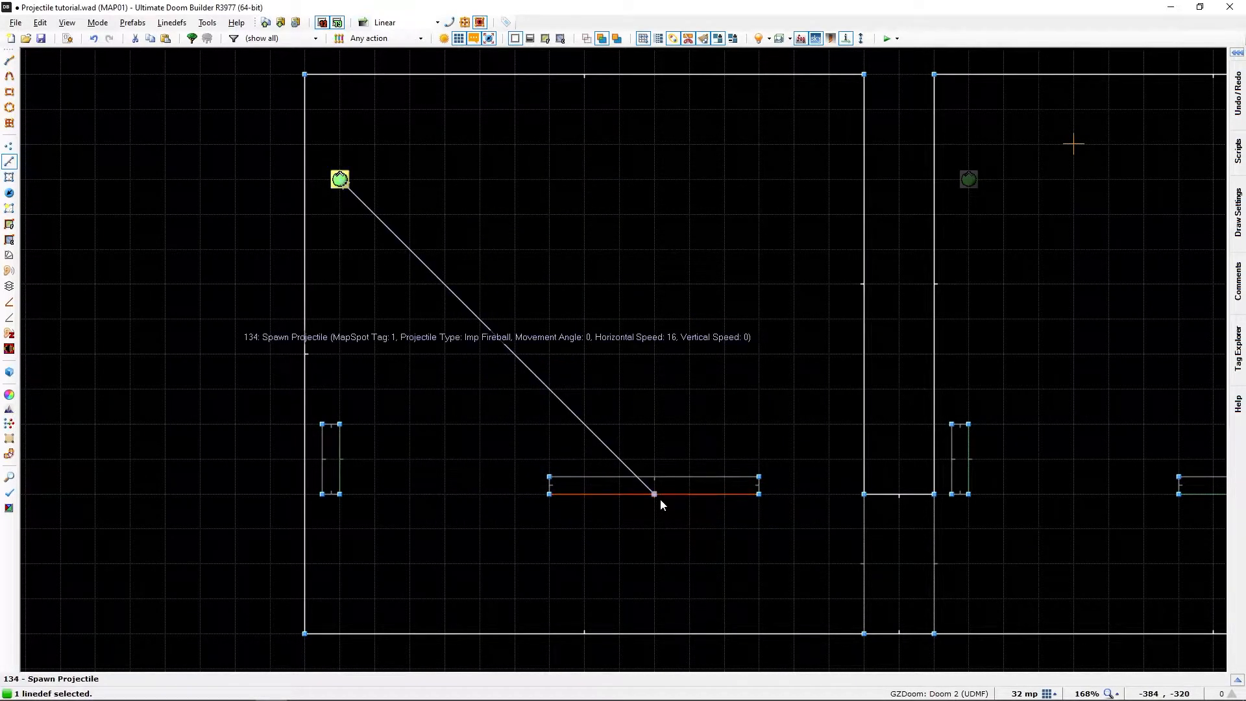
right_click(628, 505)
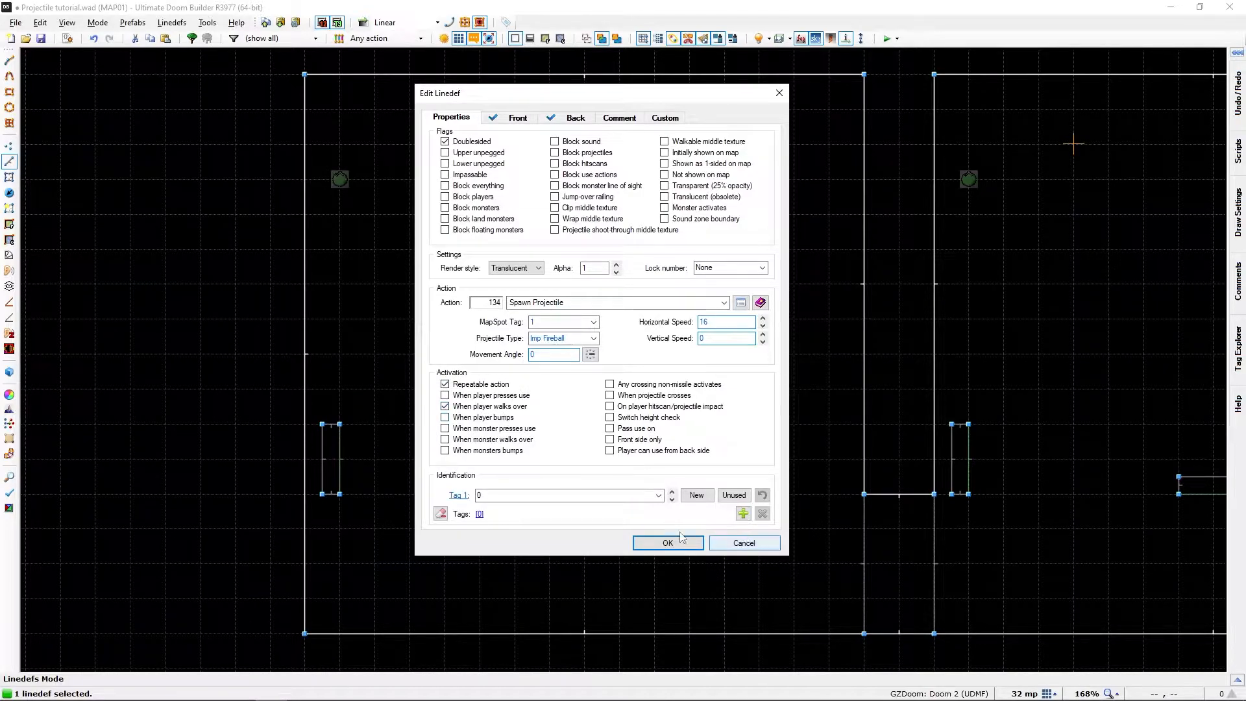
left_click(655, 548)
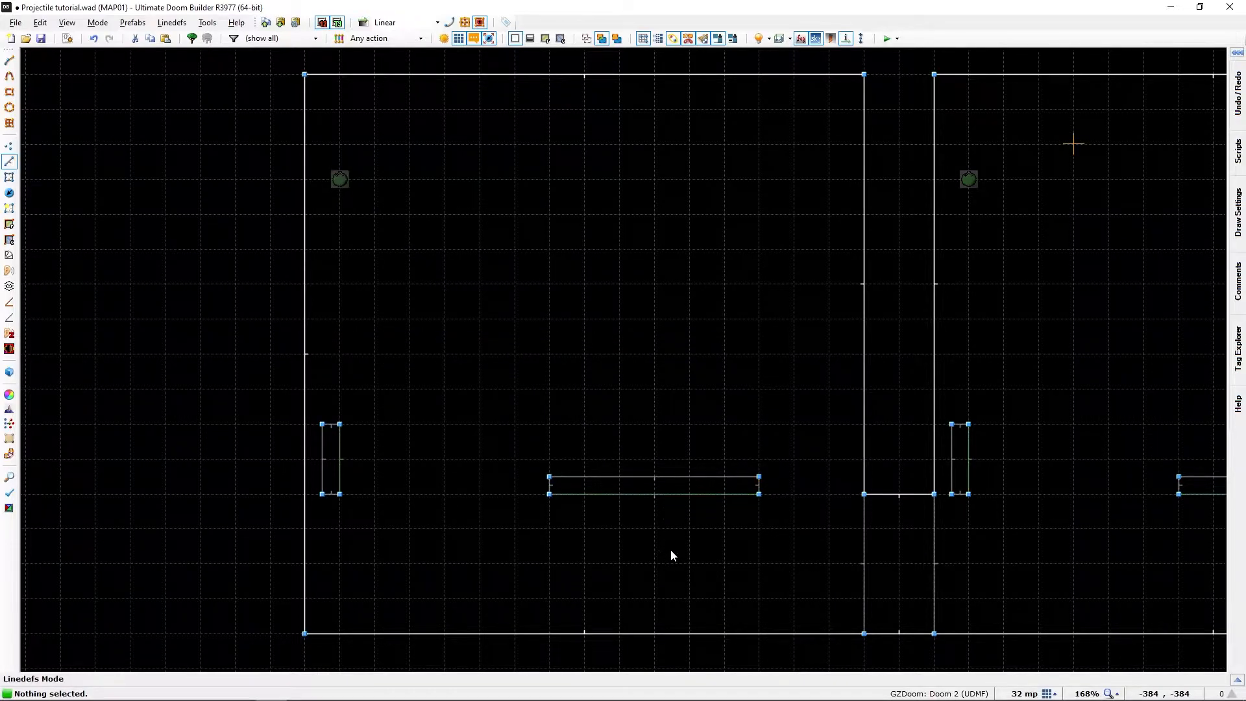
Move the player start from the third room to just below the floor strip in the first room.
scroll(816, 537, "down", 5)
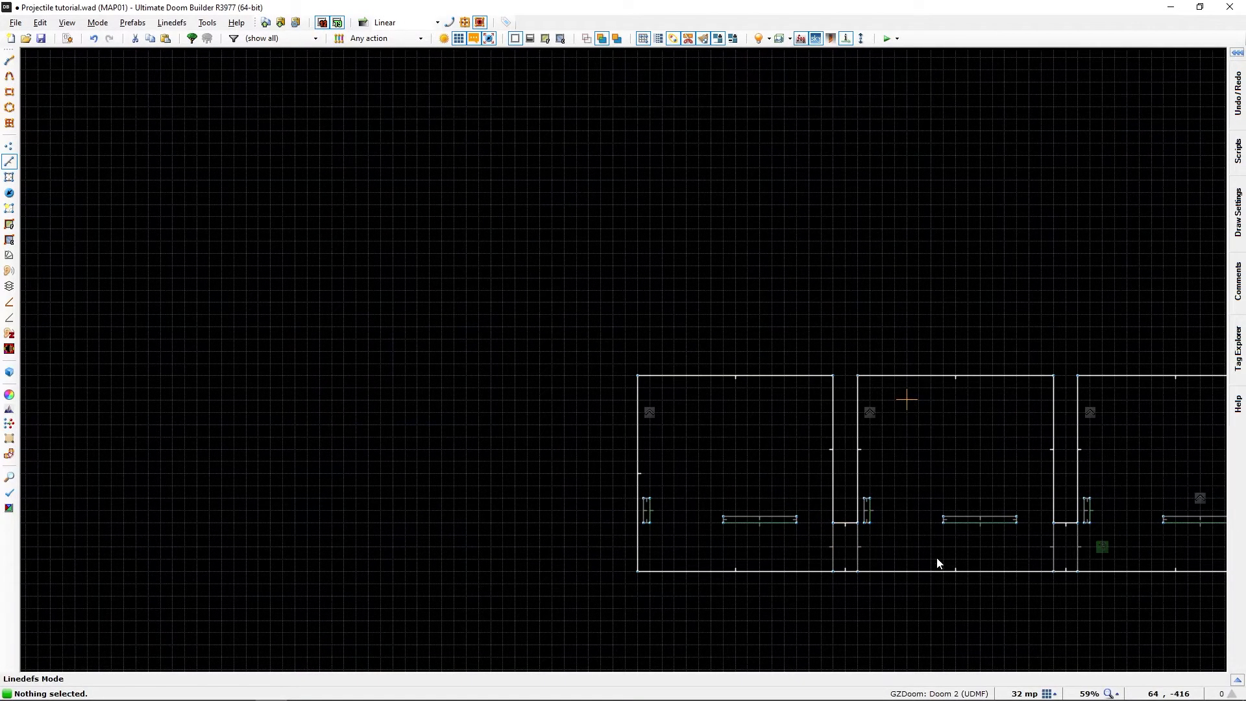
key("t")
left_click_drag(1102, 549, 759, 552)
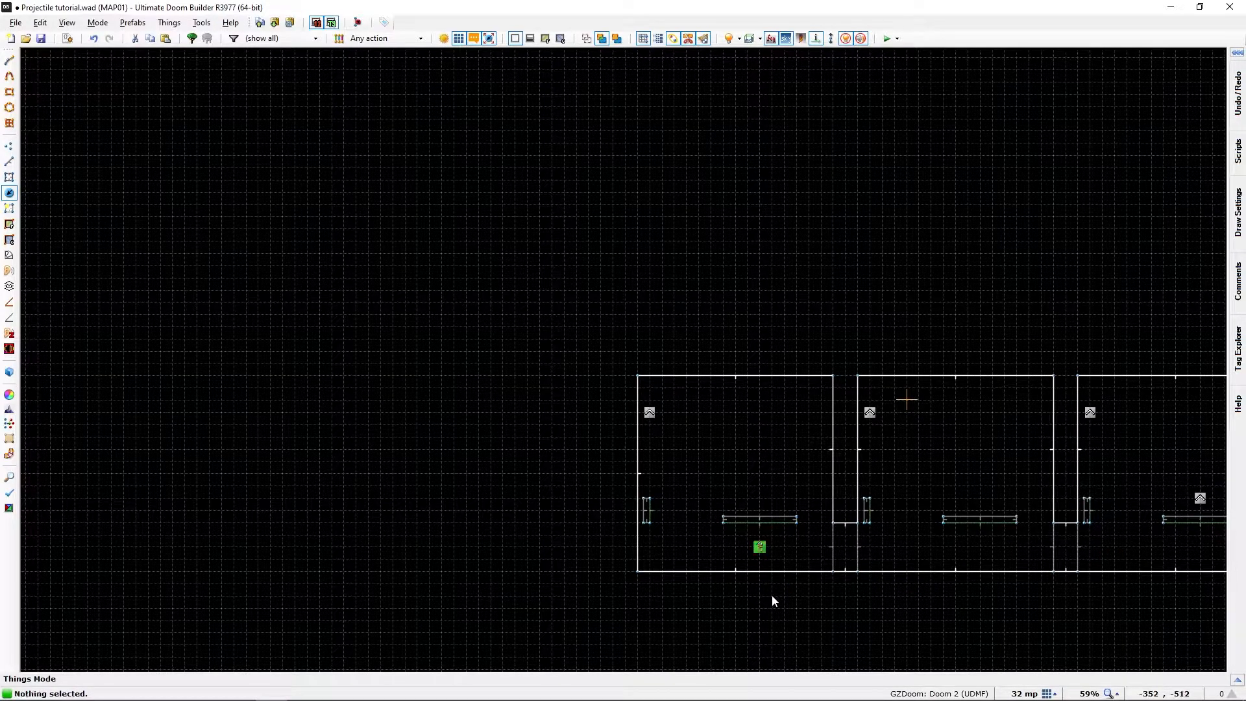
scroll(773, 595, "up", 4)
middle_click_drag(759, 432, 669, 464)
scroll(681, 458, "up", 1)
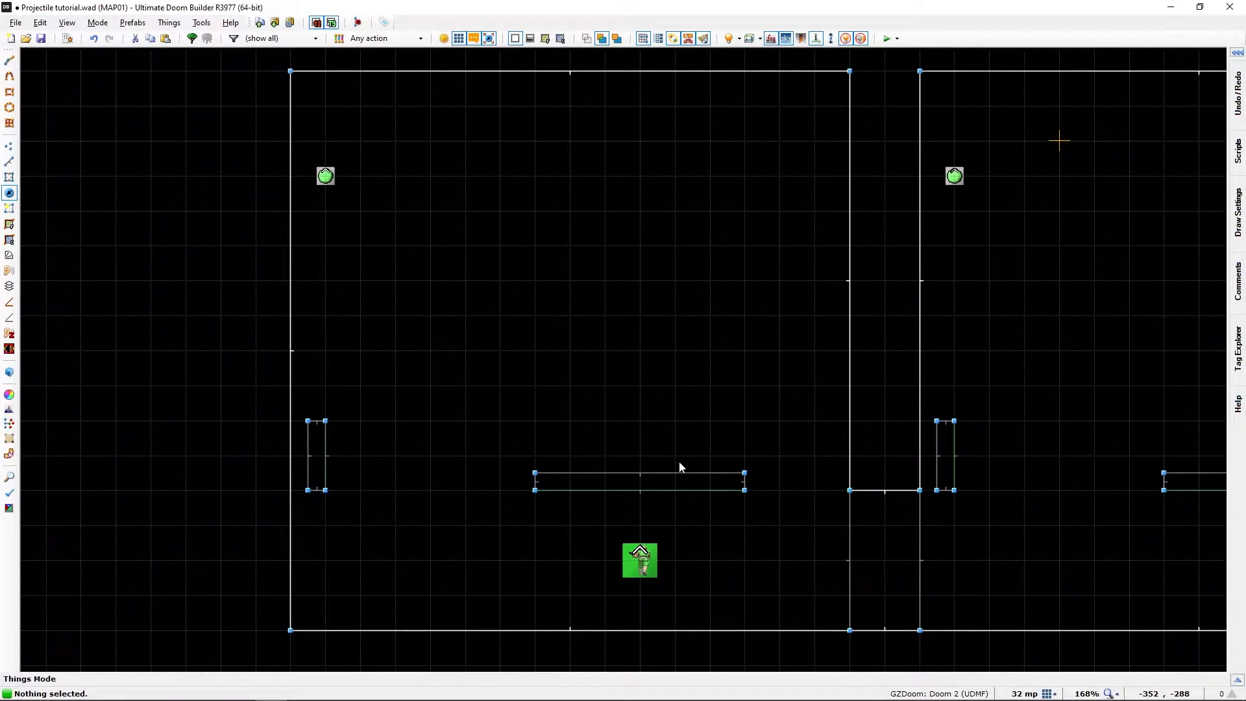
Test the map and cross the floor strip back and forth to check the fireball trigger.
key("F9")
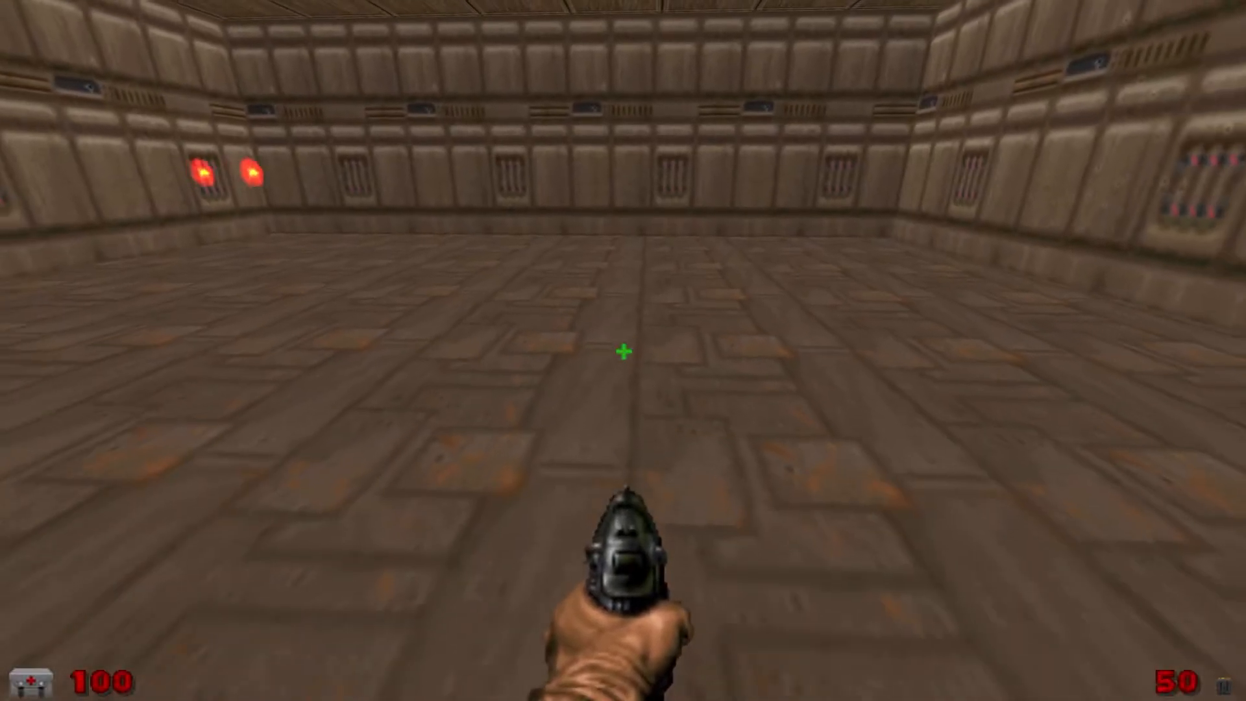
key("s")
key("w")
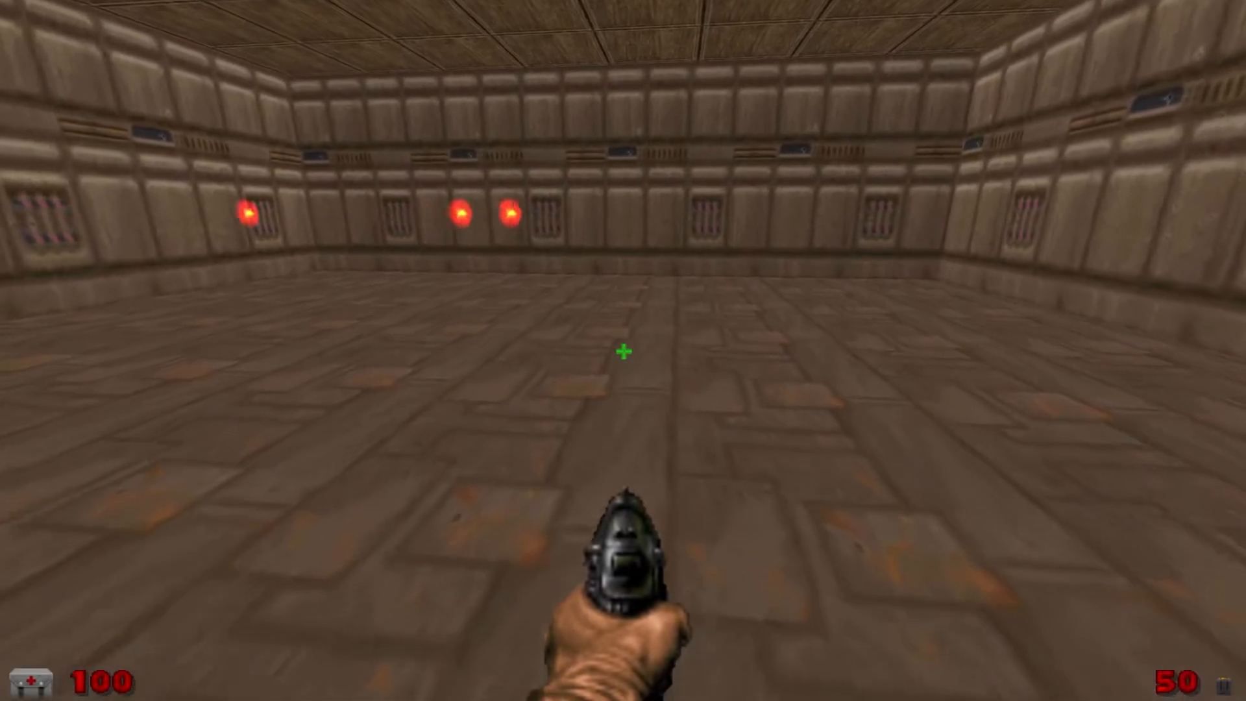
key("s")
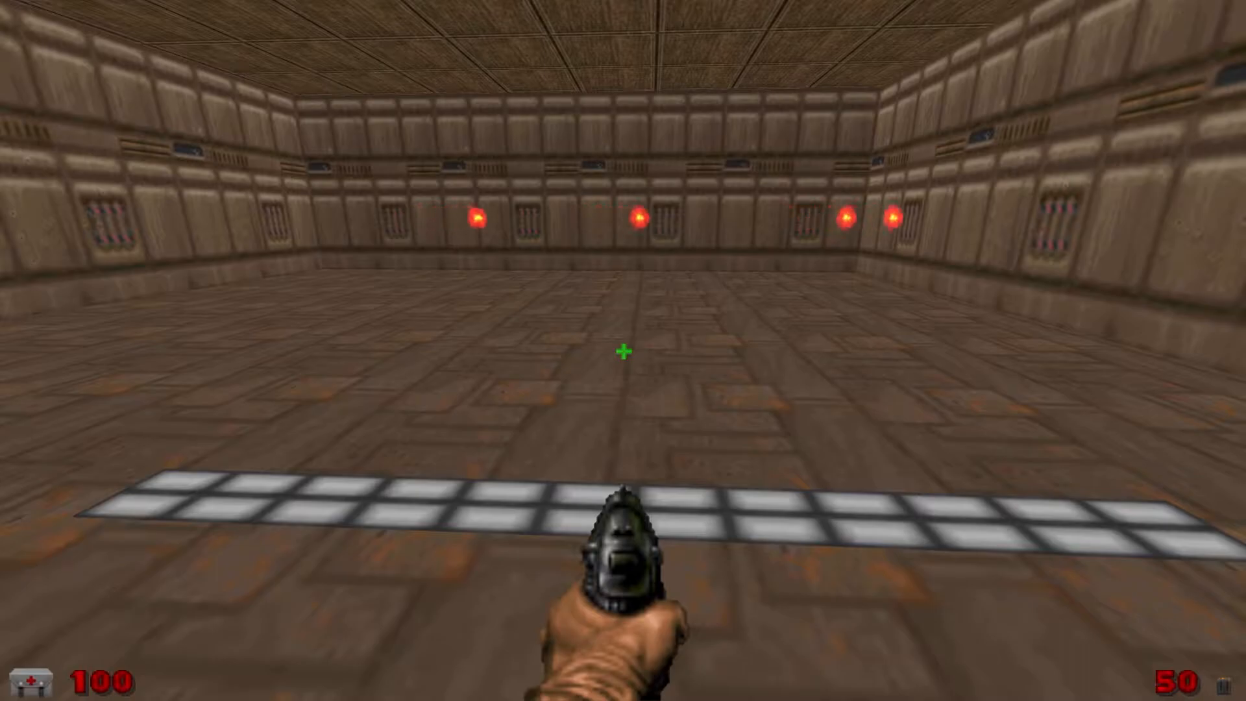
Walk to the first room's switch and activate it to check the projectile it fires.
key("w")
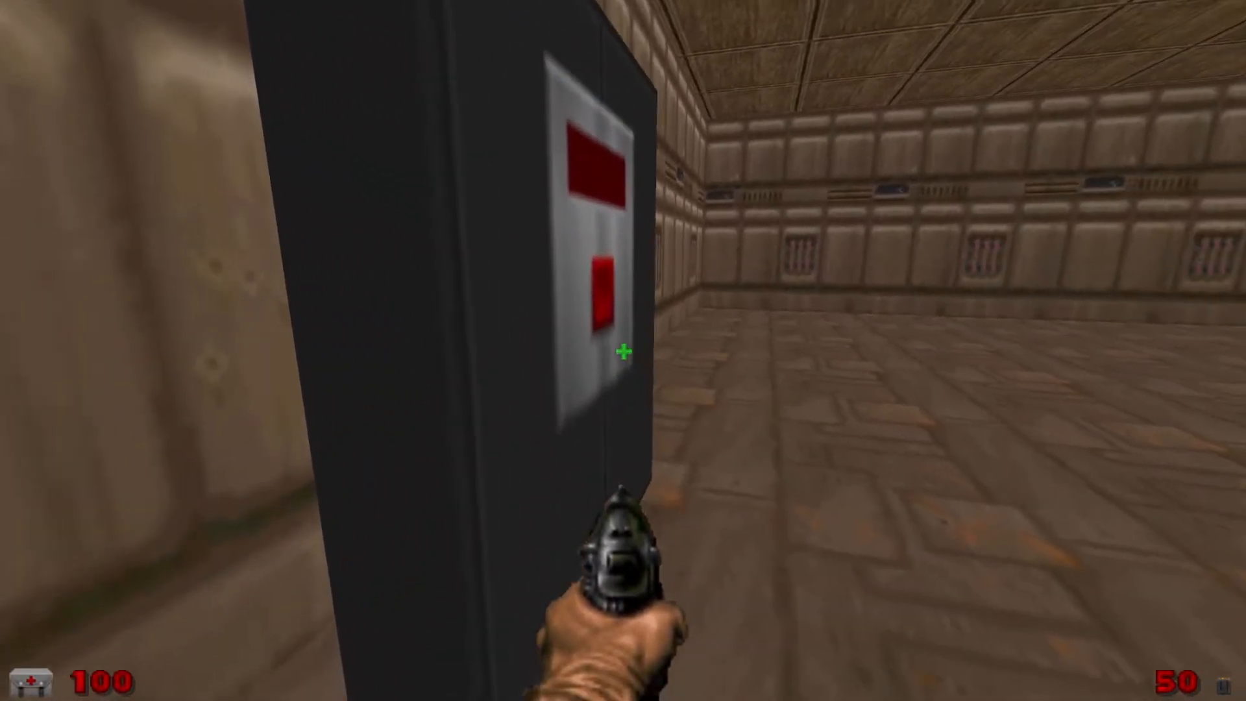
key("e")
key("d")
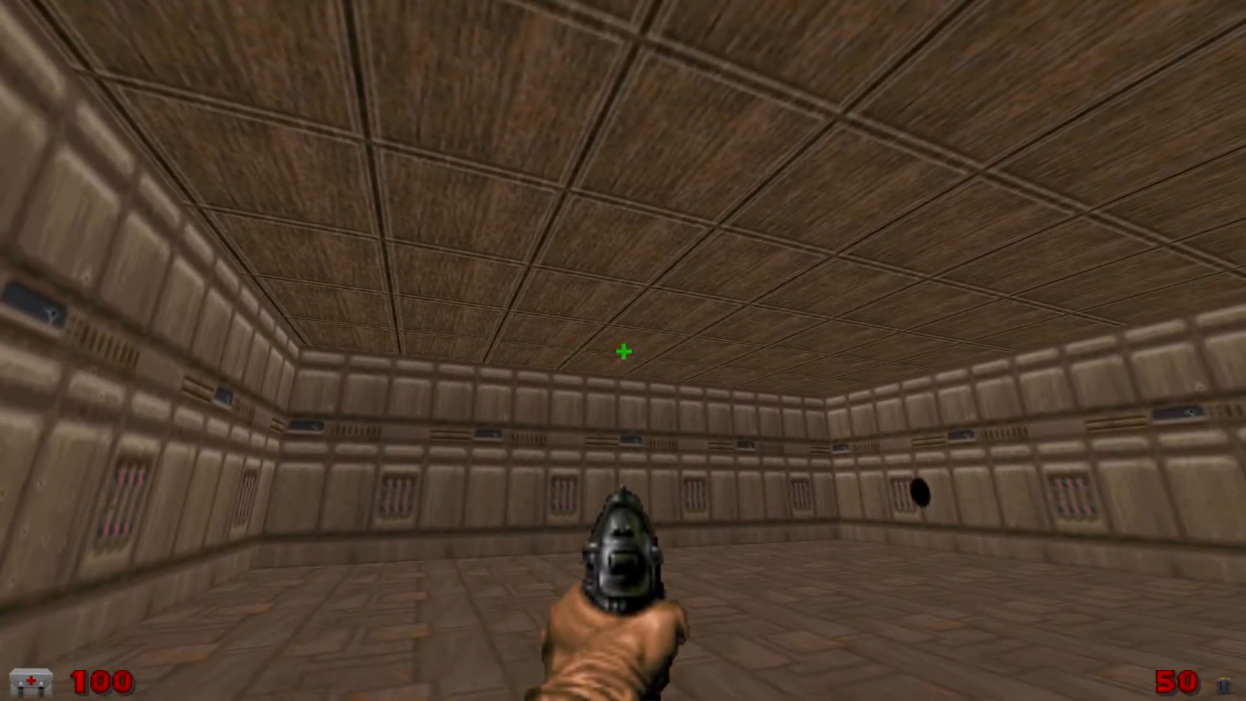
key("w")
key("e")
key("d")
key("s")
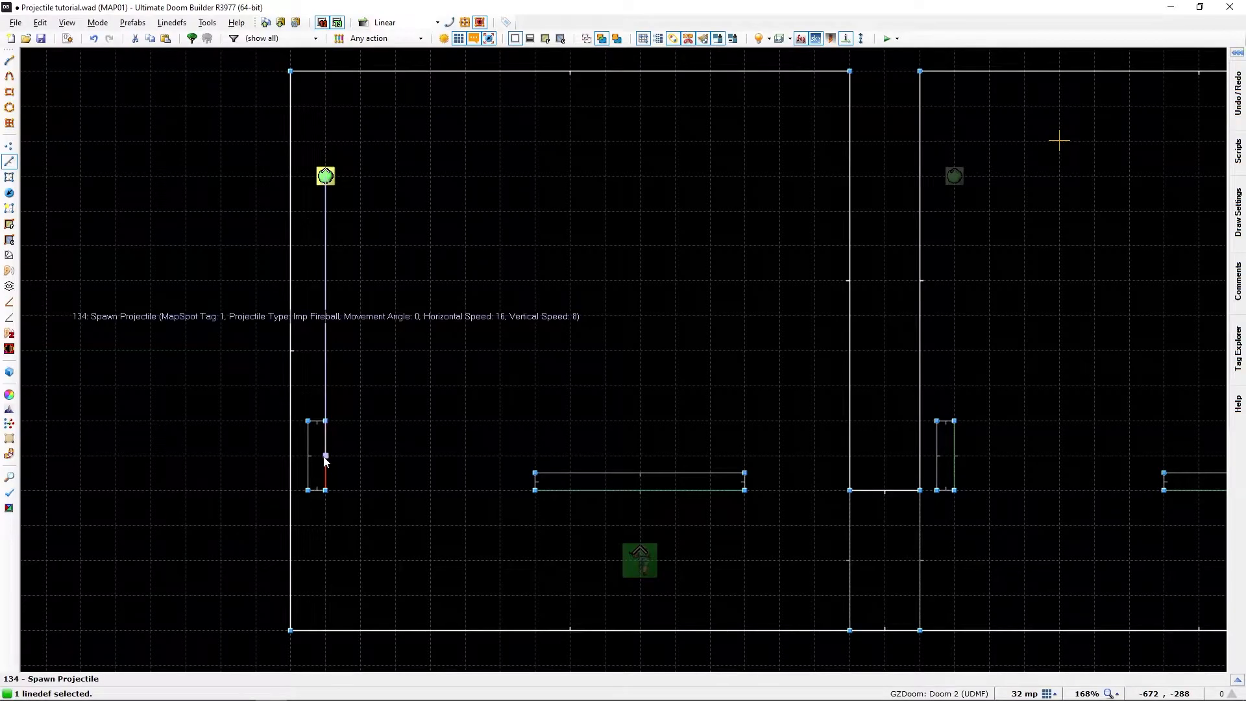
Set the vertical speed of the switch linedef's Spawn Projectile action to 0, restore it to 8, and apply.
right_click(326, 460)
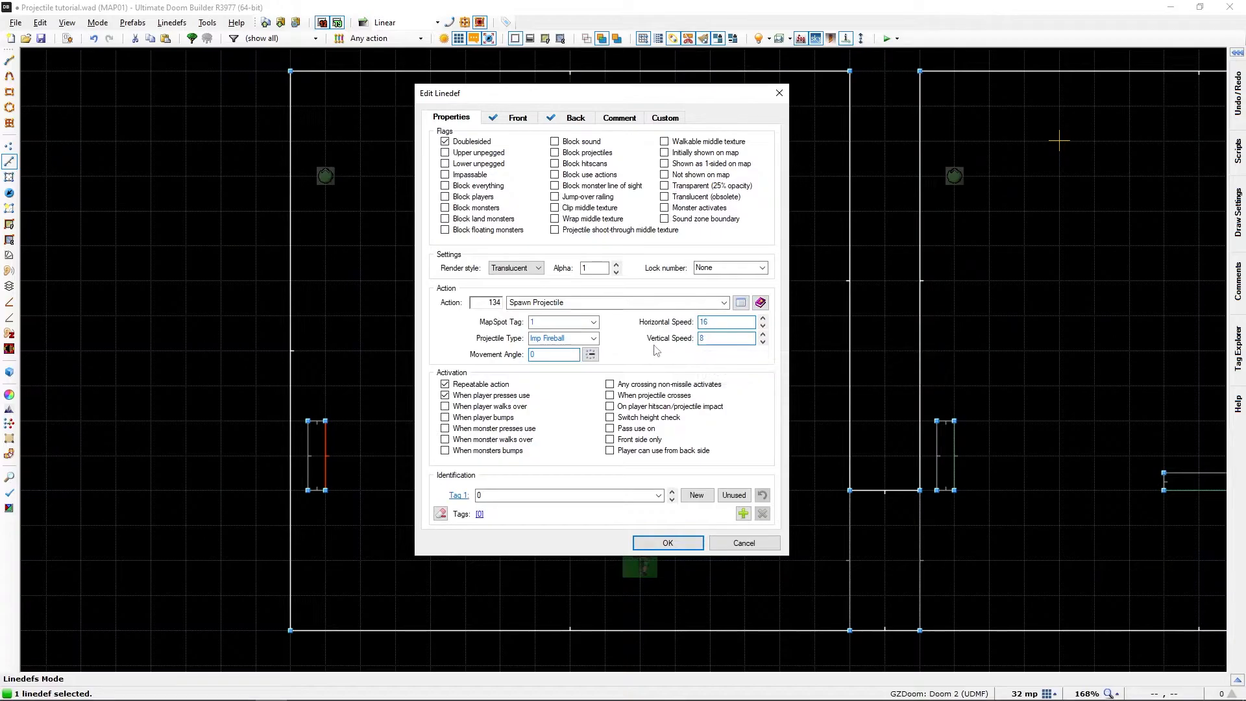
left_click_drag(709, 339, 678, 339)
type("0")
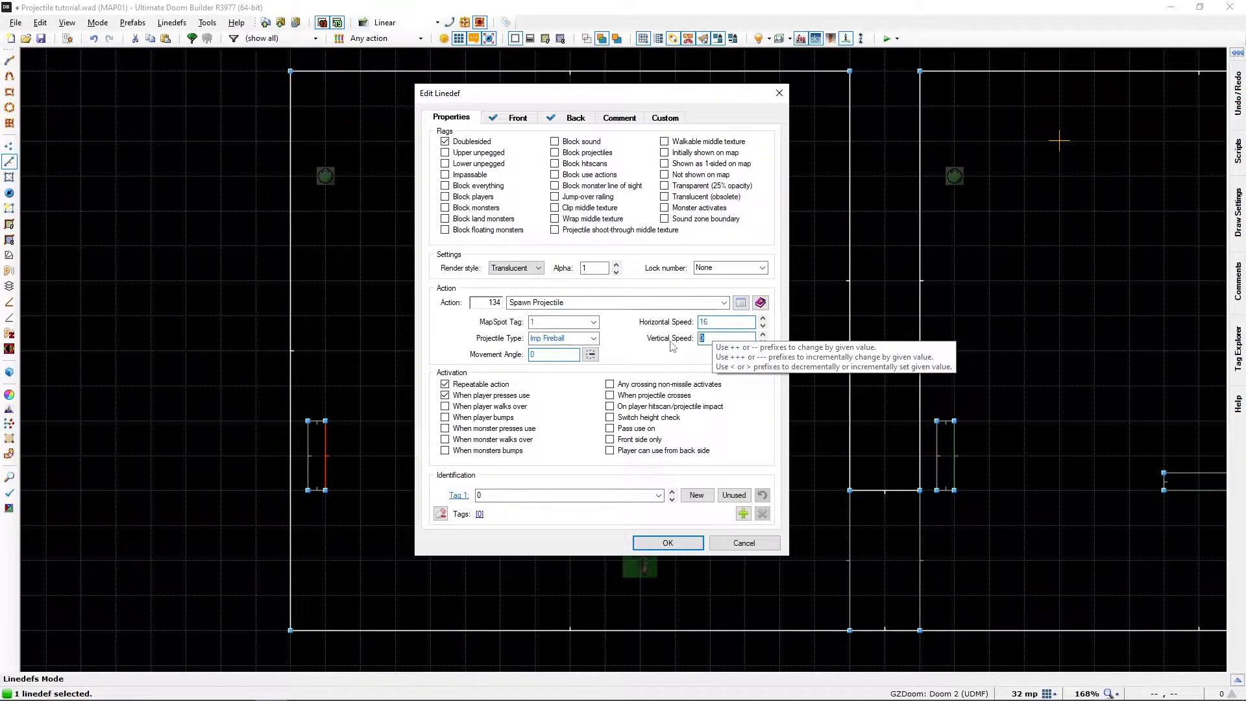
type("8")
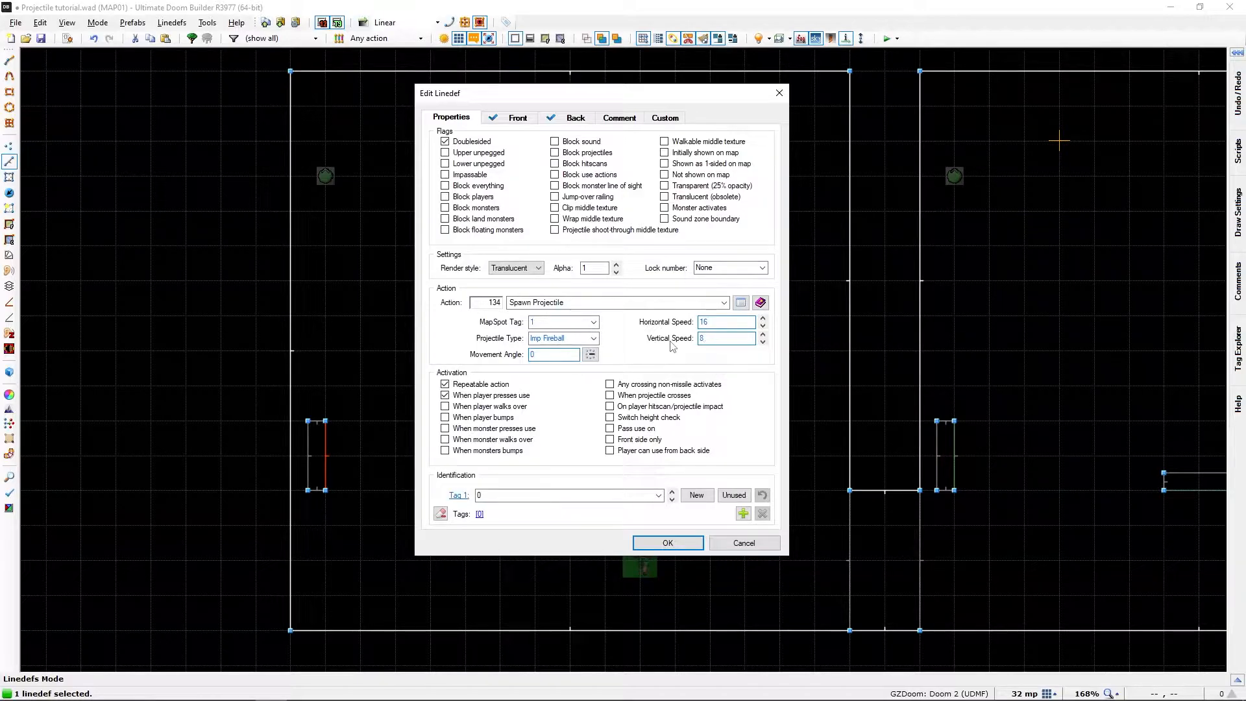
left_click(688, 543)
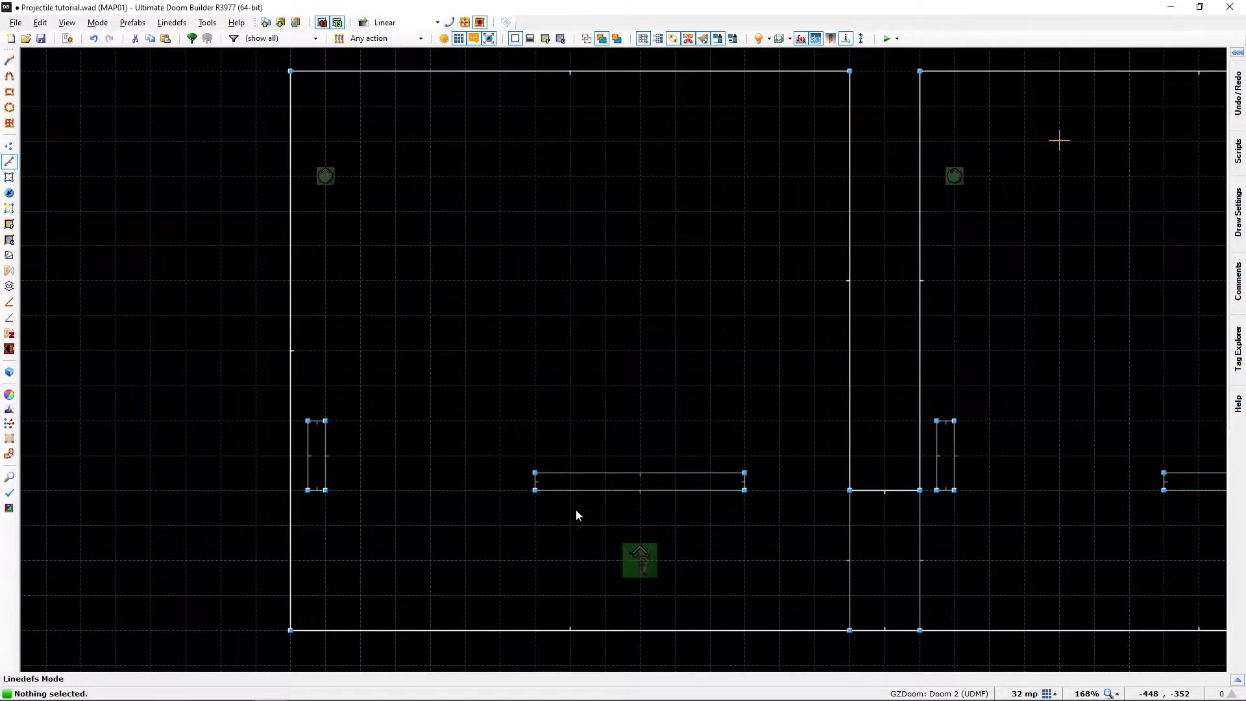
Review the Spawn Projectile (gravity) settings of the linedef along the second room's floor strip.
middle_click_drag(925, 419, 293, 420)
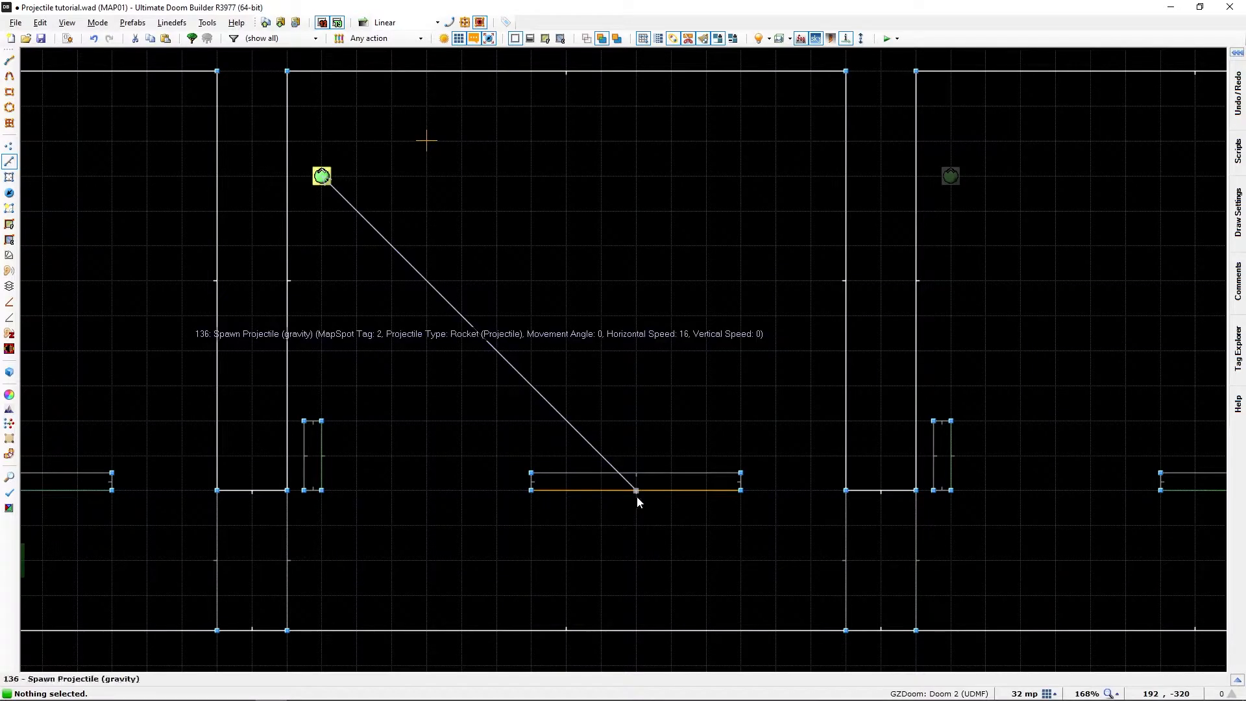
key("q")
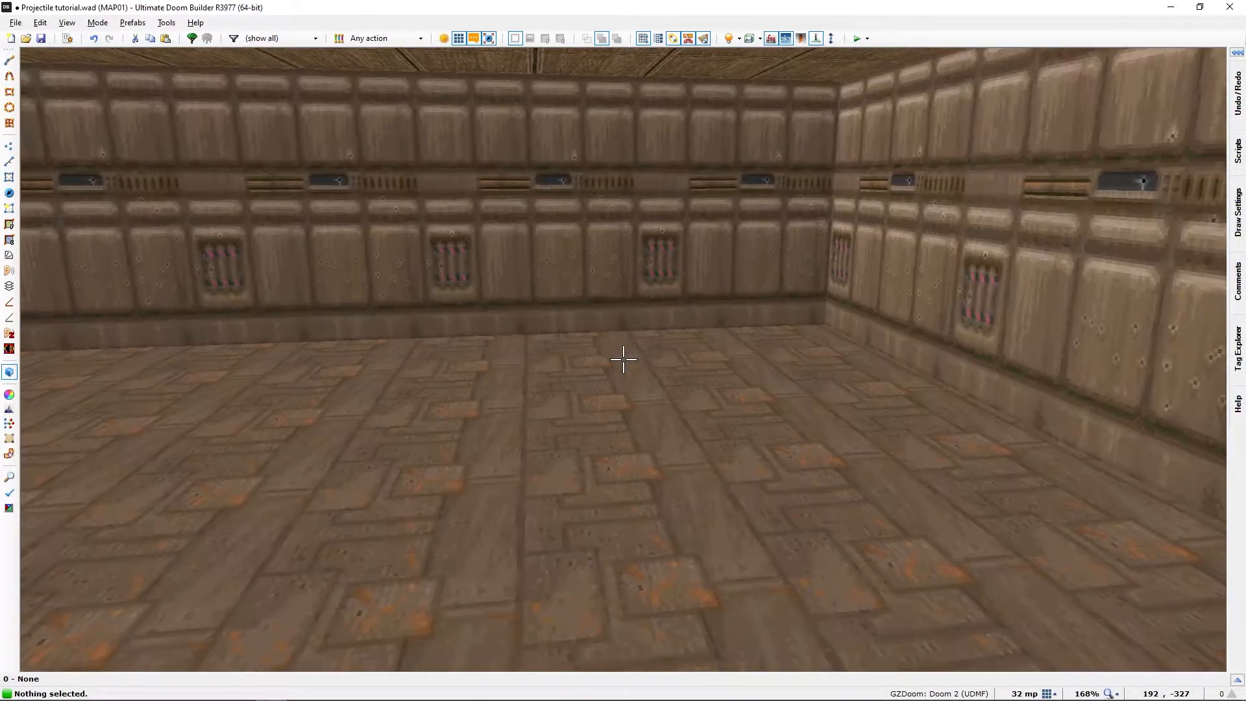
key("q")
right_click(619, 353)
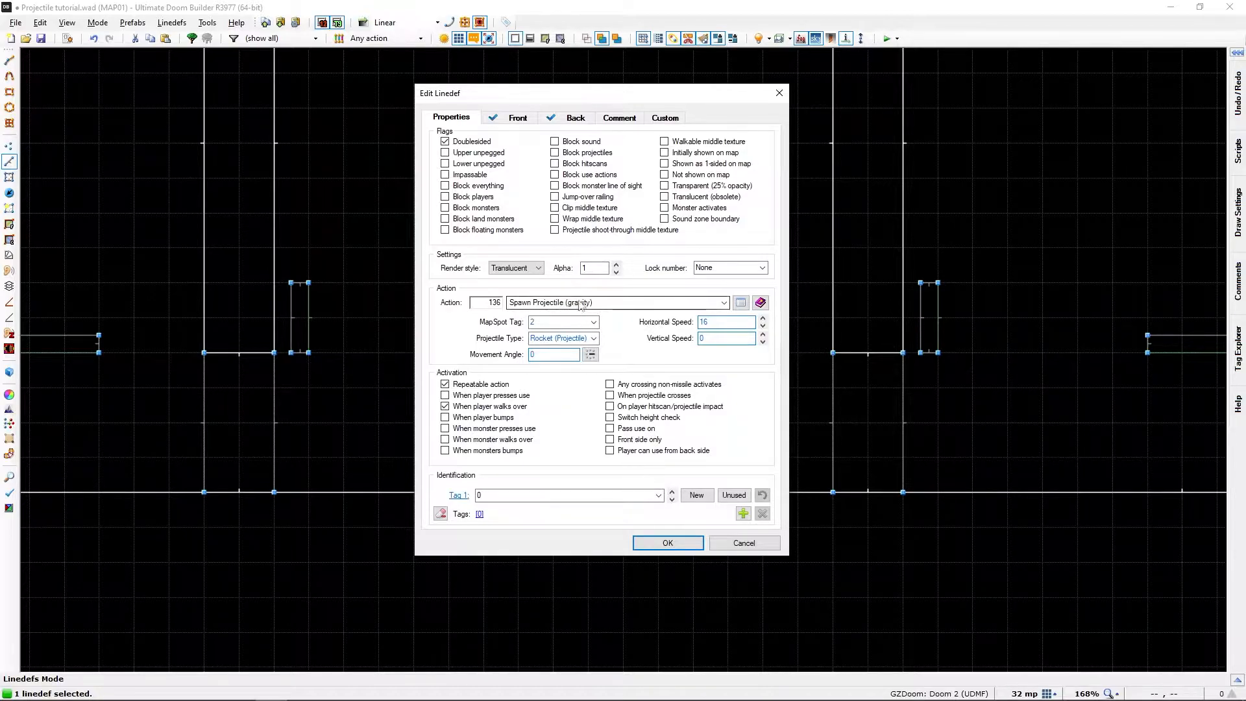
left_click(657, 545)
Move the player start from the first room to just below the floor strip in the second room.
middle_click_drag(294, 430, 481, 421)
key("t")
right_click_drag(184, 410, 813, 410)
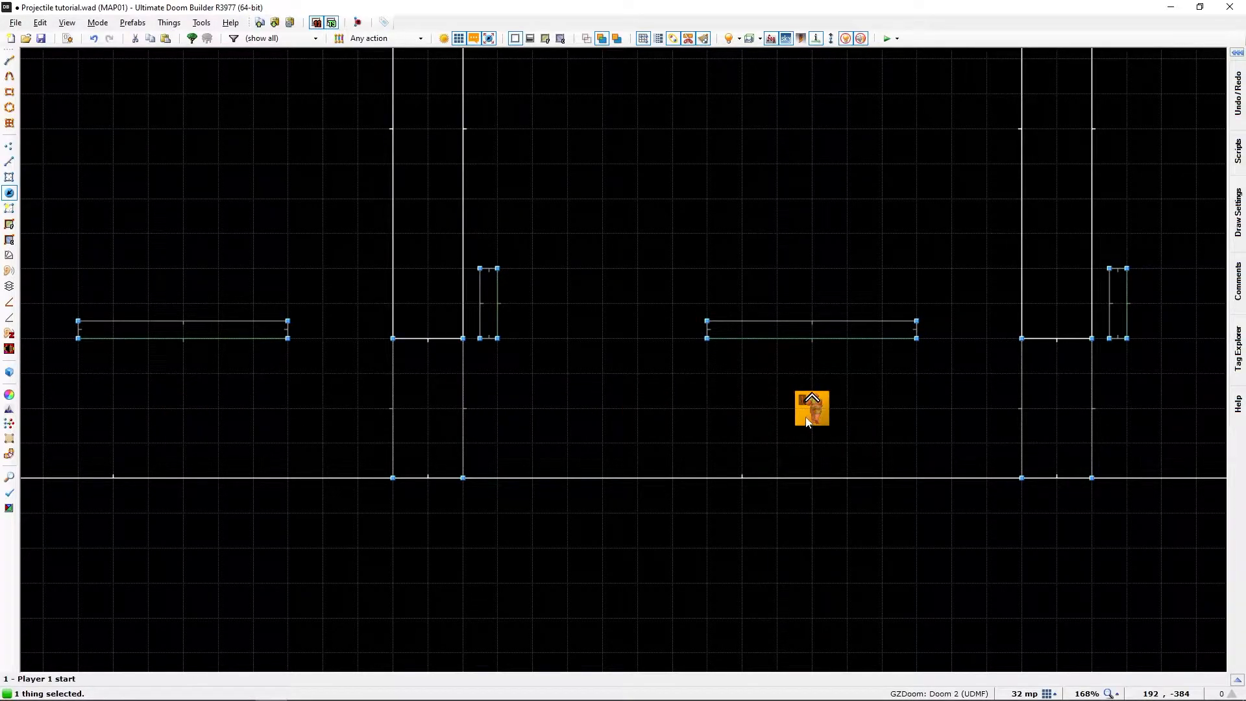
Test the map and cross the second room's floor strip back and forth to check the rocket trigger.
key("F9")
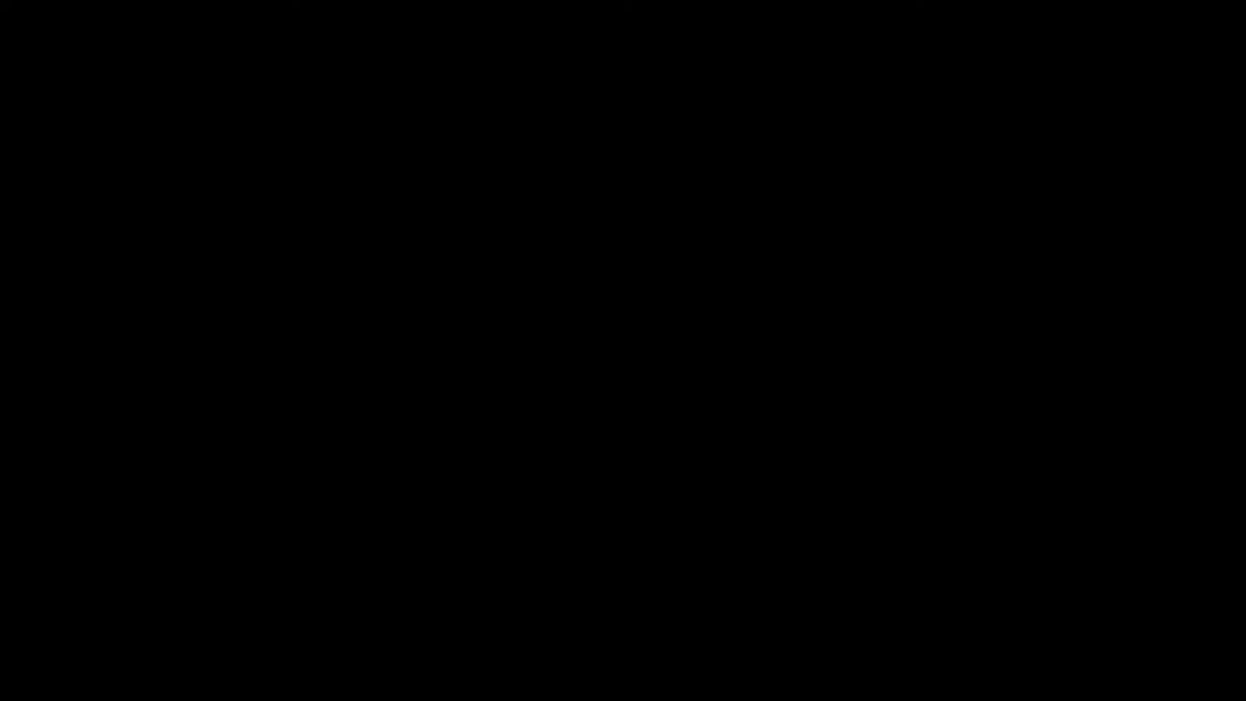
key("w")
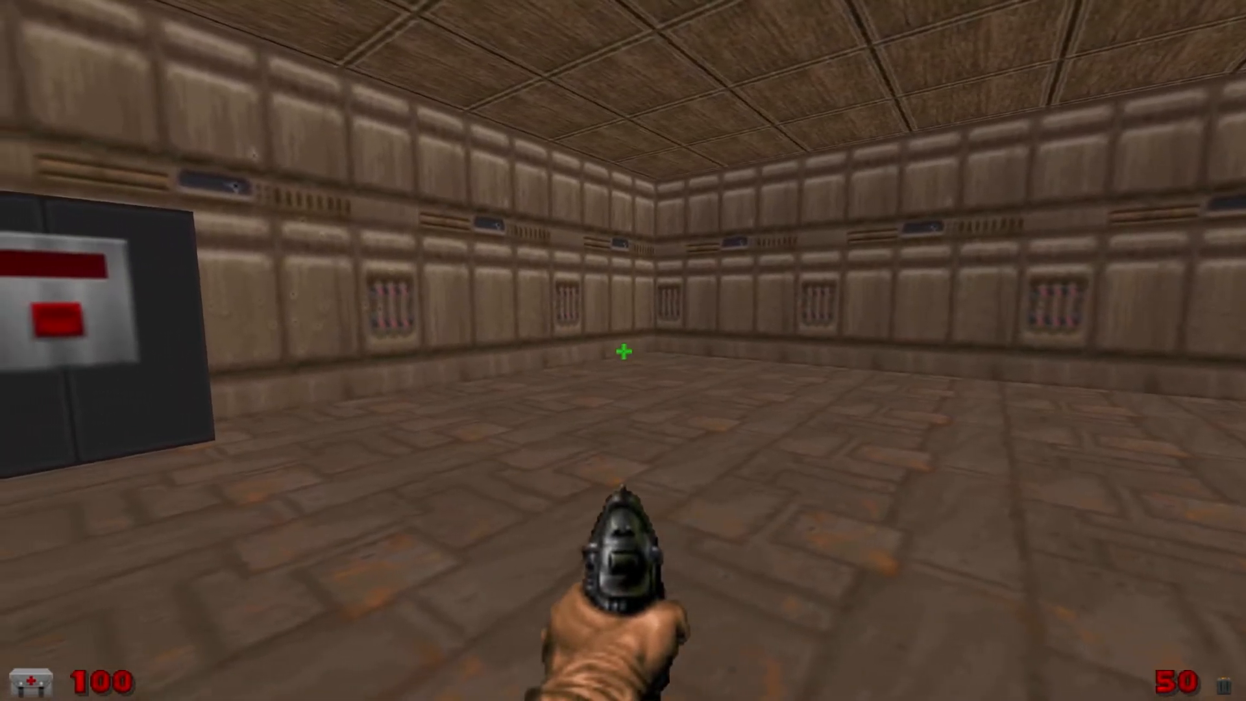
key("w")
key("s")
key("w")
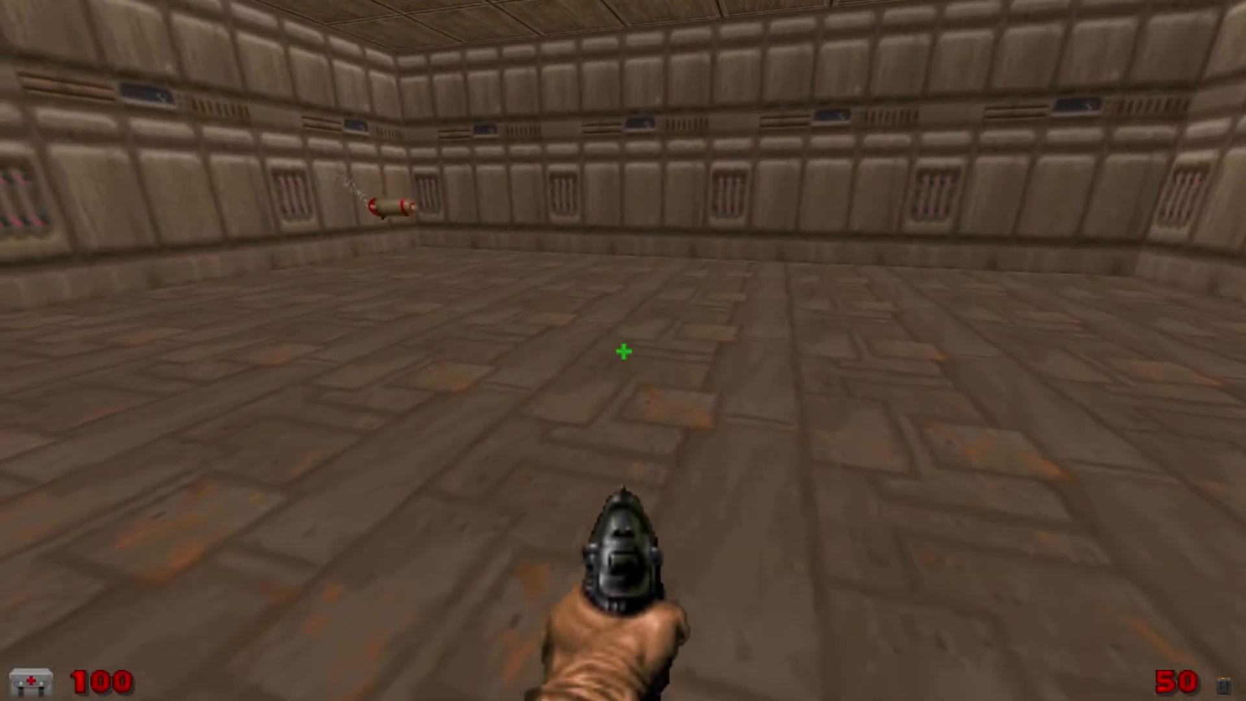
key("s")
Walk to the second room's switch and activate it to check the projectile it fires.
key("a")
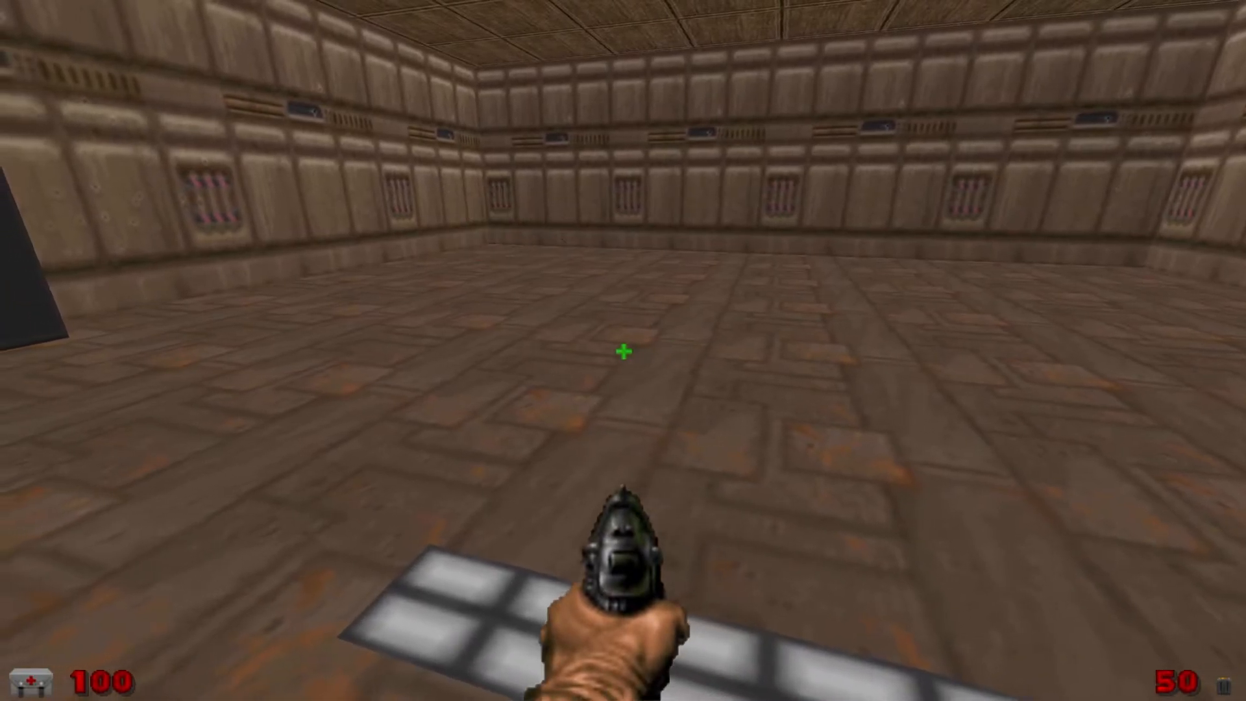
key("a")
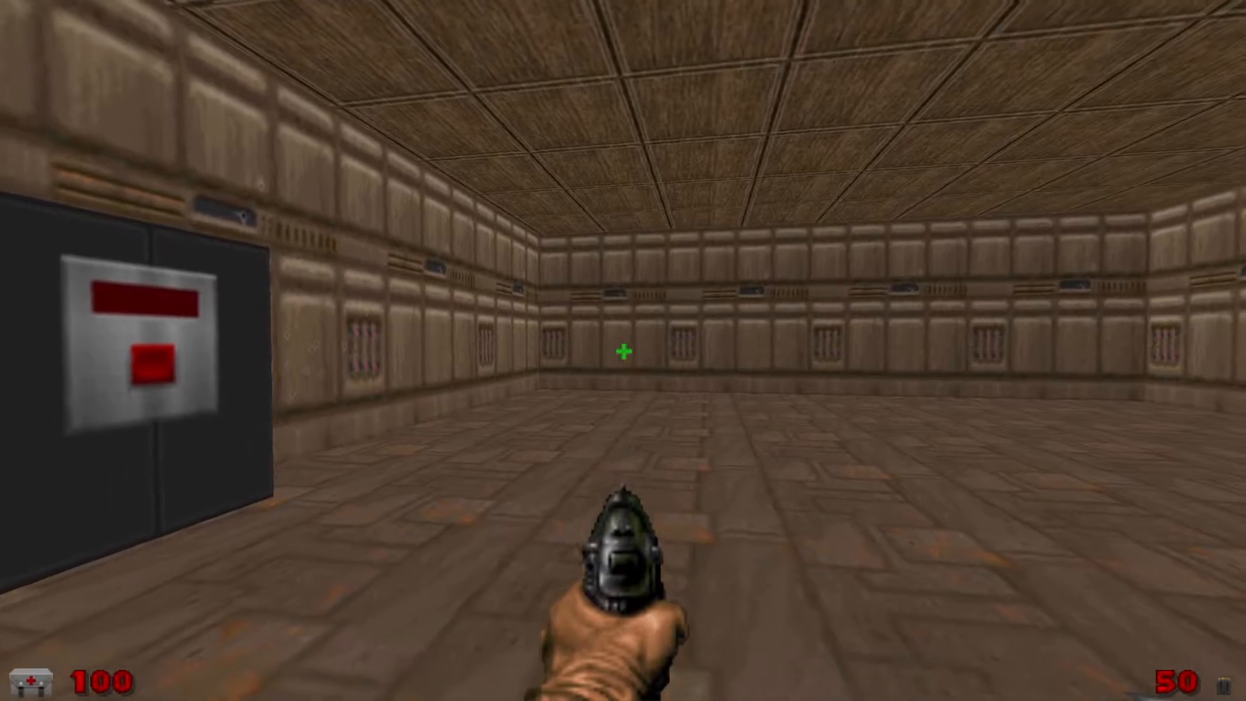
key("w")
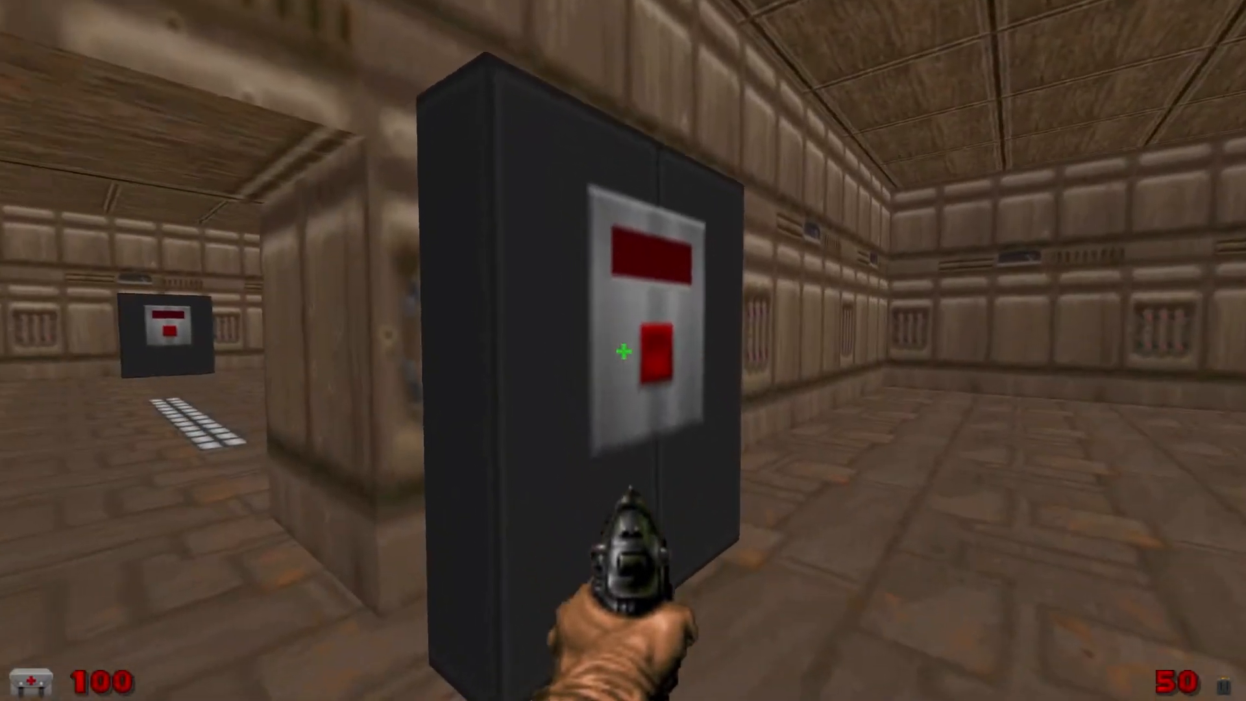
key("w")
key("e")
key("s")
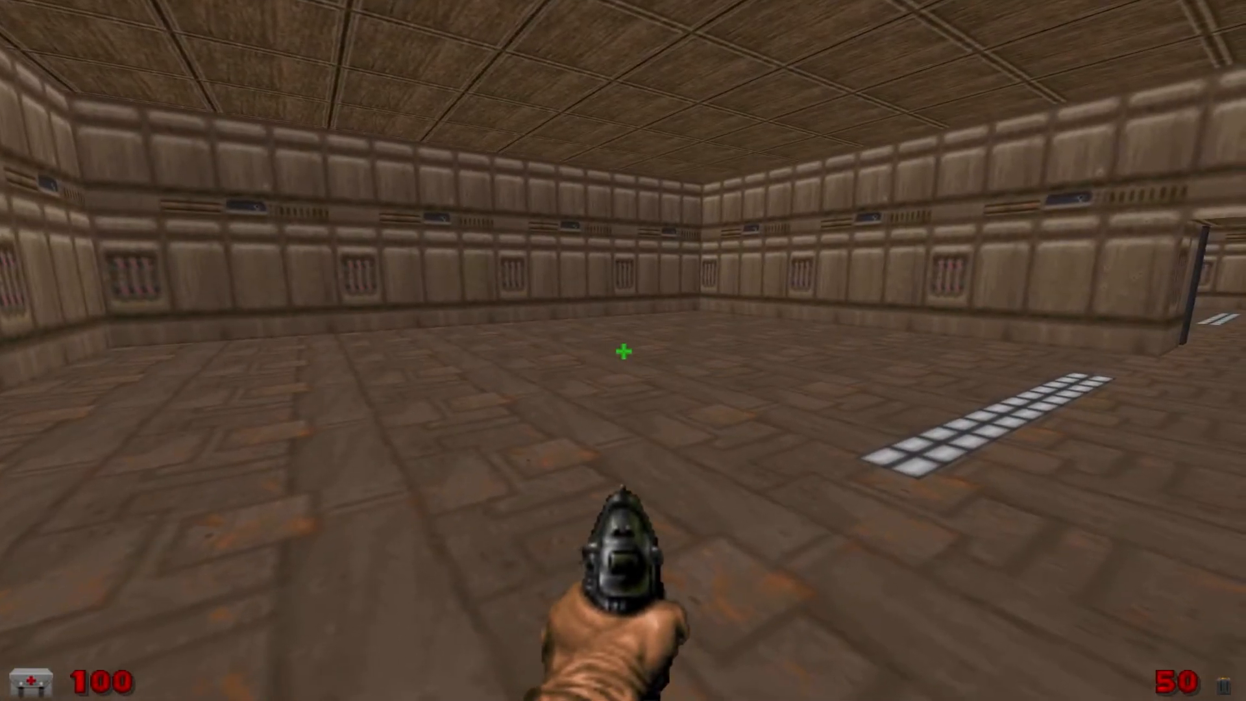
key("w")
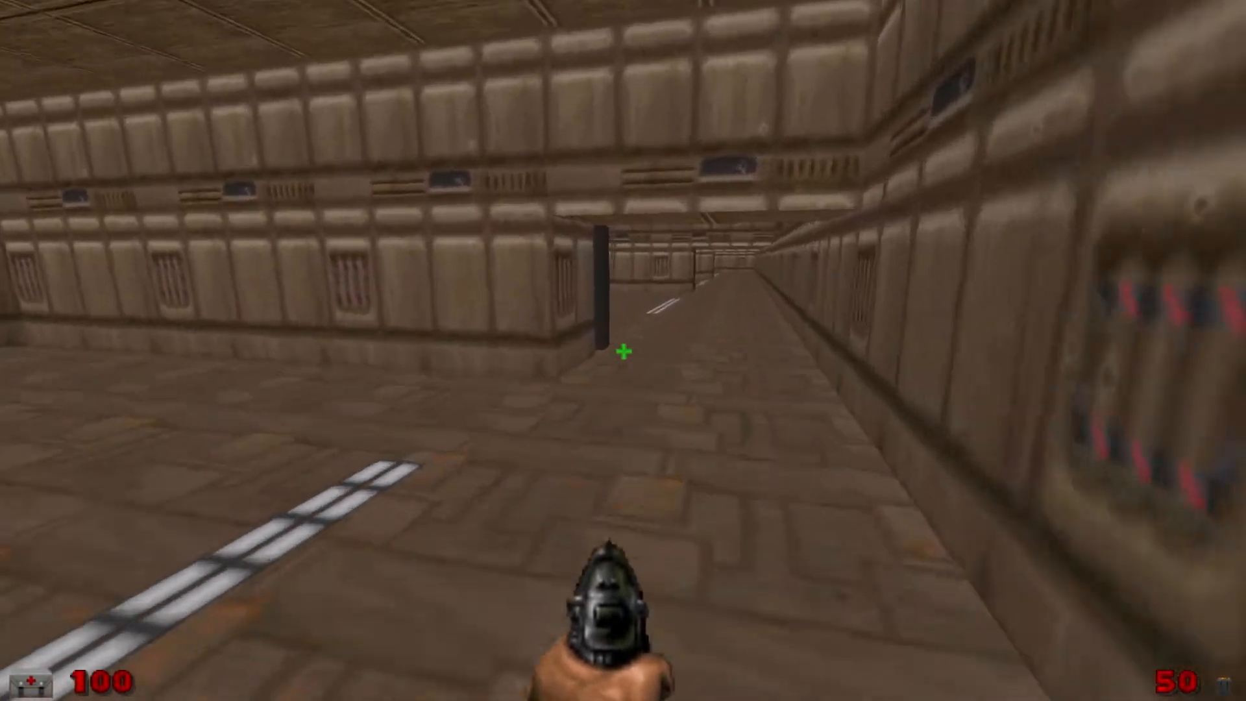
key("s")
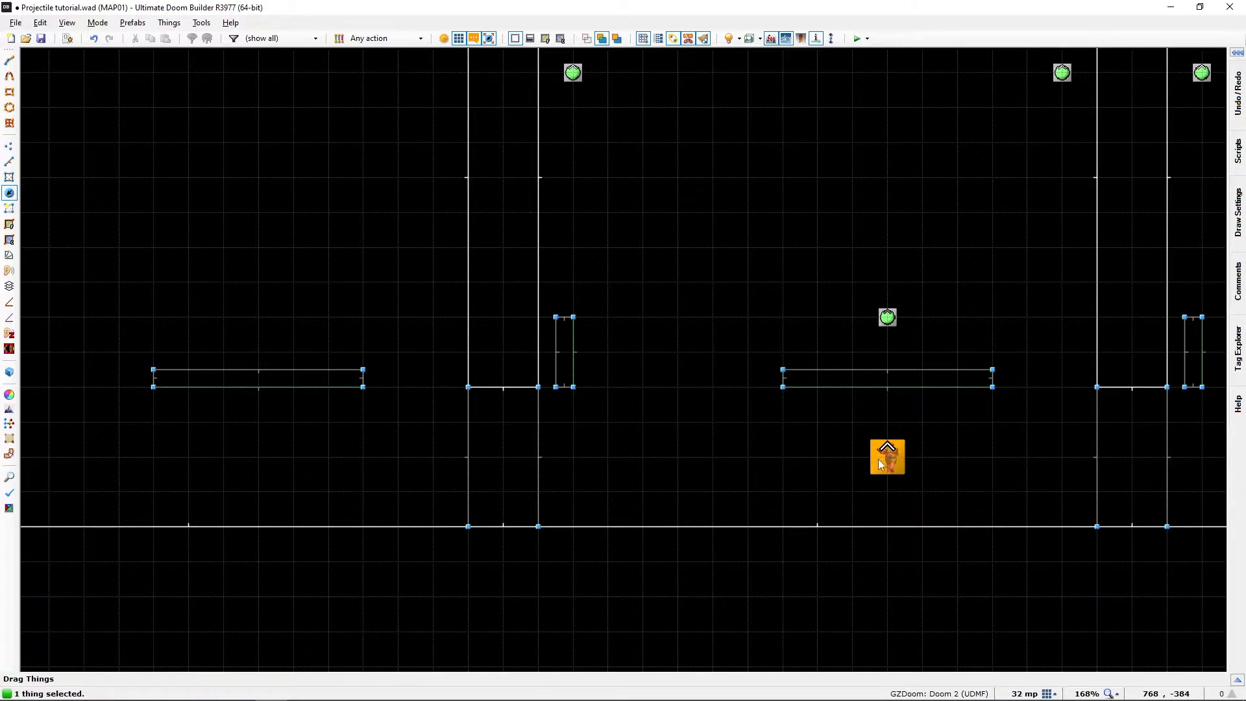
Examine the Spawn Projectile (Intercept) properties of the third room's floor strip linedef and close them.
middle_click_drag(799, 435, 575, 527)
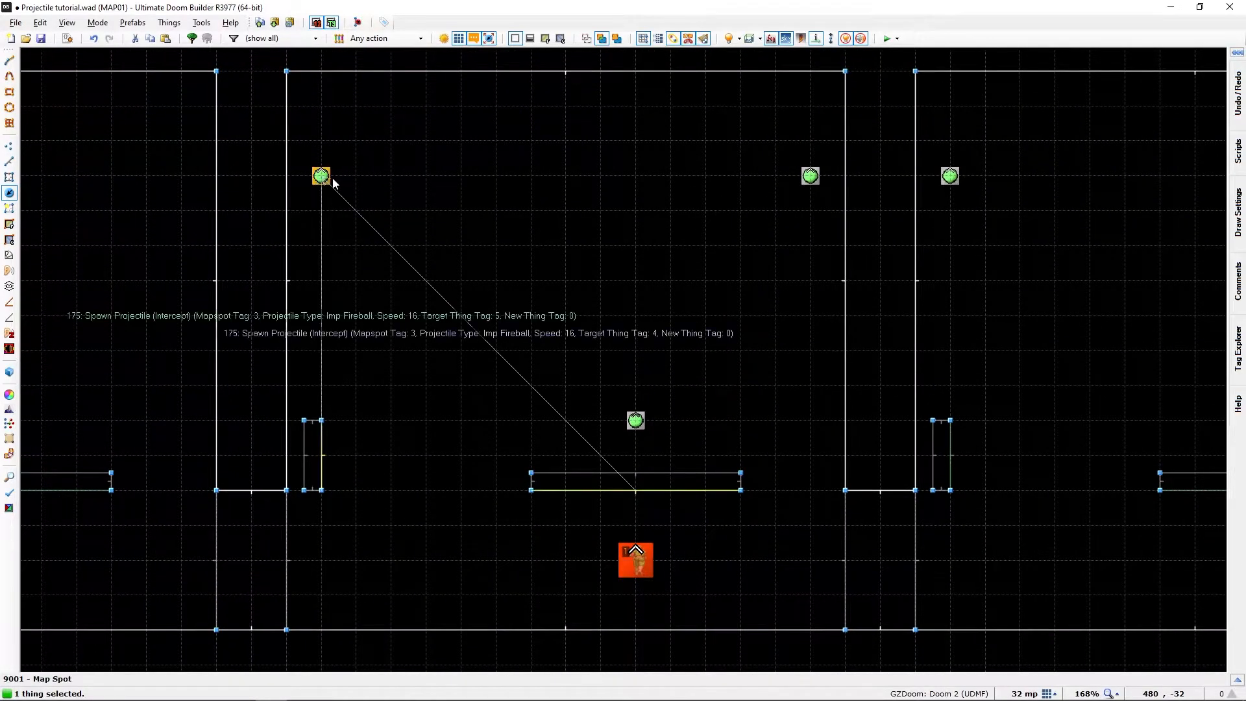
key("l")
left_click(615, 491)
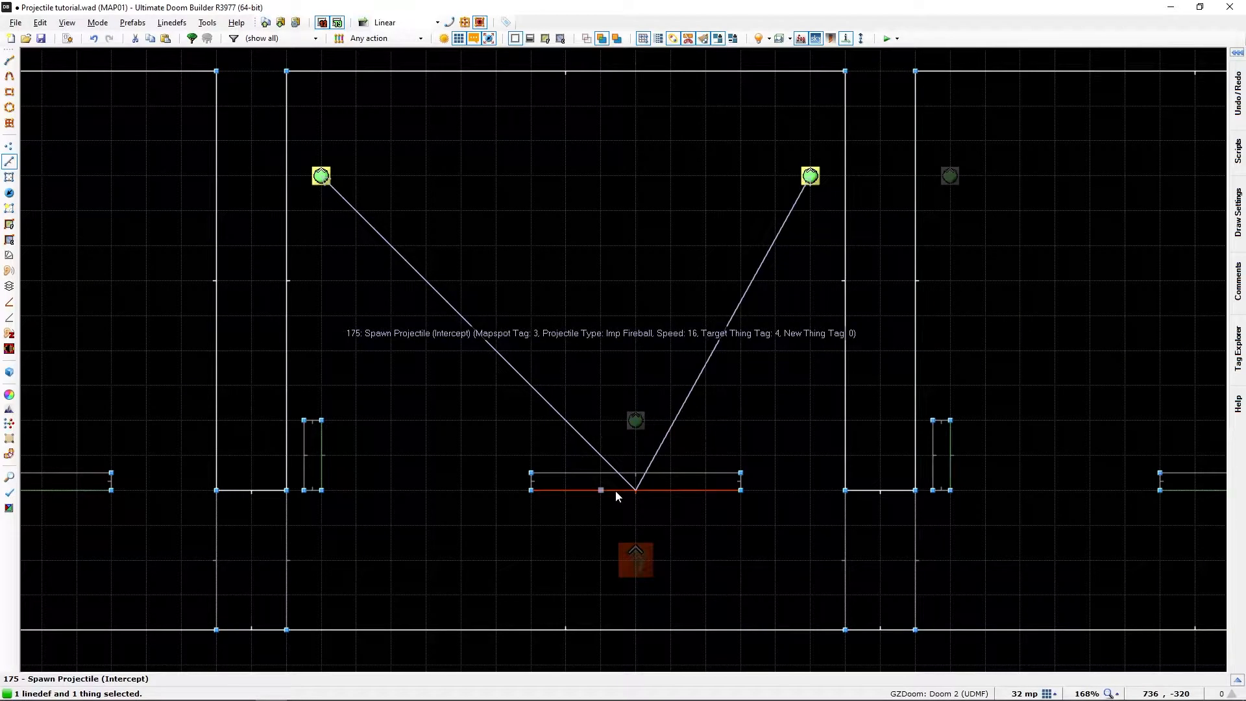
right_click(615, 490)
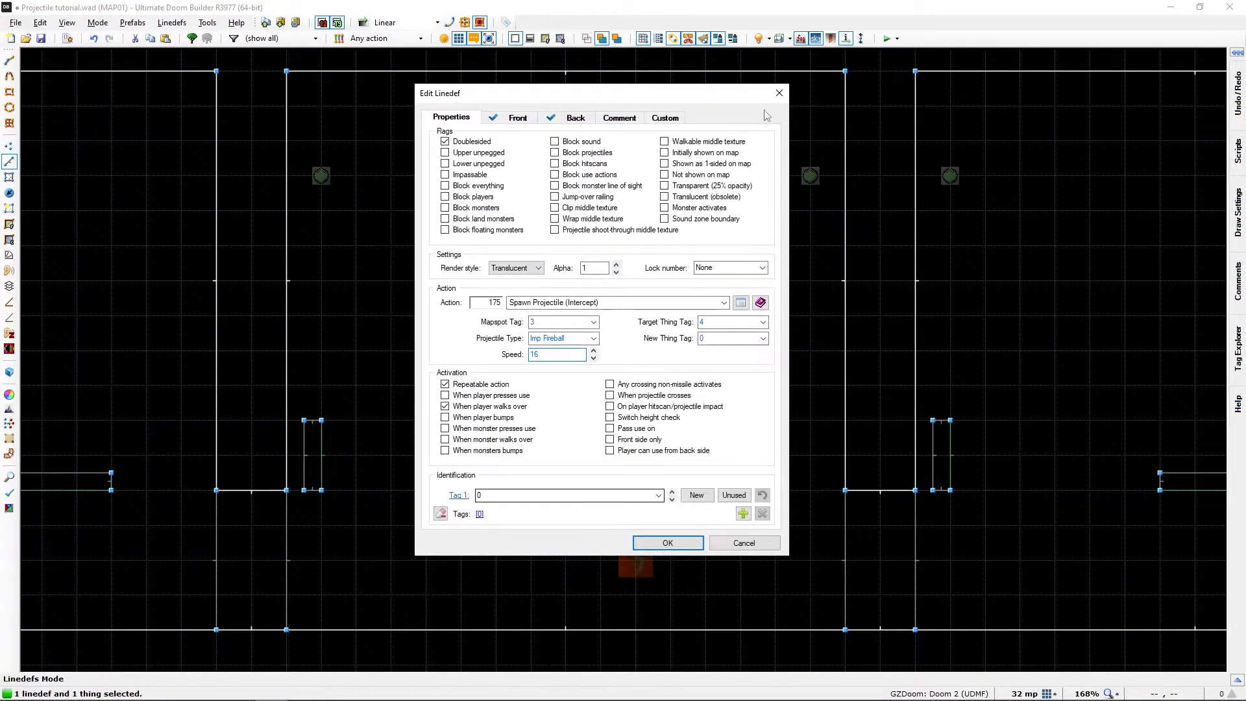
left_click(778, 93)
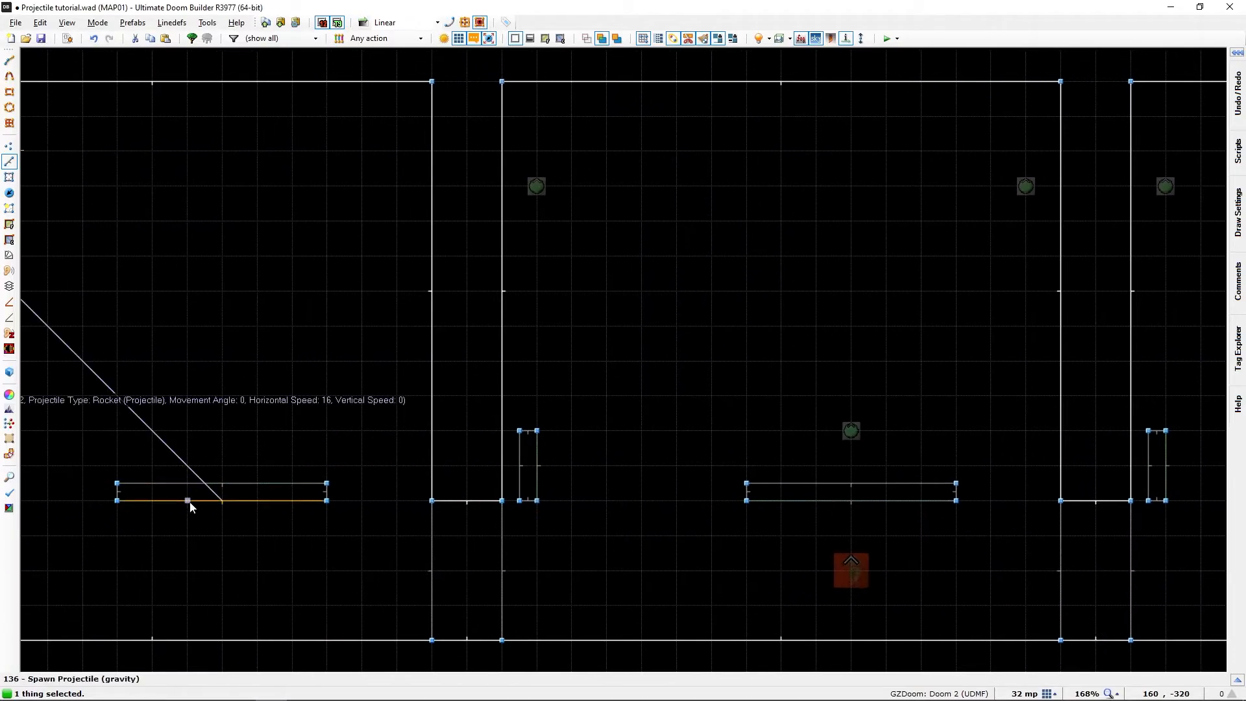
Reopen the second room's strip linedef to compare its Spawn Projectile (gravity) parameters, and close it again.
left_click(232, 509)
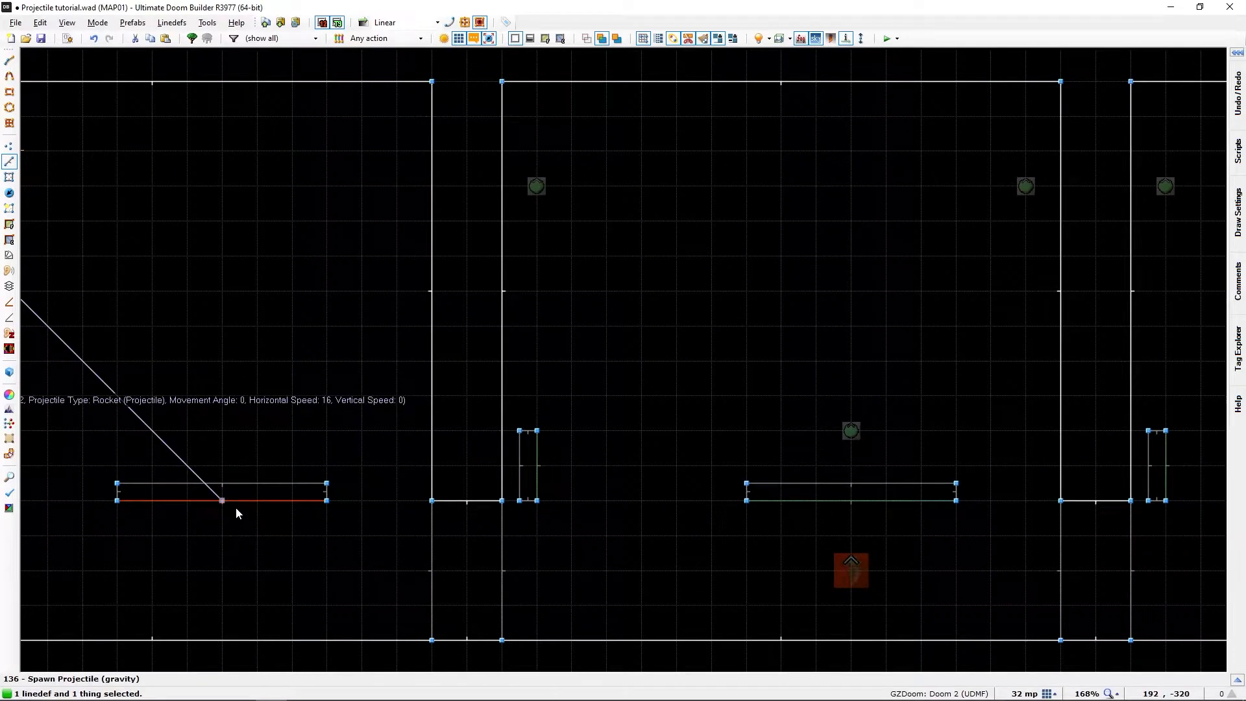
right_click(235, 508)
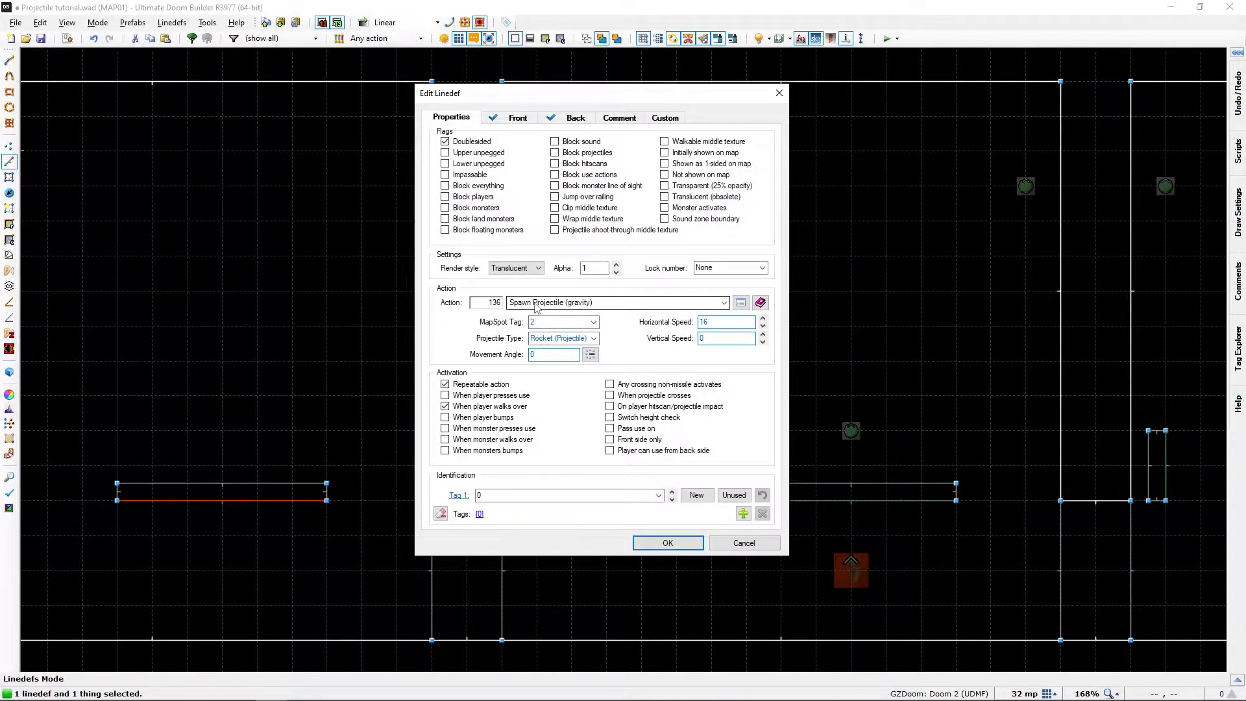
left_click(685, 543)
Select only the third room's strip linedef and review its intercept action's projectile, speed and target tag against the map spots.
middle_click_drag(734, 547, 437, 522)
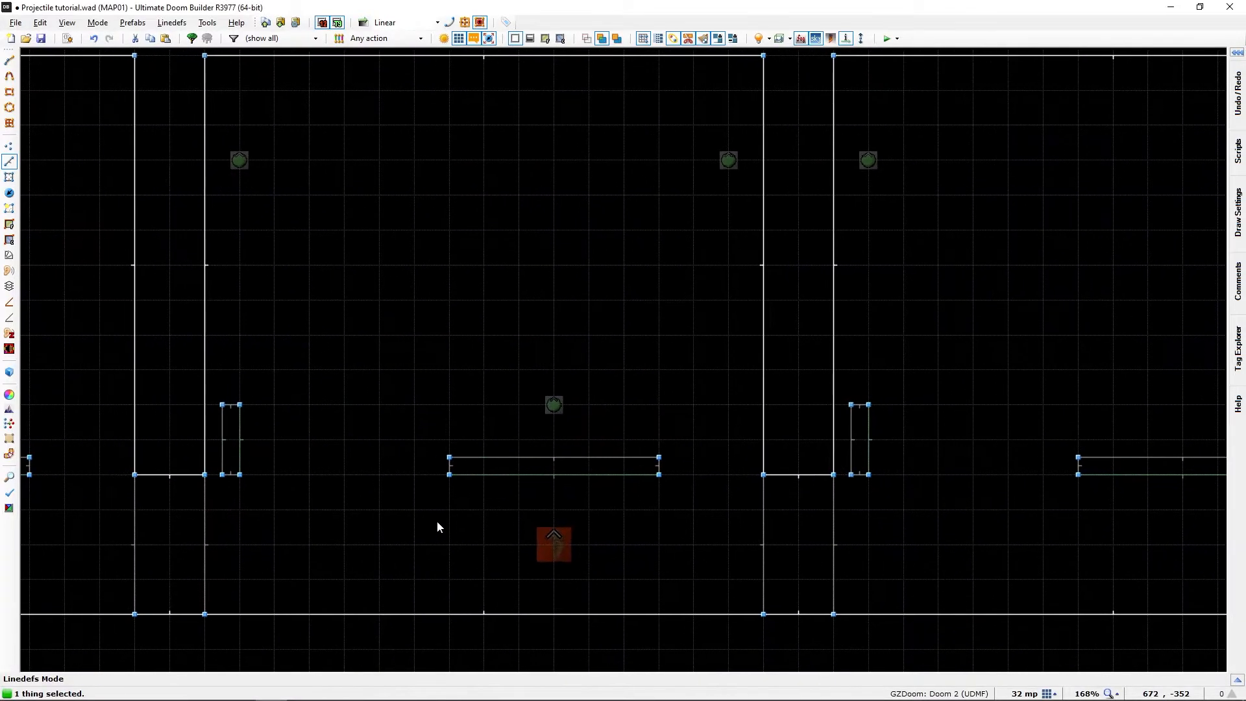
left_click(437, 521)
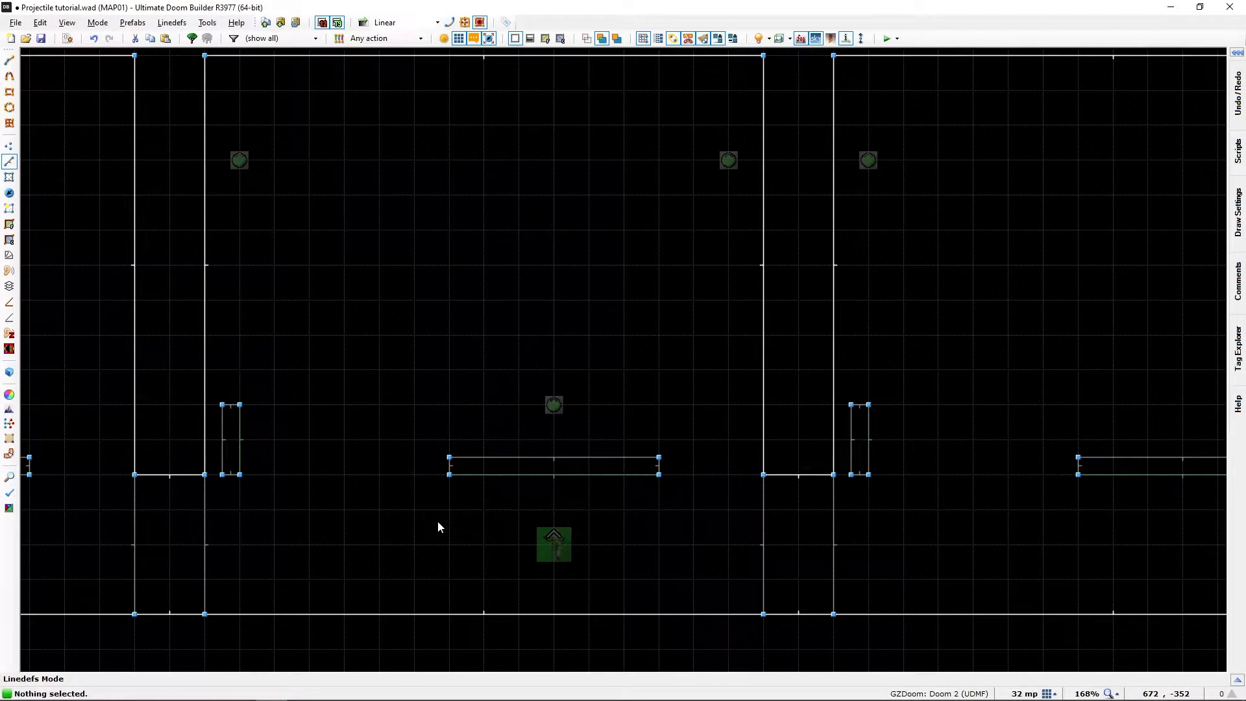
left_click(558, 481)
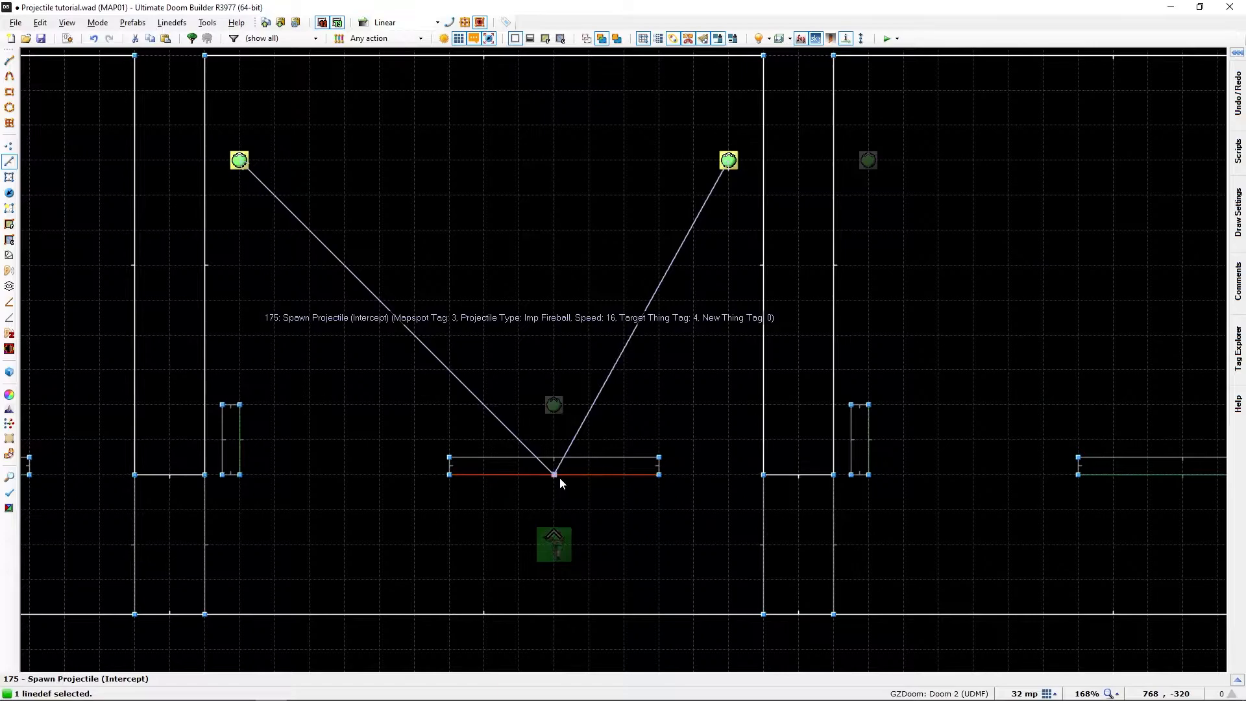
right_click(560, 477)
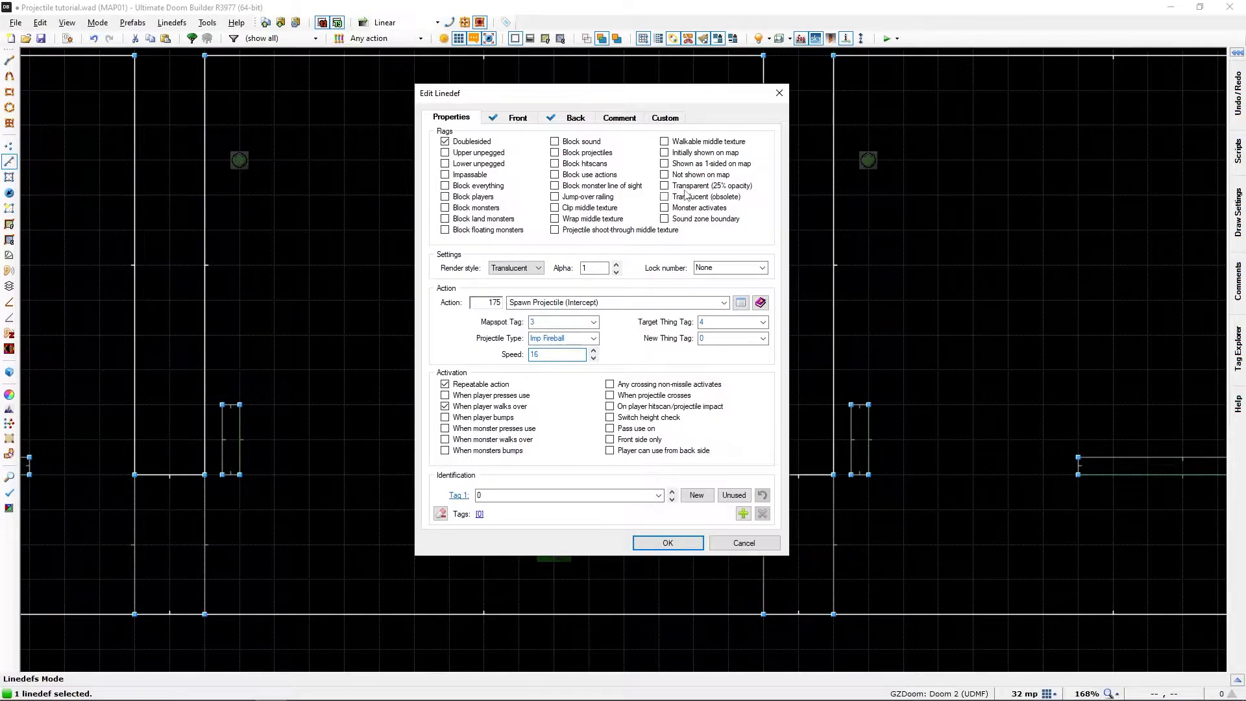
left_click_drag(655, 101, 549, 109)
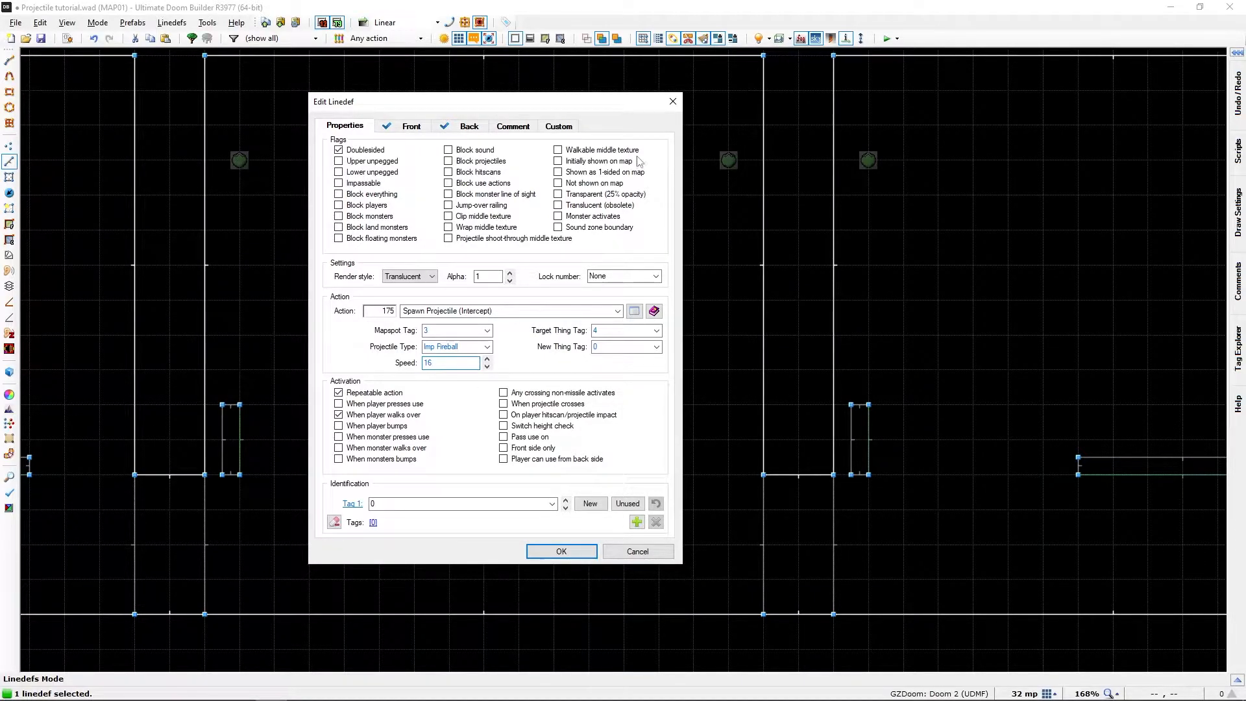
mouse_move(600, 103)
left_mouse_down()
mouse_move(448, 203)
mouse_move(427, 182)
mouse_move(574, 135)
mouse_move(617, 105)
left_mouse_up()
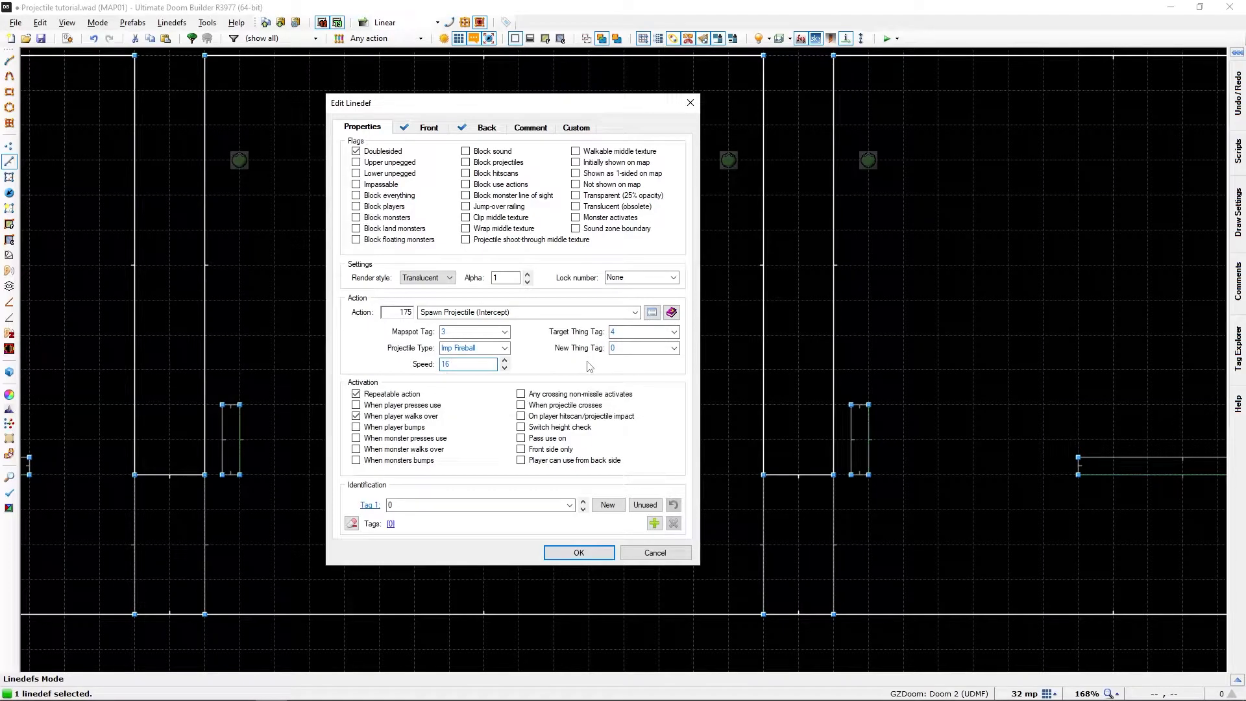
left_click(584, 551)
Test the map and cross the third room's floor strip to watch the path of the intercept fireball.
key("F9")
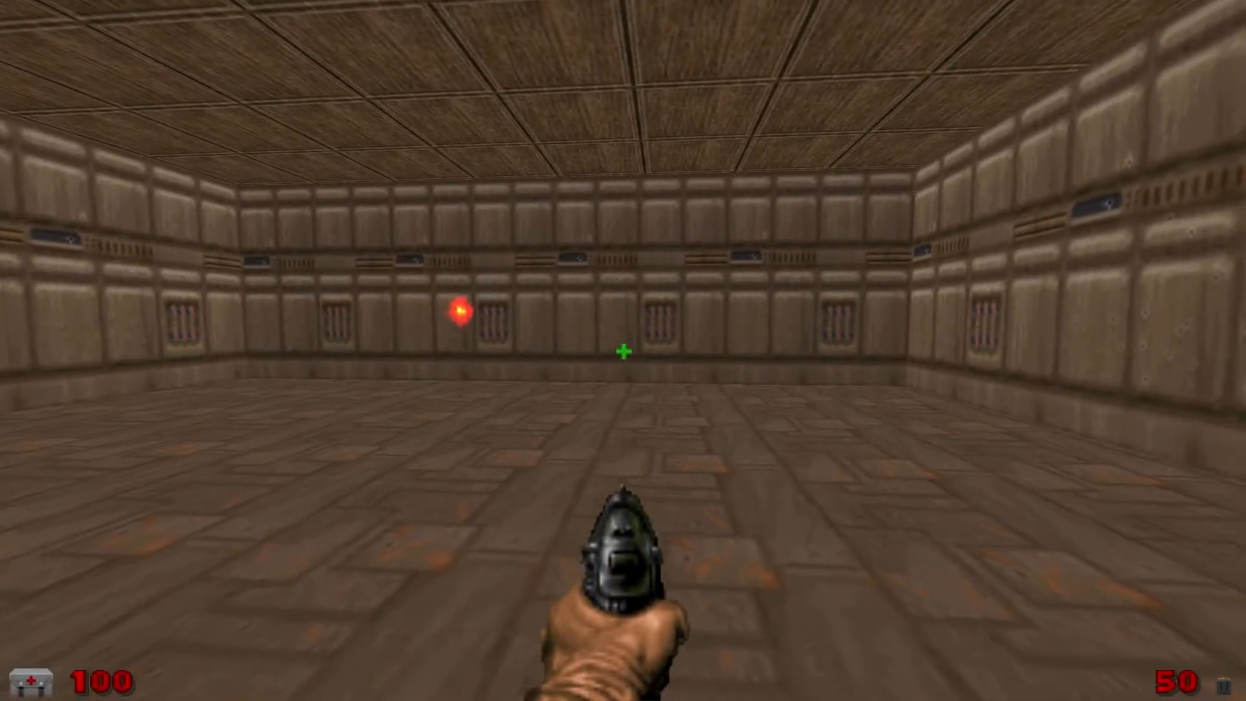
key("w")
key("d")
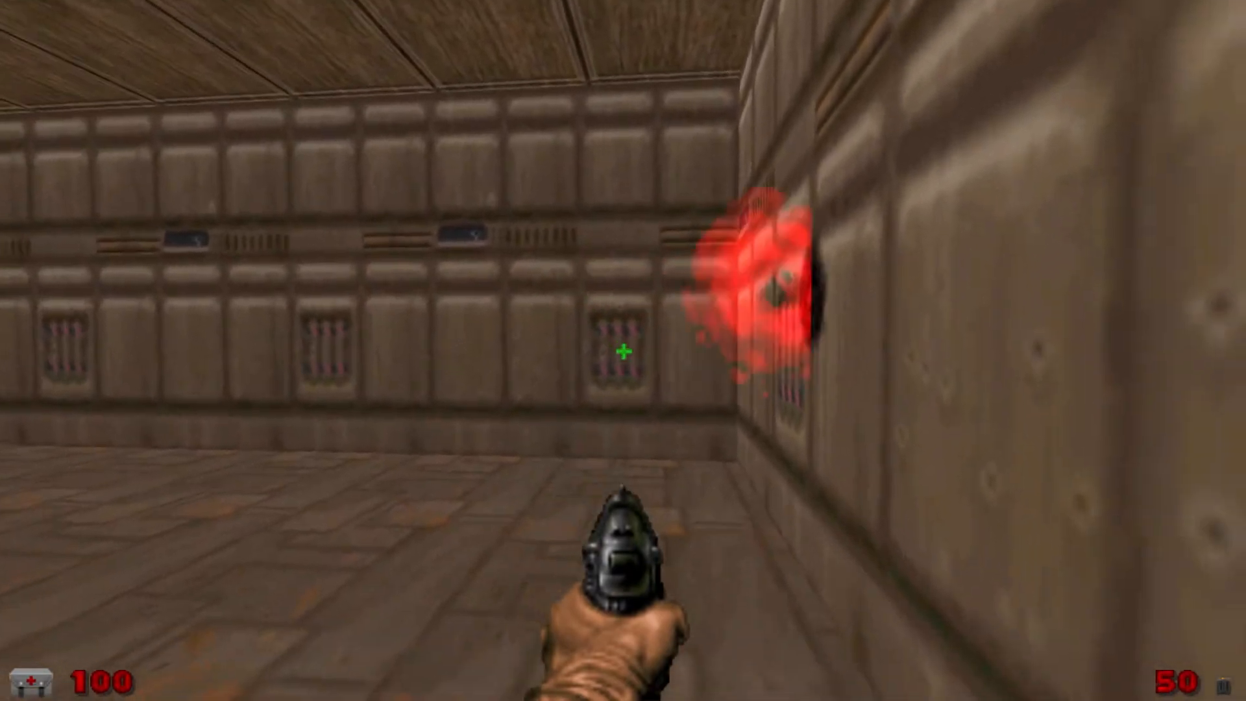
key("a")
key("a")
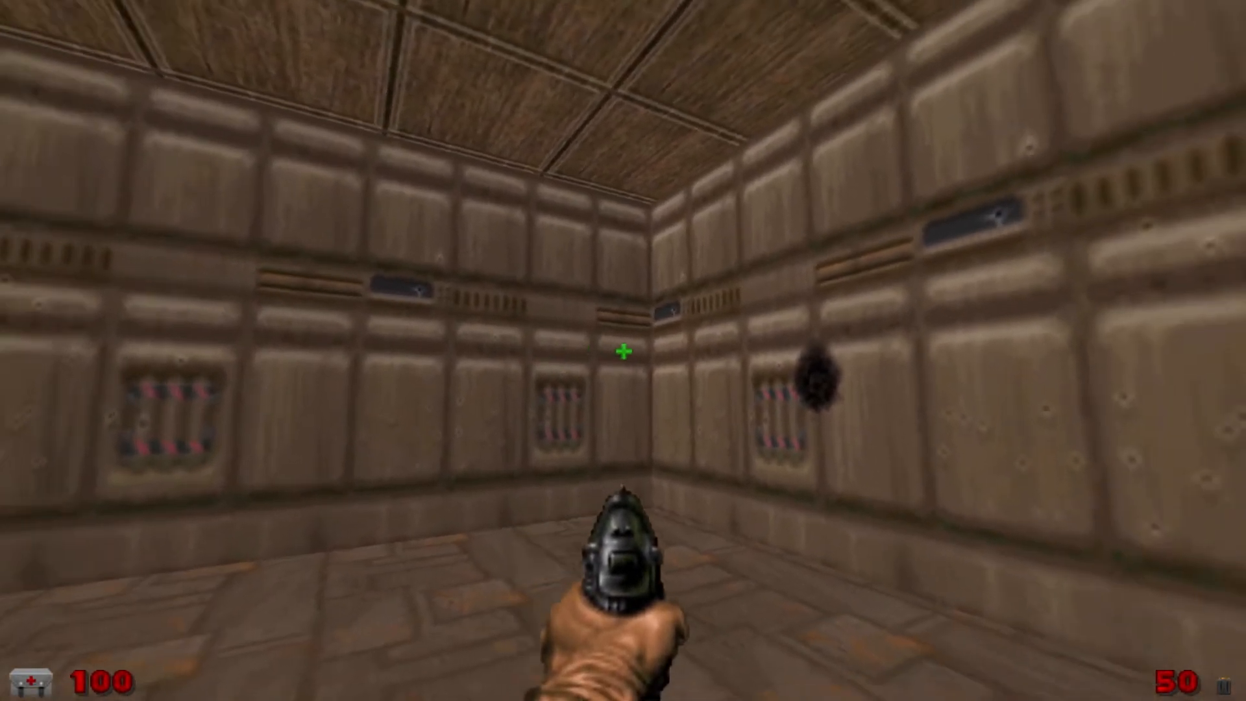
Run past the third room's floor strip and through the passage to check the adjoining room's strip.
key("w")
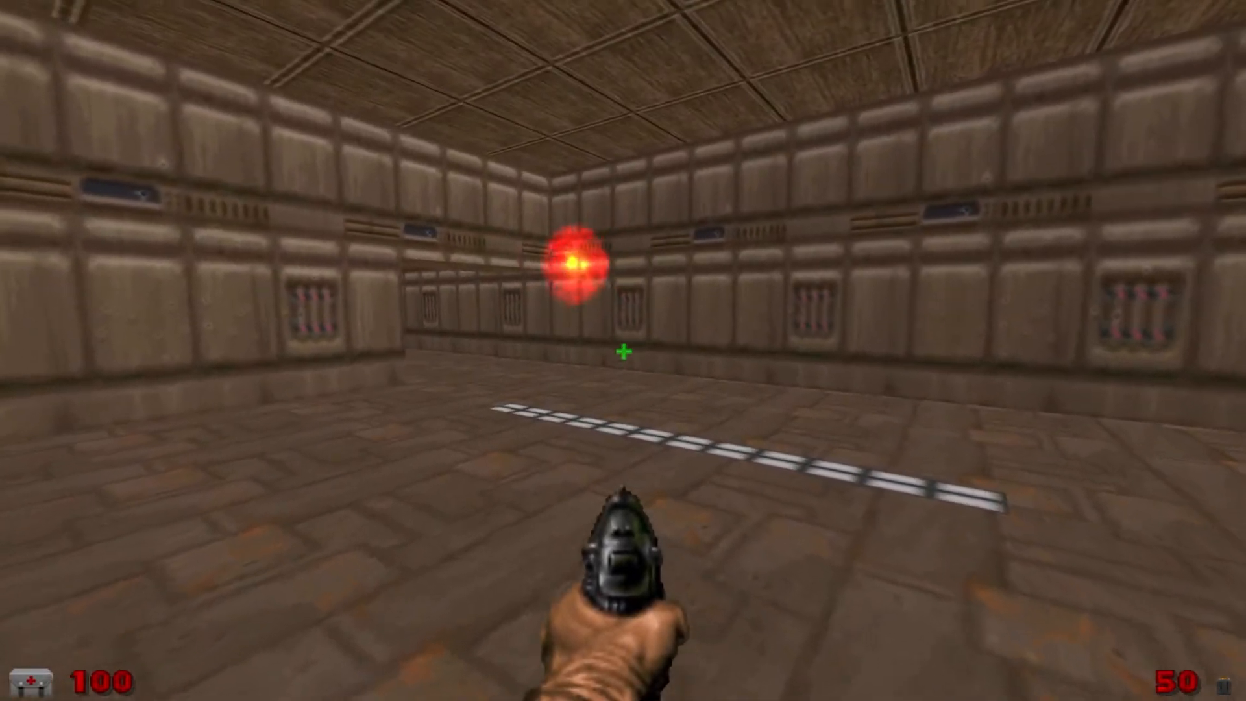
key("w")
key("d")
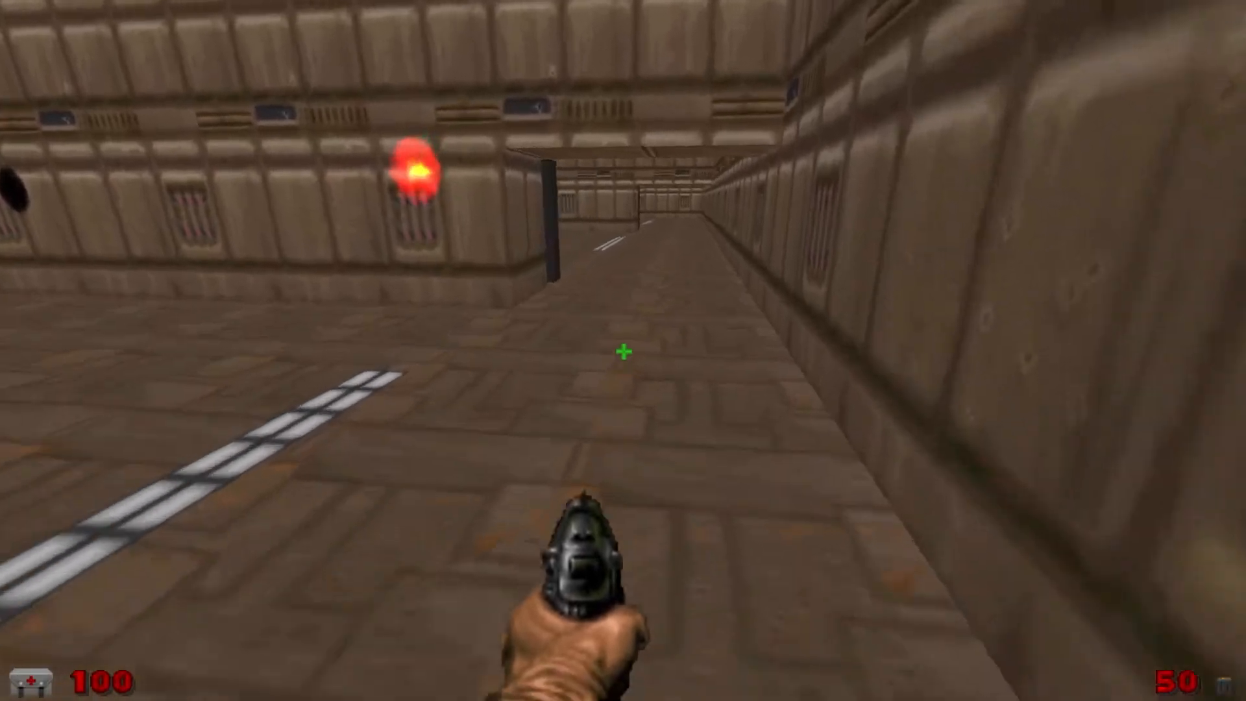
key("w")
key("w")
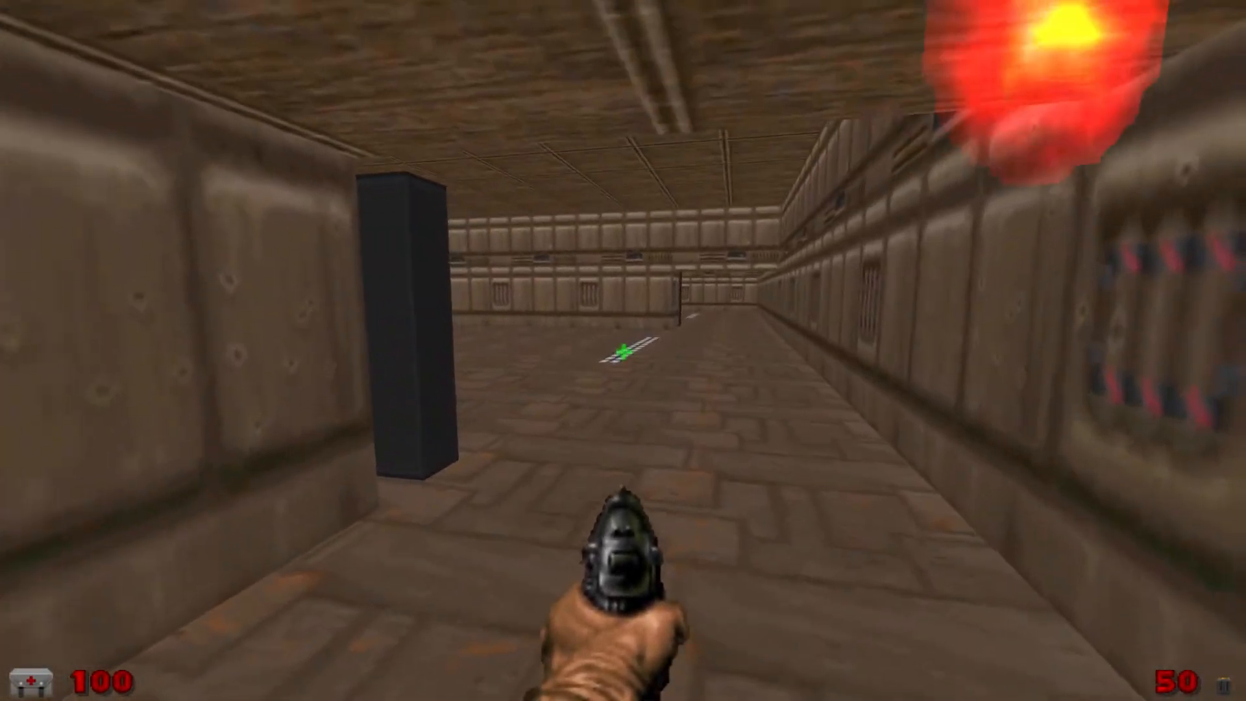
key("w")
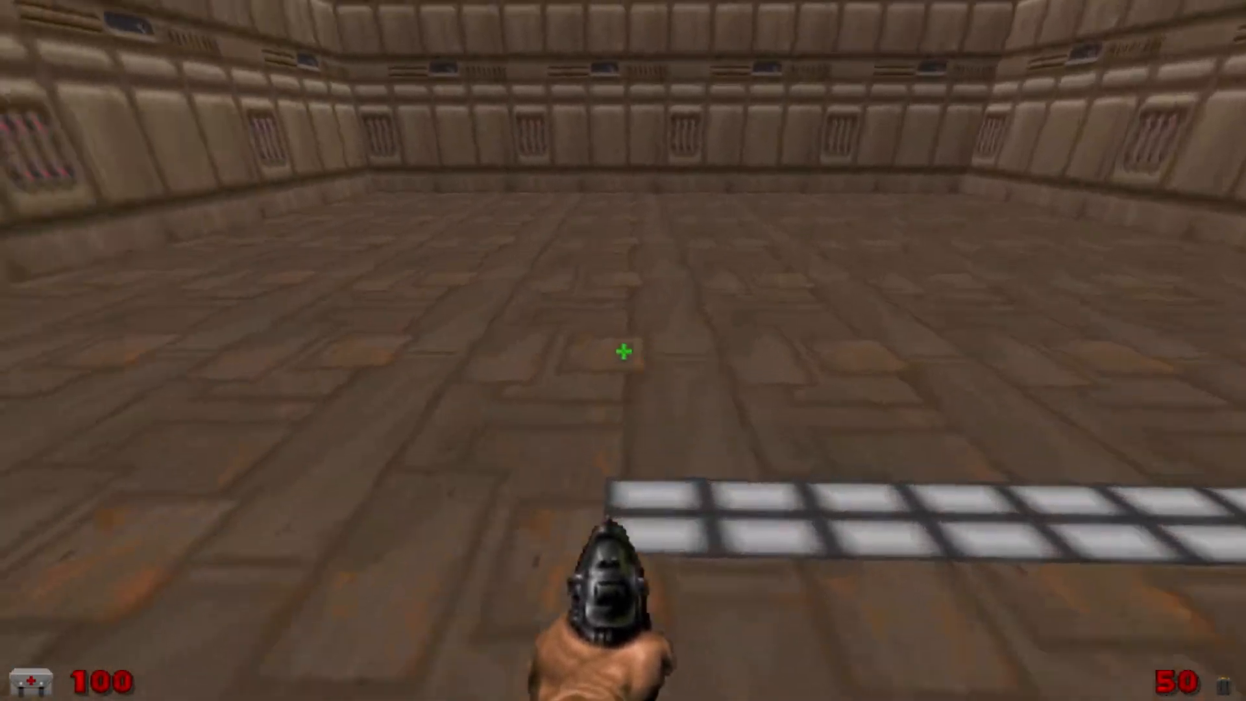
key("s")
key("w")
key("s")
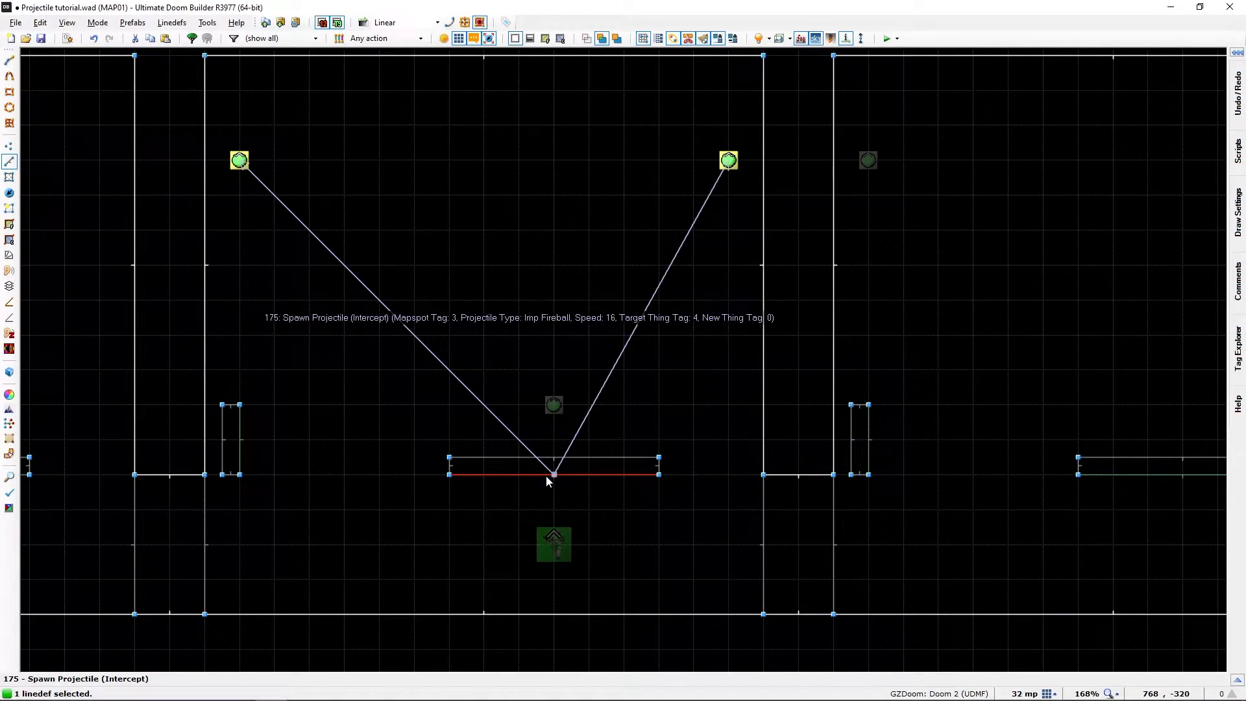
Set the third room's strip linedef to Mapspot Tag 5 and Target Thing Tag 6 for its intercept action.
right_click(546, 476)
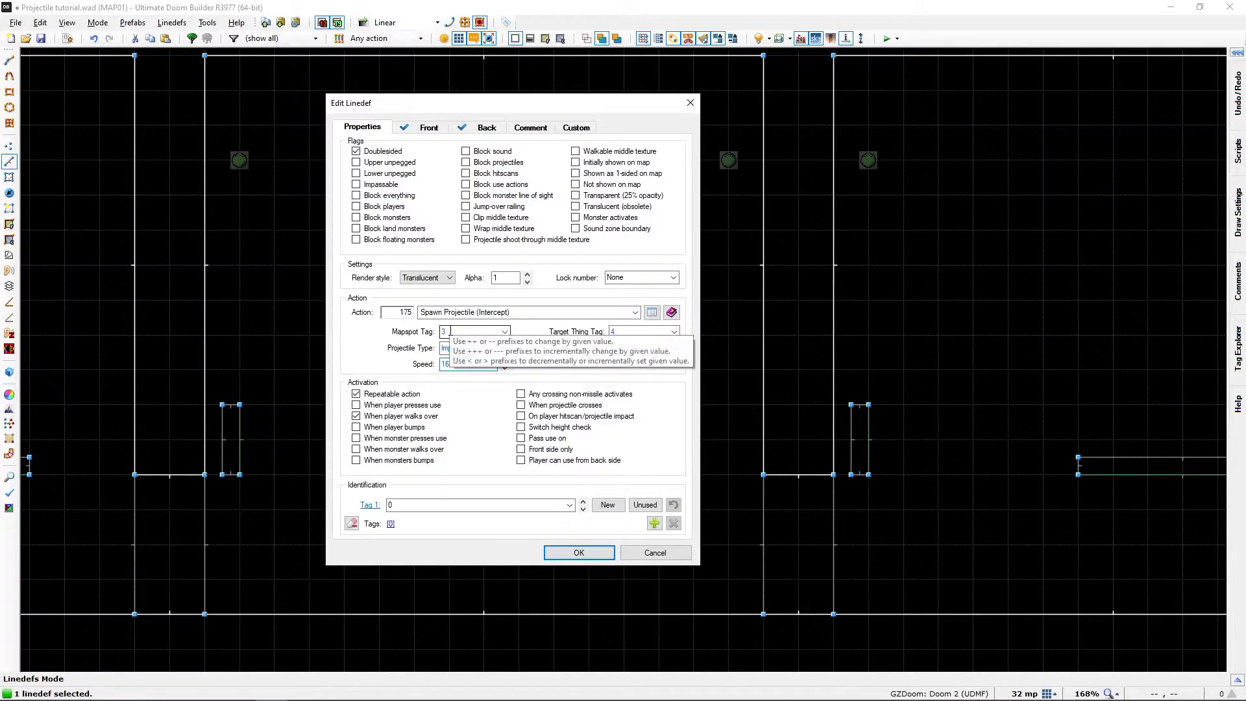
double_click(444, 332)
type("5")
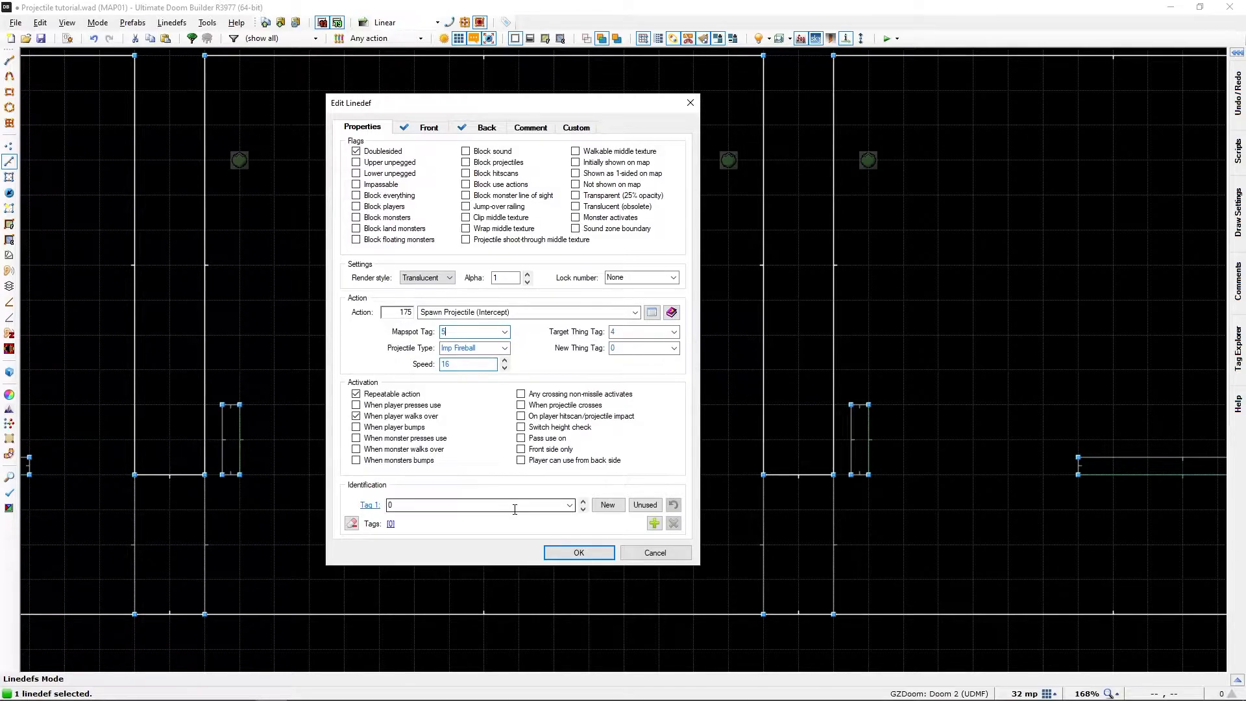
left_click(578, 552)
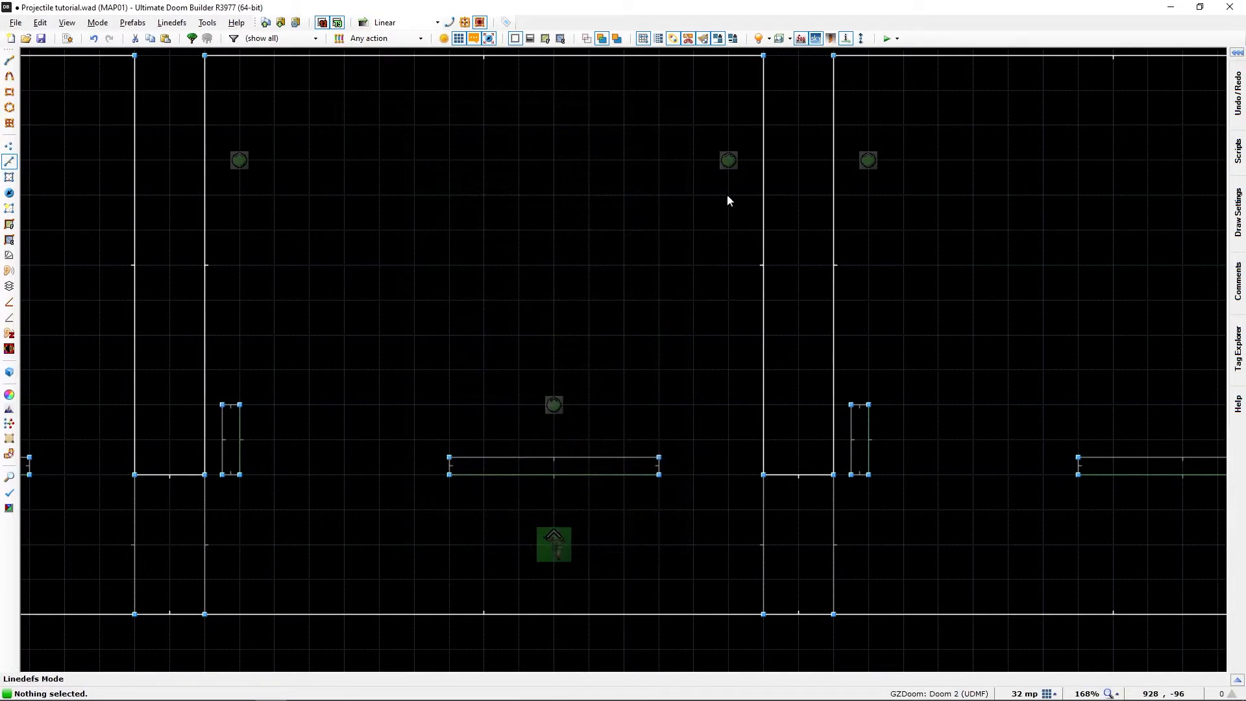
left_click(571, 487)
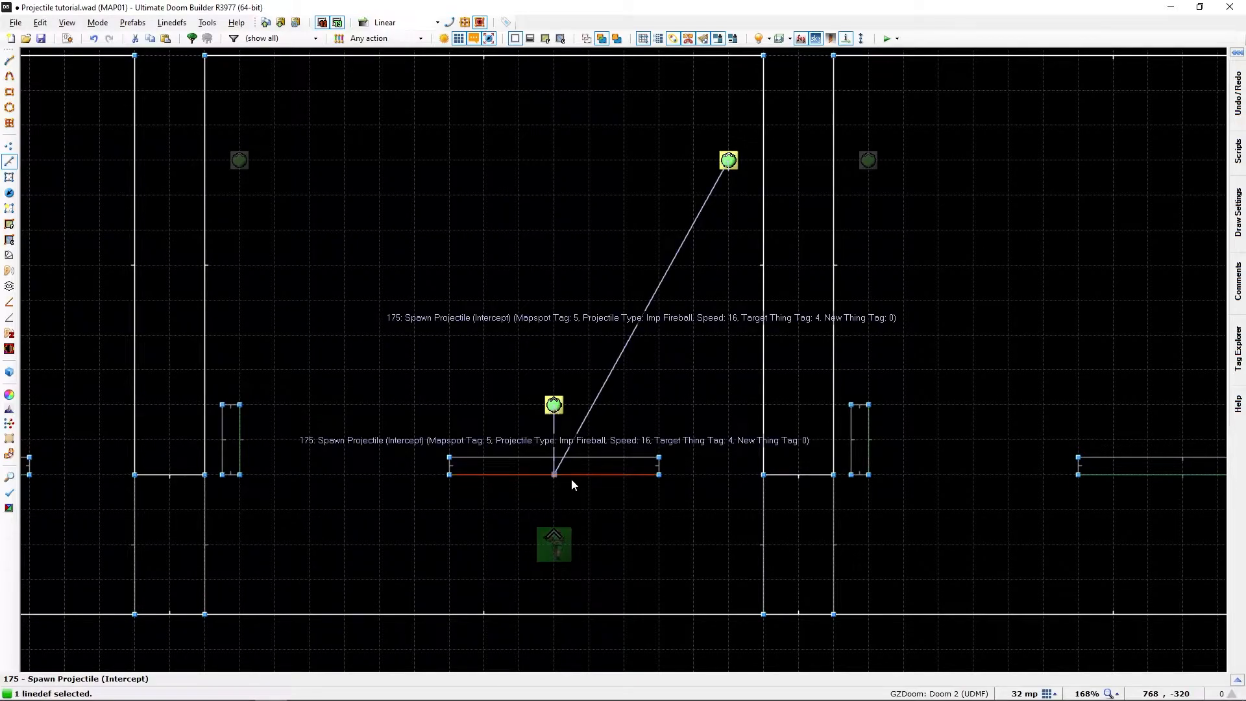
right_click(571, 478)
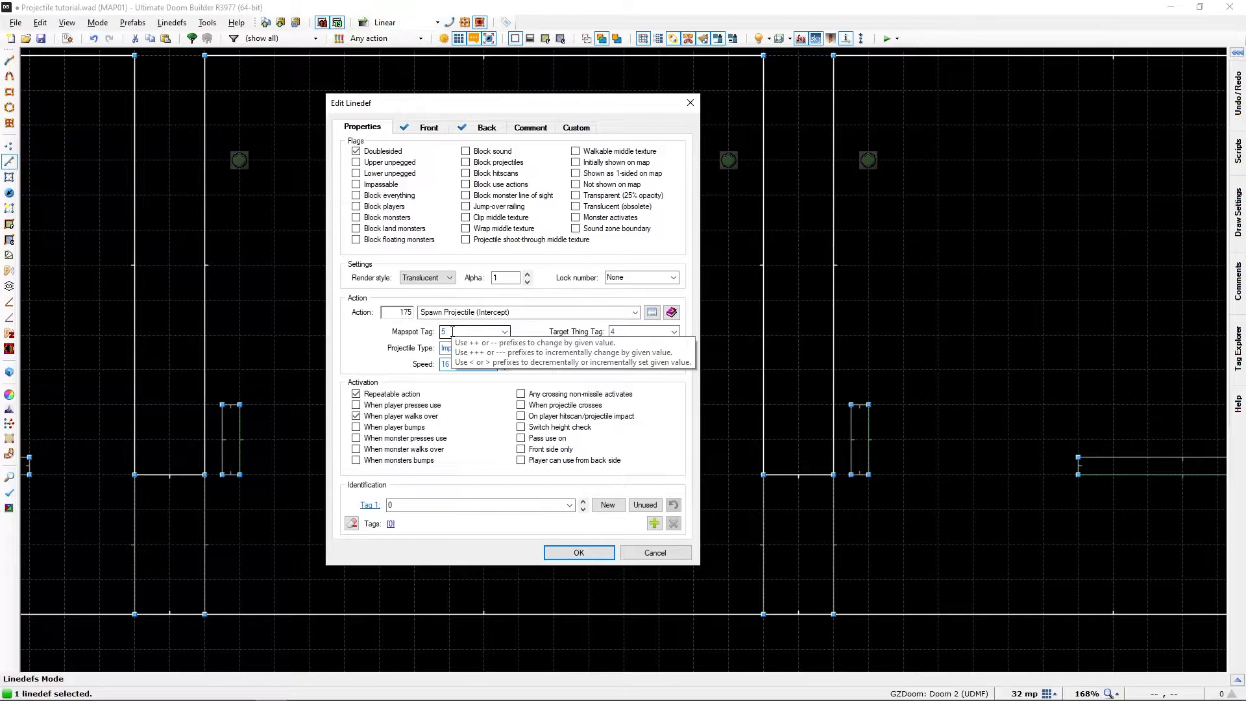
left_click(618, 333)
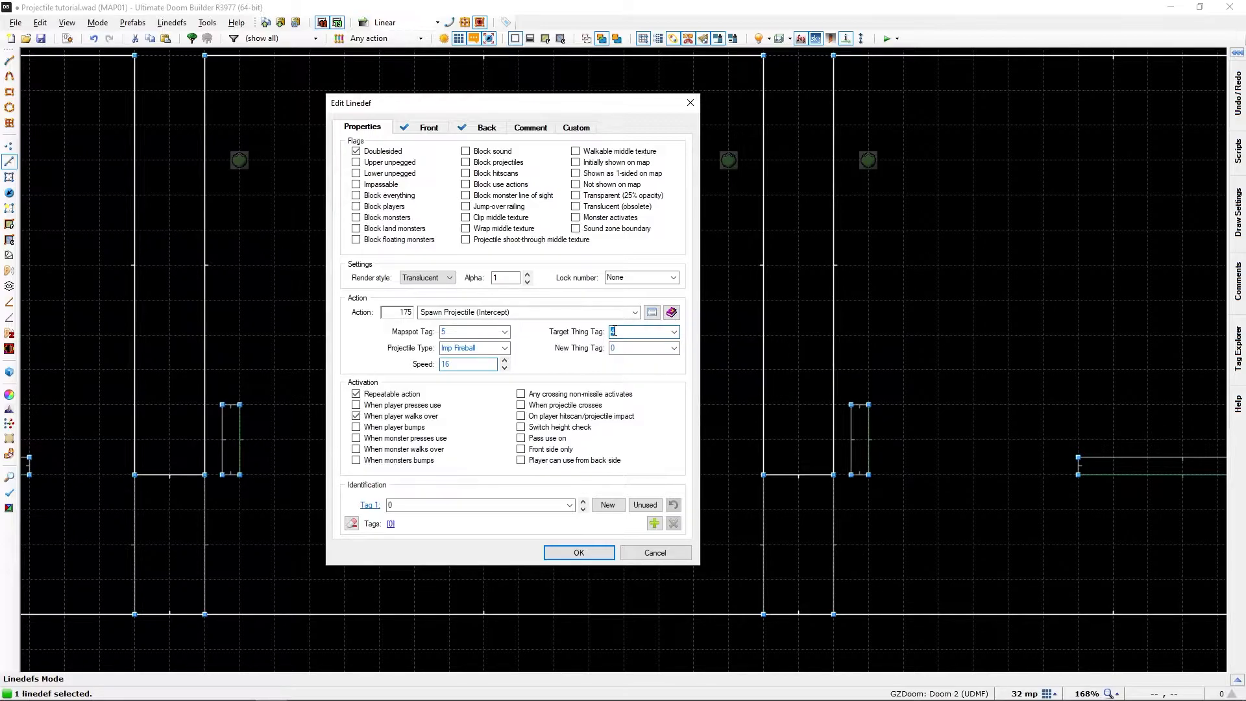
left_click(598, 554)
Set the tag of the map spot in the third room's upper-right corner to 6 and clear the selection.
key("t")
left_click(729, 161)
right_click(730, 163)
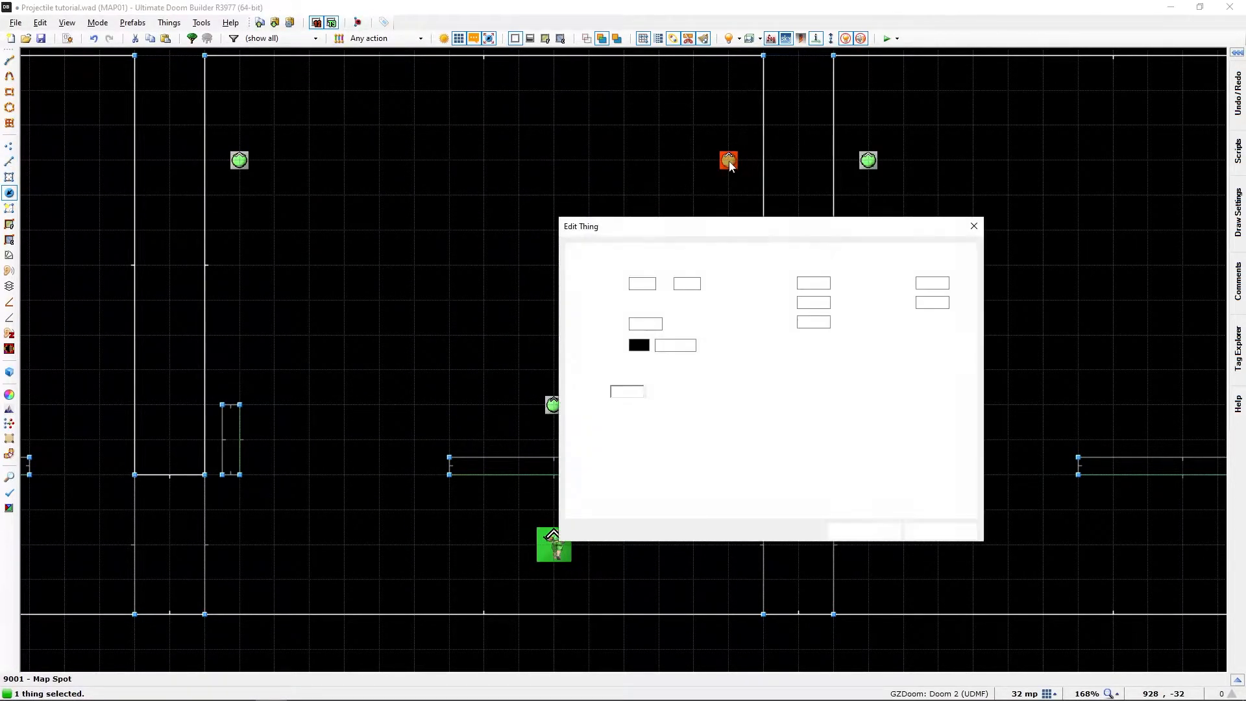
double_click(618, 496)
type("6")
key("Return")
left_click(276, 566)
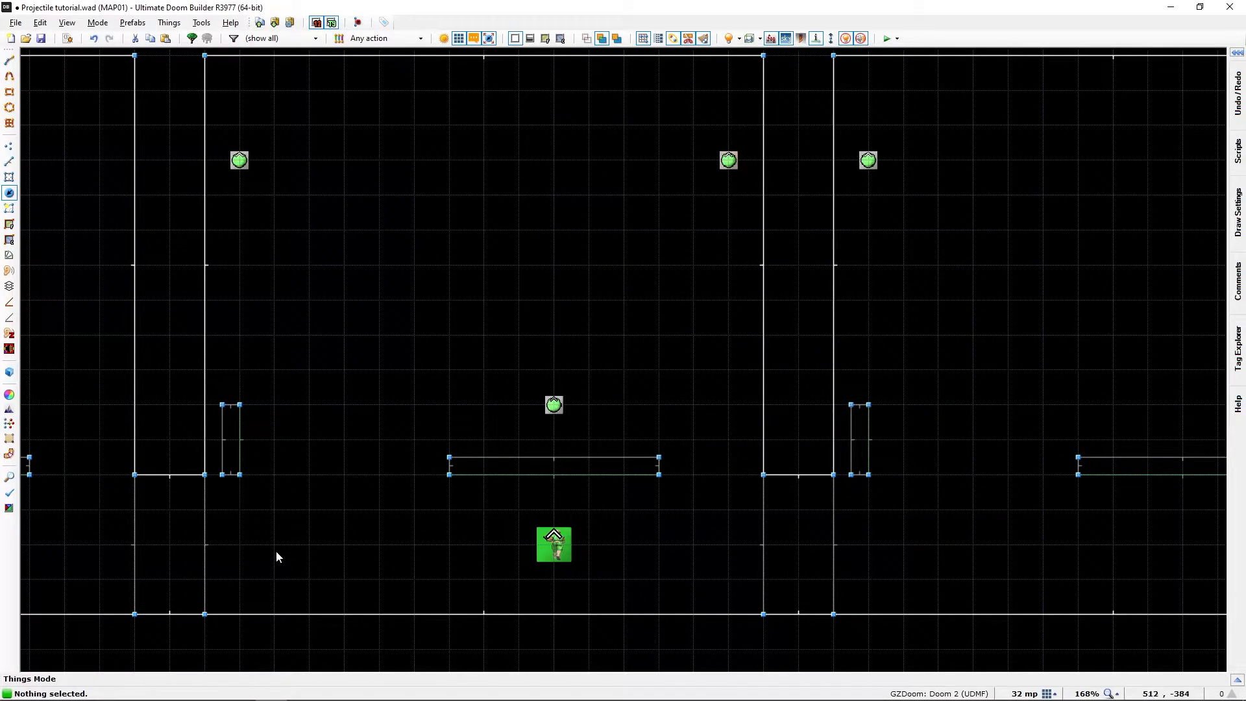
Reopen the third room's strip linedef to check its Spawn Projectile (Intercept) tags, projectile and speed, and close it again.
key("l")
left_click(537, 474)
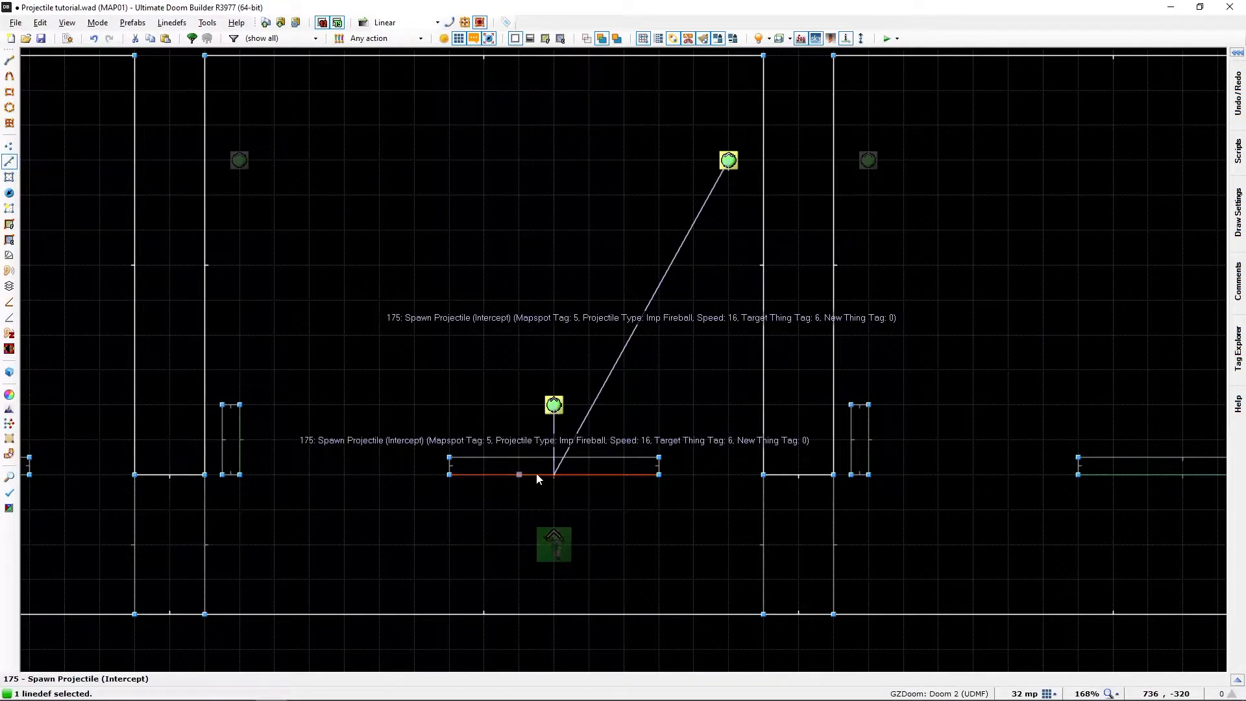
right_click(537, 475)
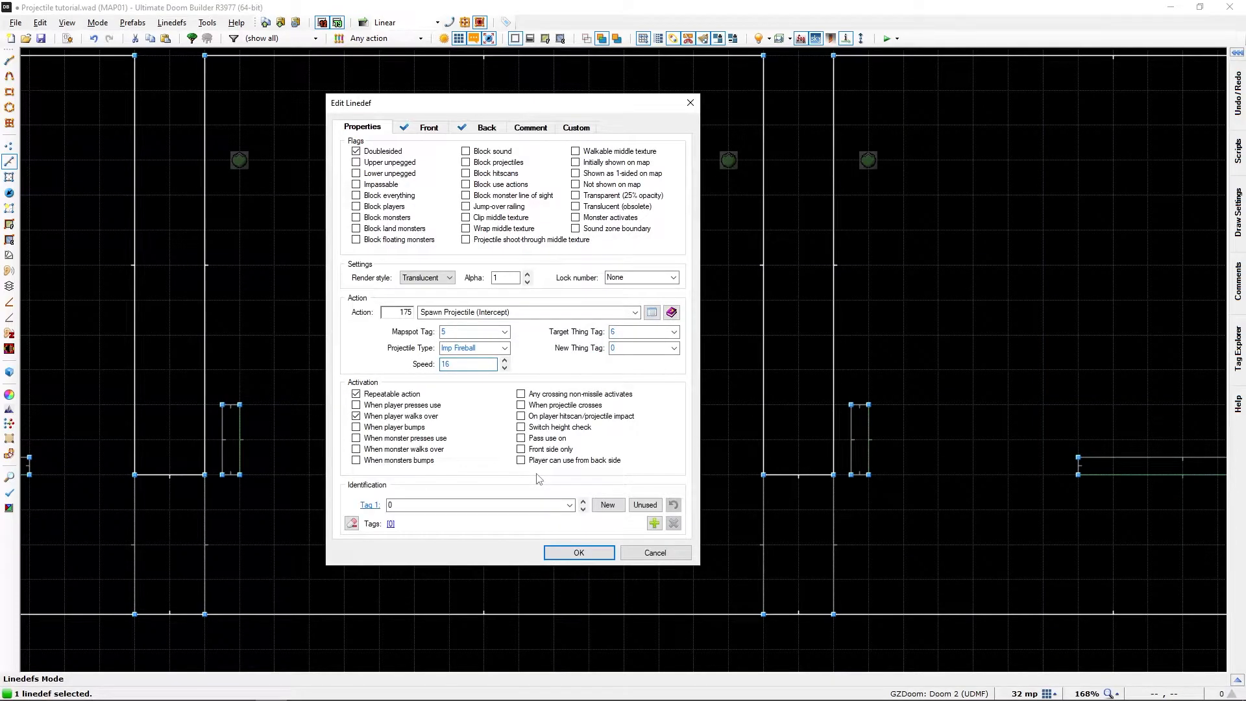
left_click(600, 552)
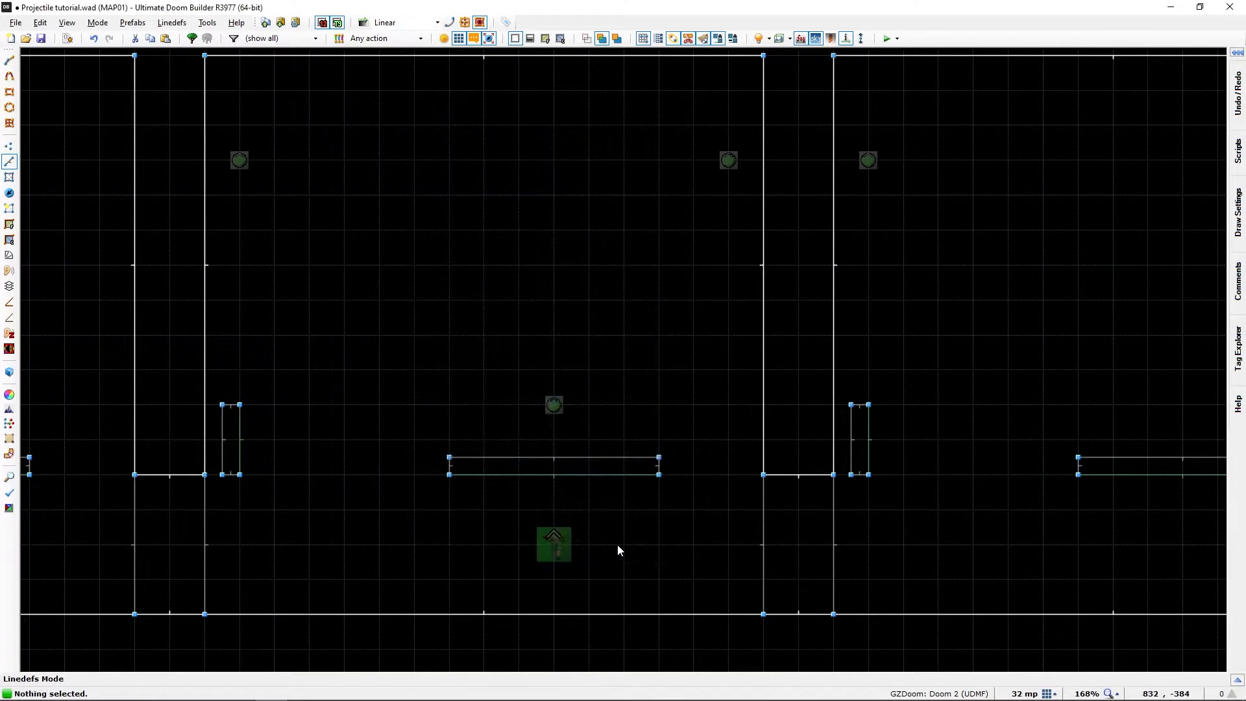
Try moving the player start below the fourth room's strip, and undo back through the third room's map spot tag change.
scroll(699, 502, "down", 3)
scroll(706, 501, "up", 1)
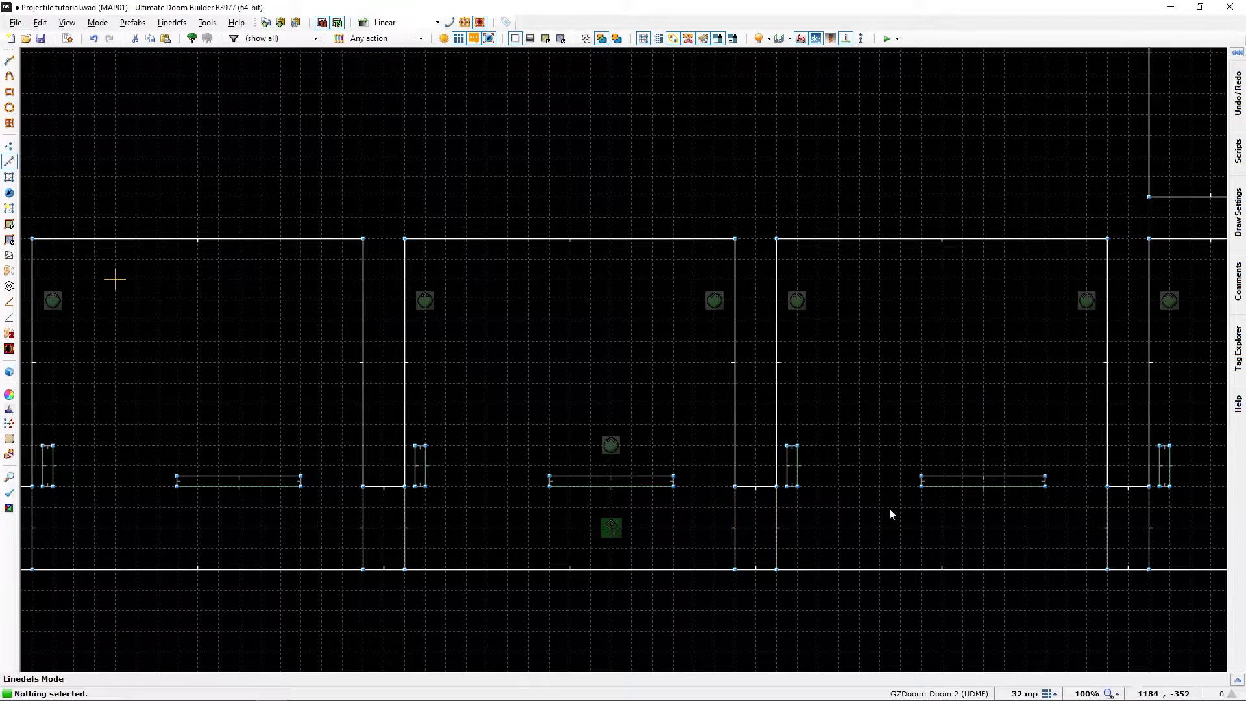
middle_click_drag(904, 508, 424, 497)
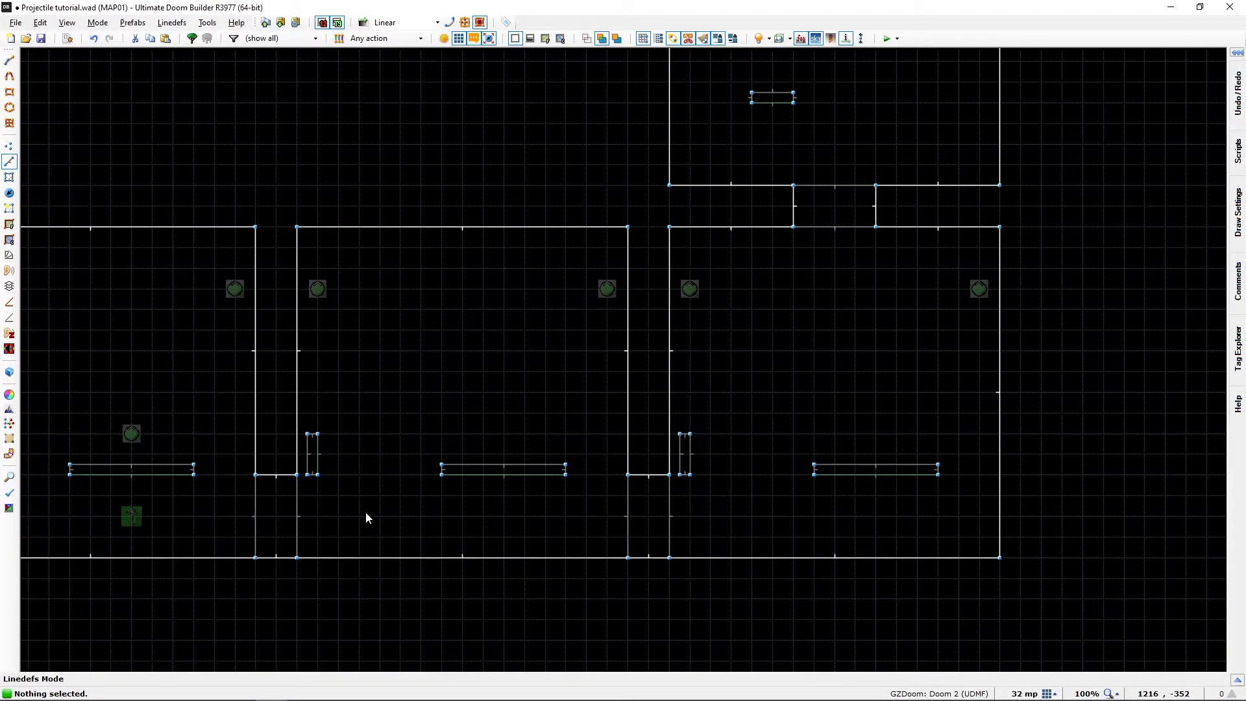
key("t")
left_click(133, 518)
left_click_drag(134, 518, 505, 517)
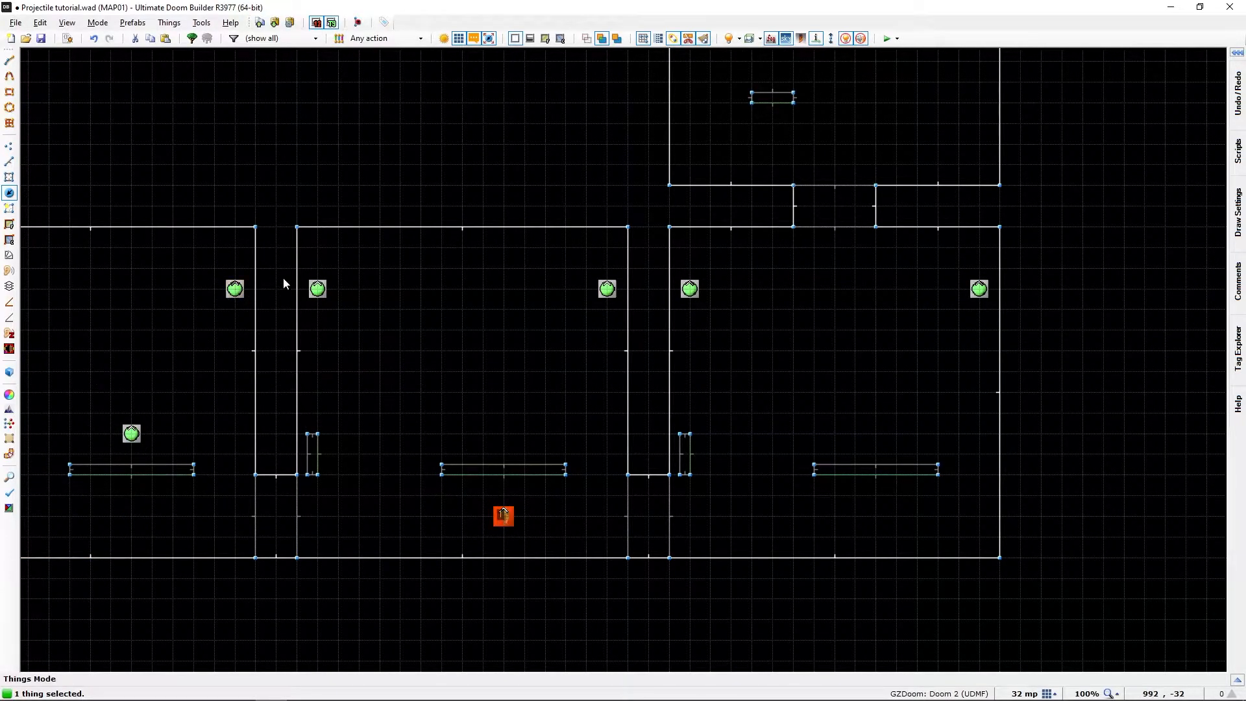
key("ctrl+z")
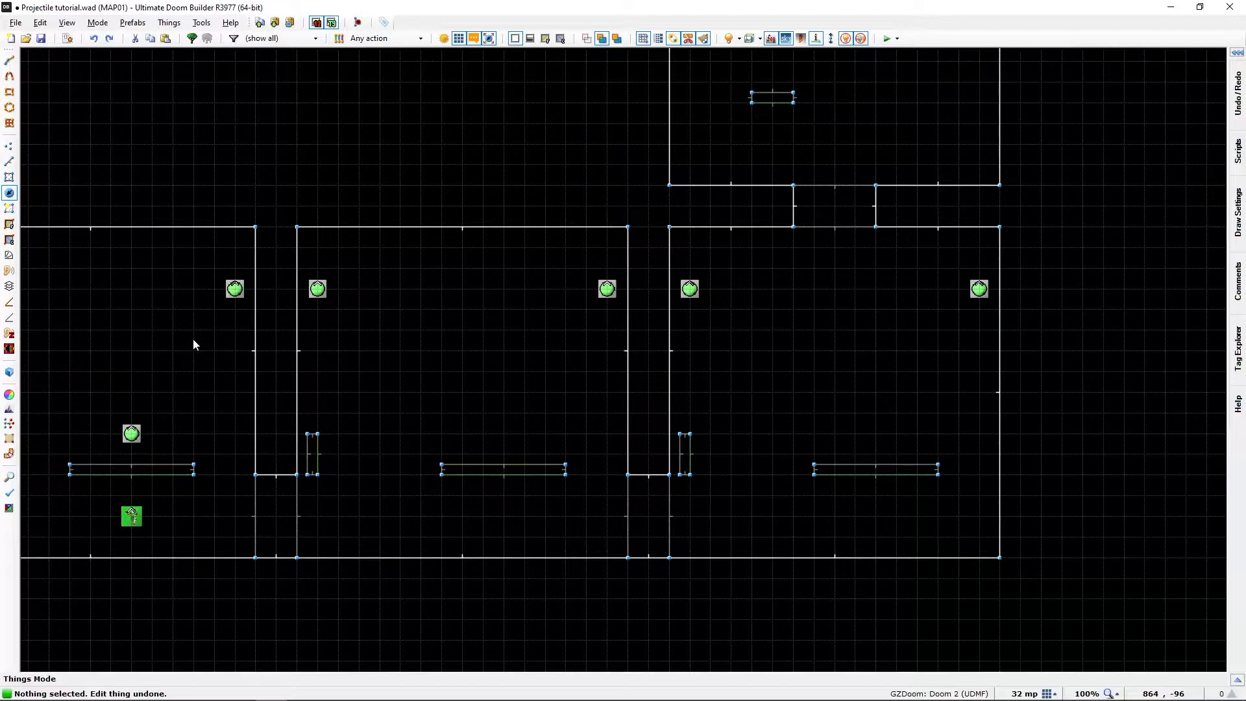
Move the player start below the fourth room's strip and review that strip linedef's Spawn Aimed Projectile parameters.
left_click_drag(131, 524, 502, 524)
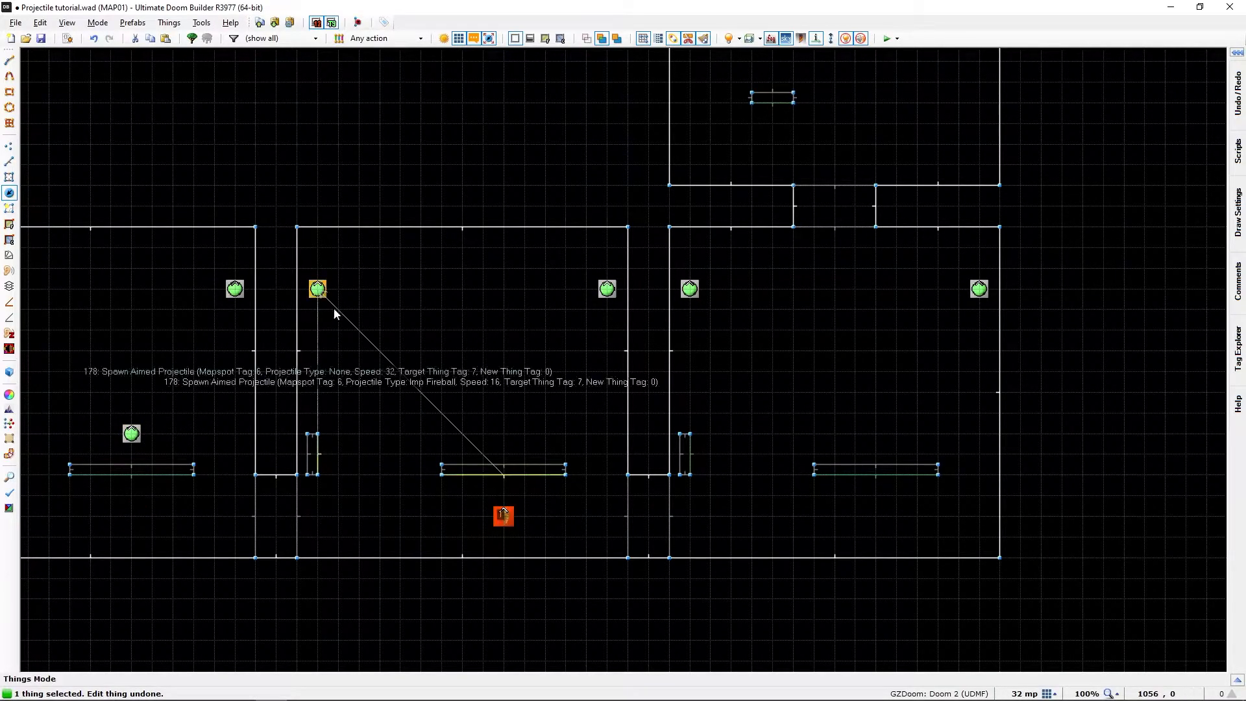
key("l")
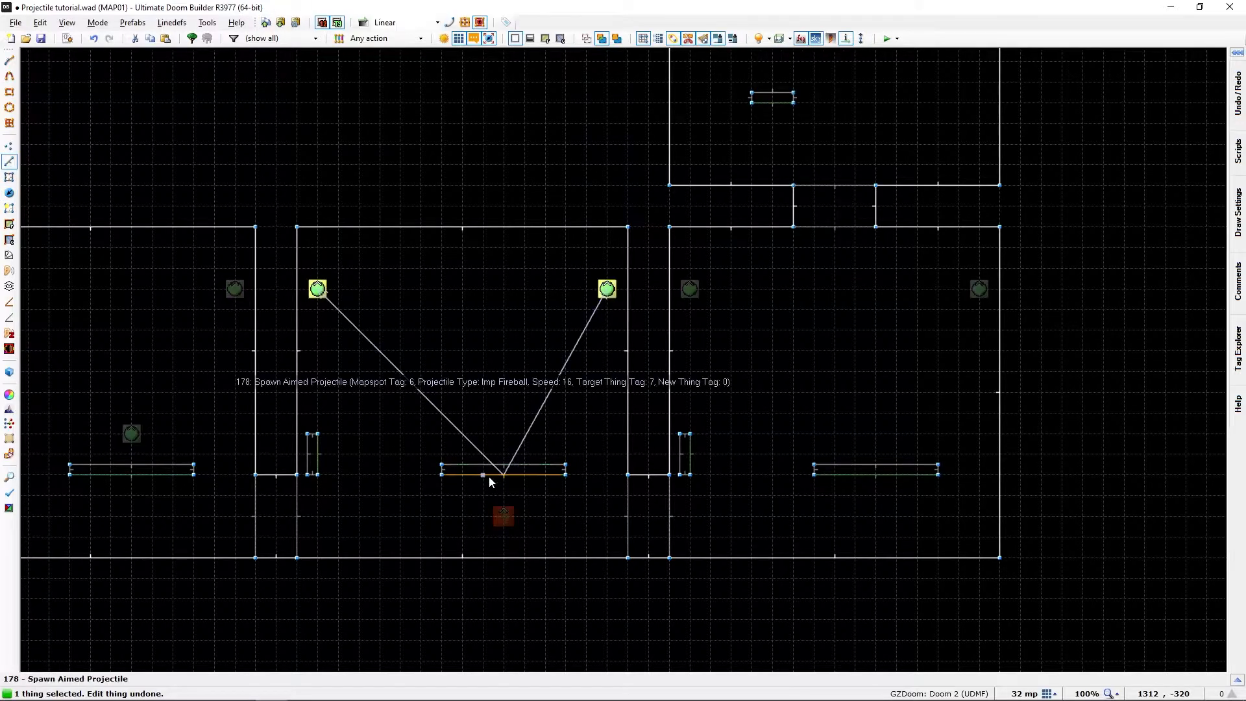
left_click(488, 478)
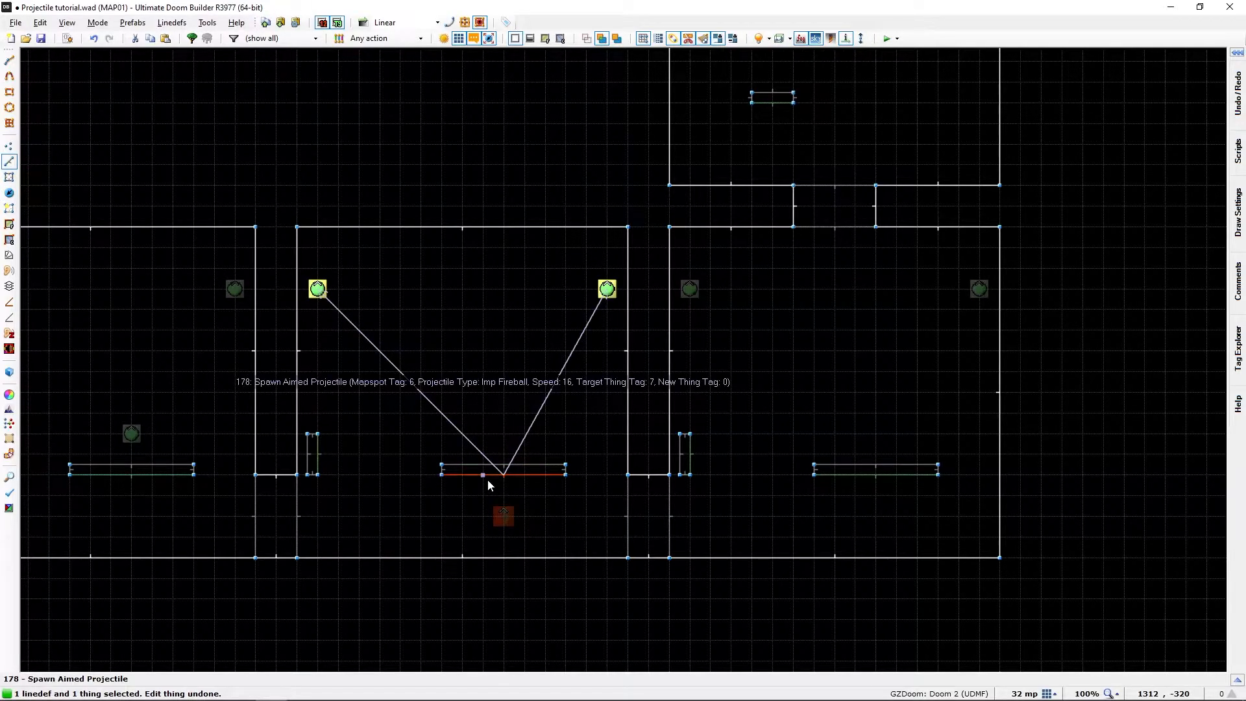
right_click(488, 478)
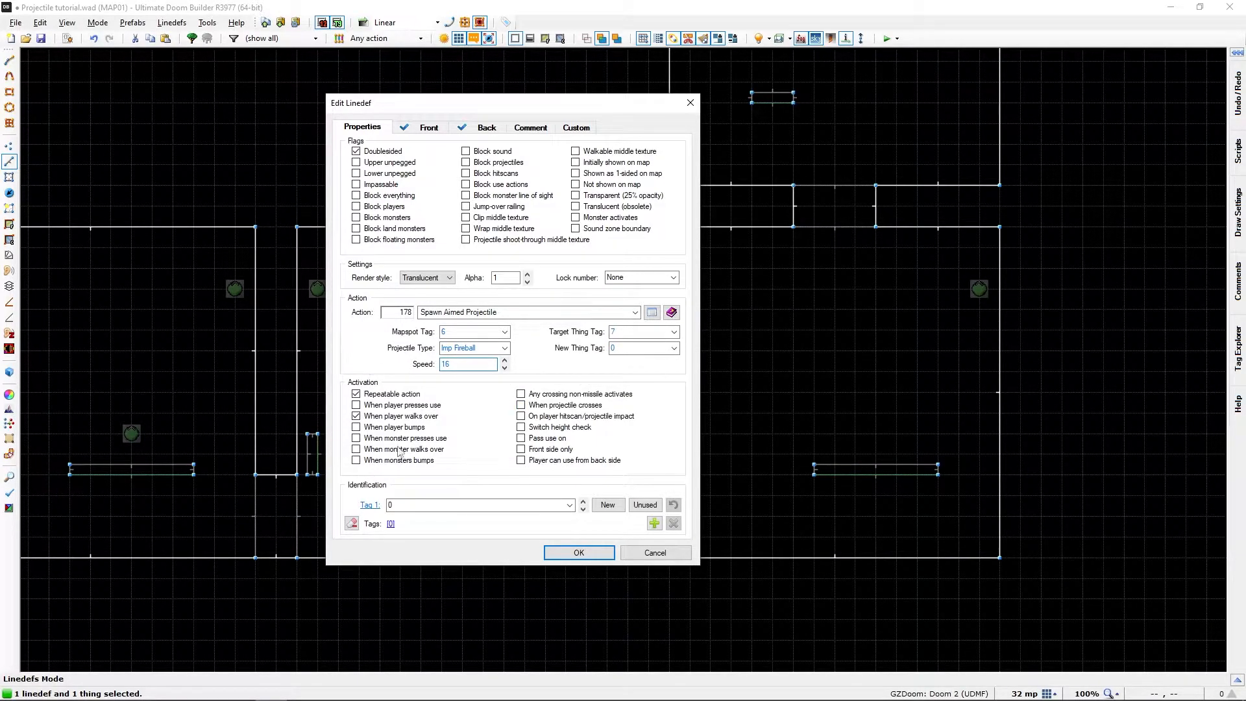
left_click(605, 555)
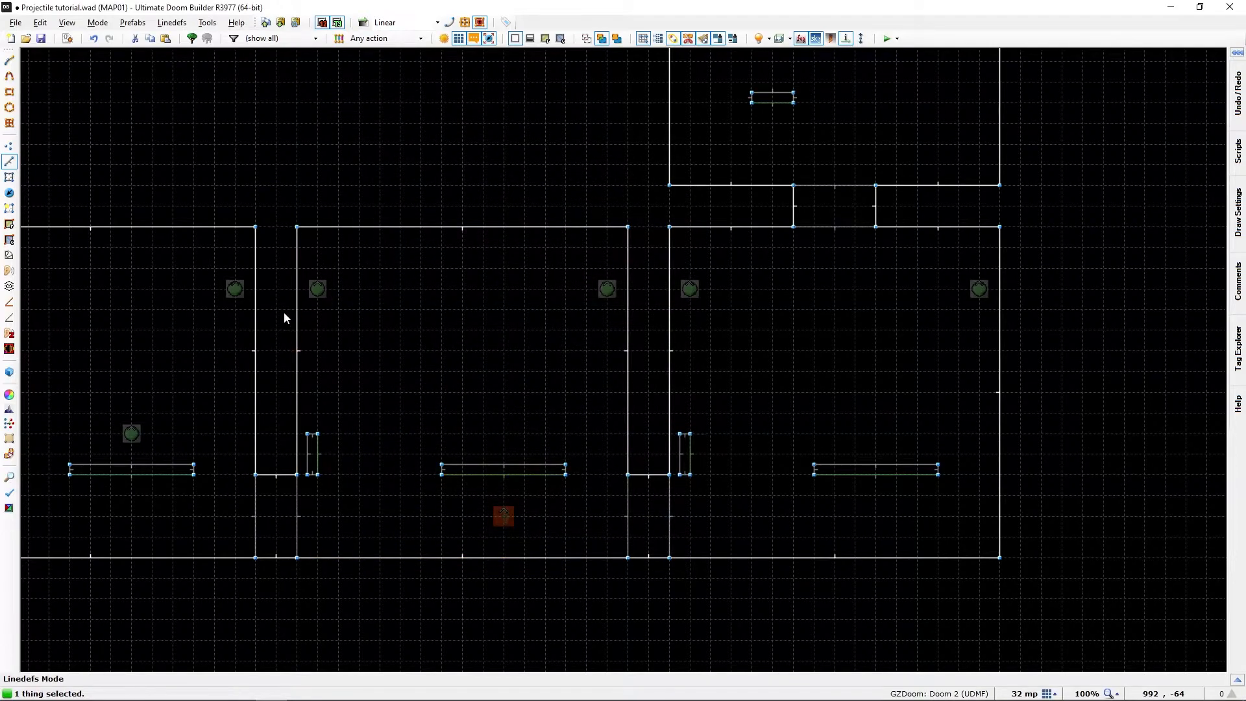
Clear the player start's selection and check the tag of the fourth room's upper-left map spot, leaving its properties as they are.
key("t")
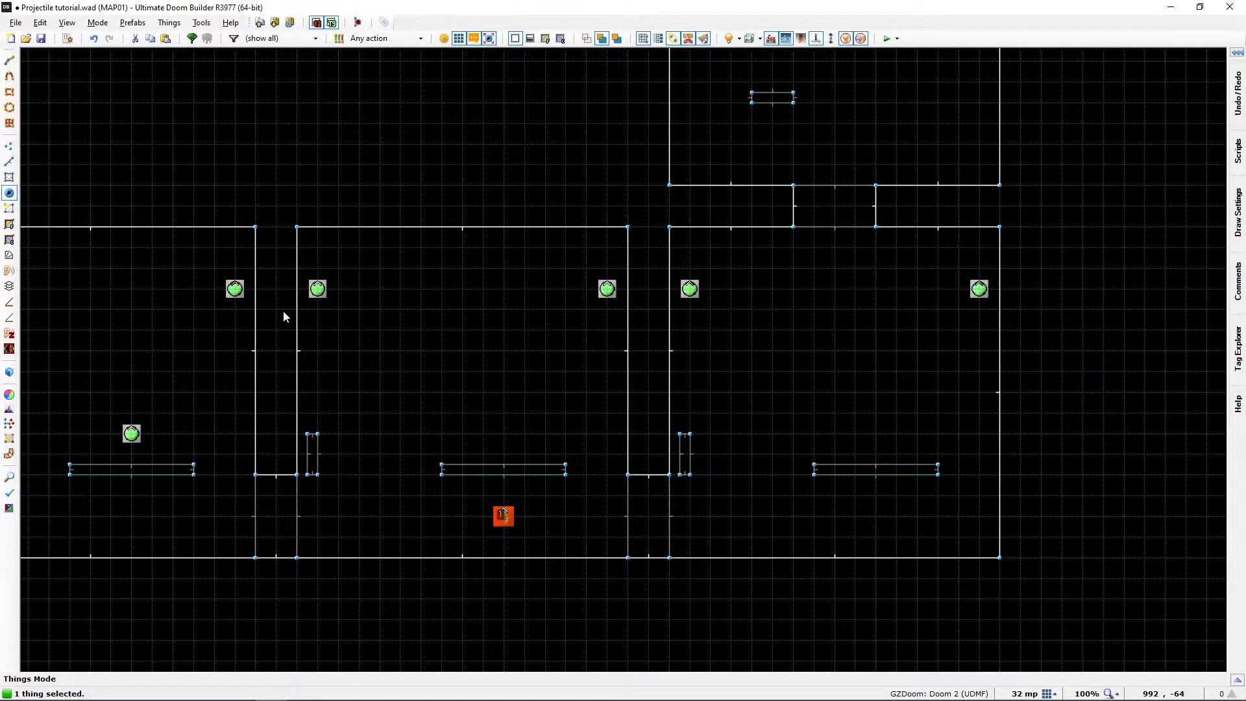
double_click(313, 296)
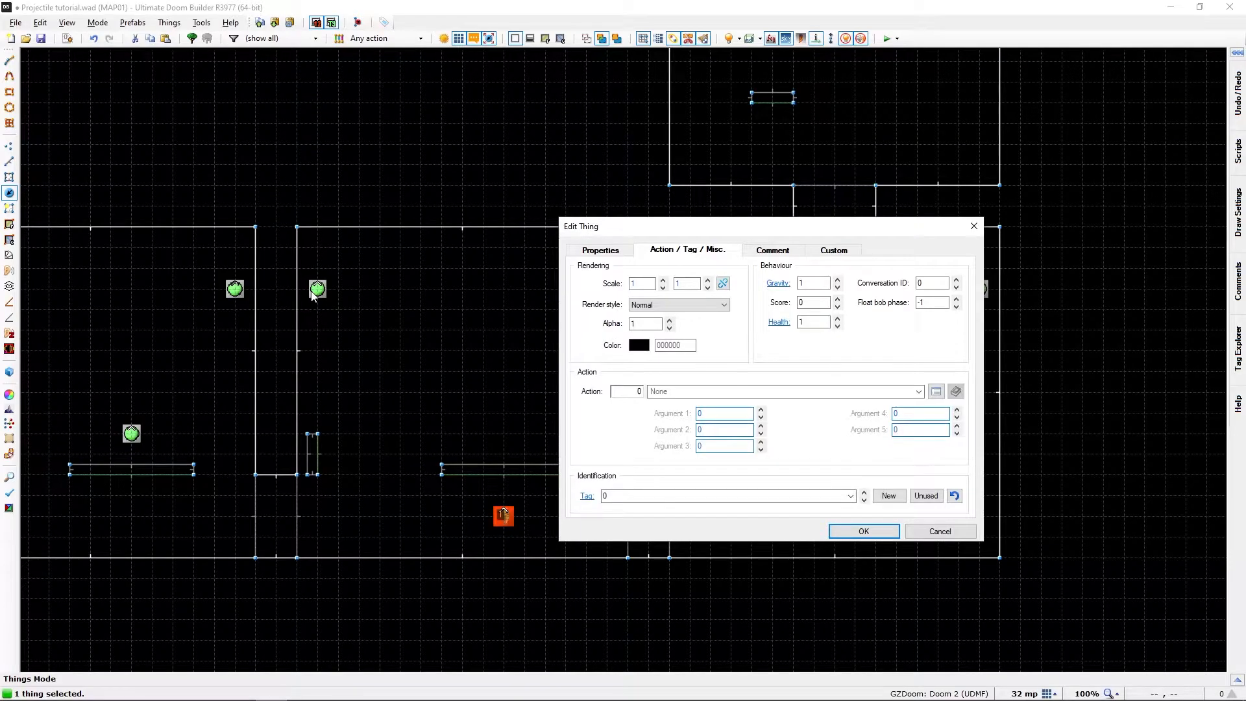
key("Escape")
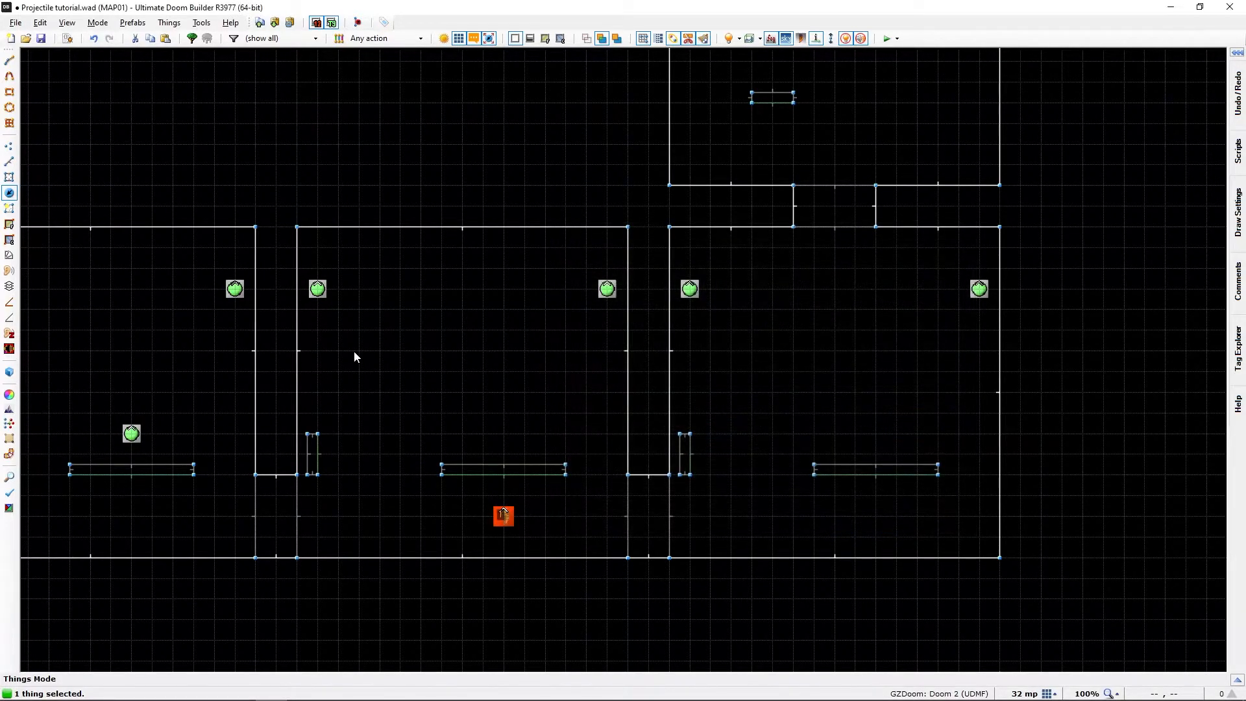
key("c")
left_click(316, 295)
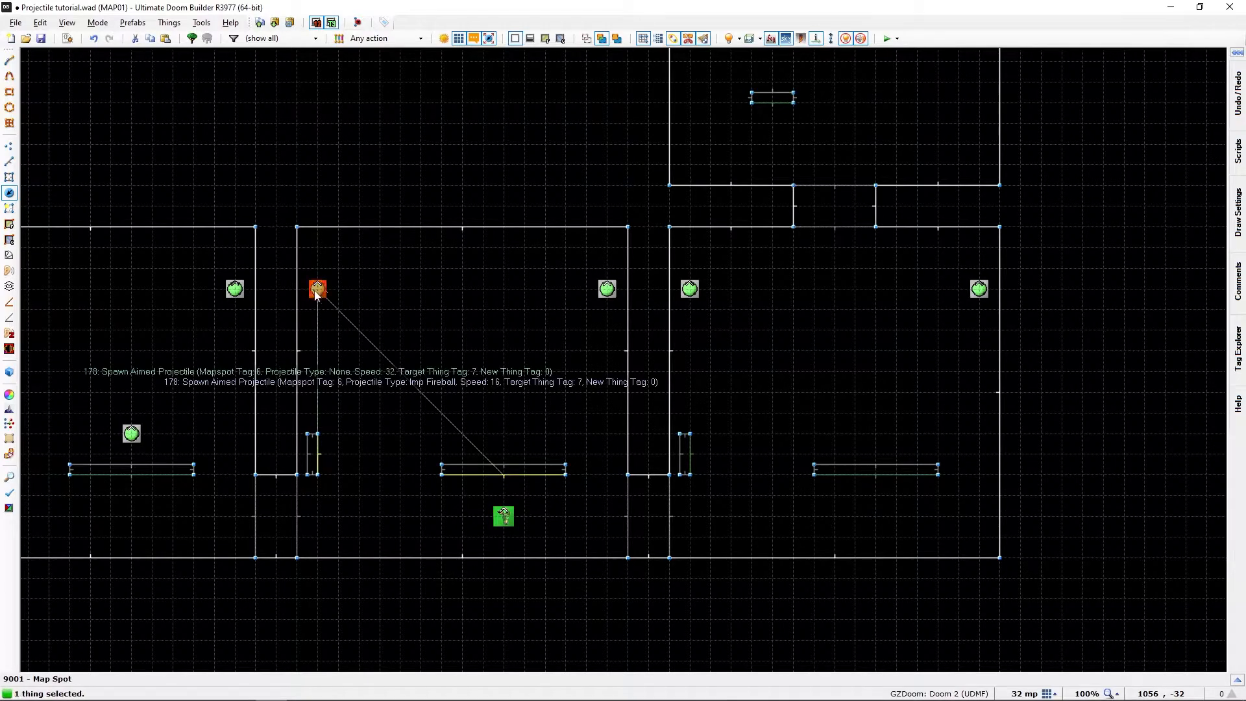
right_click(317, 295)
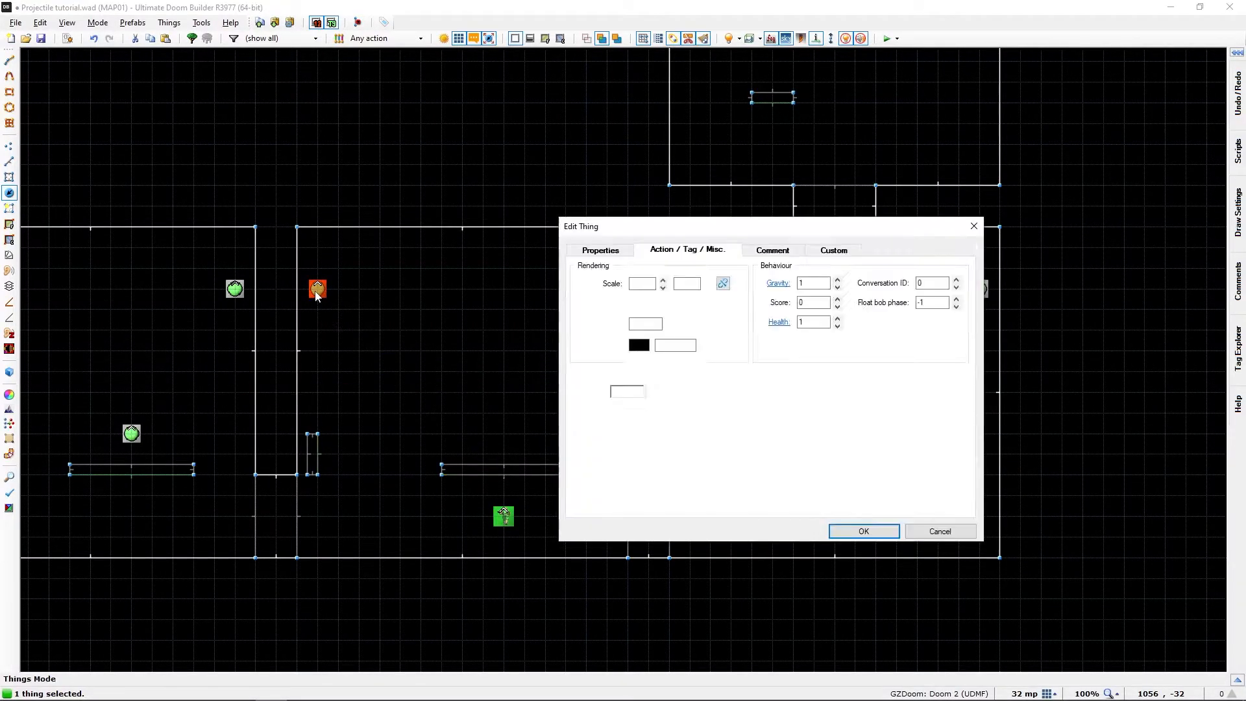
key("Escape")
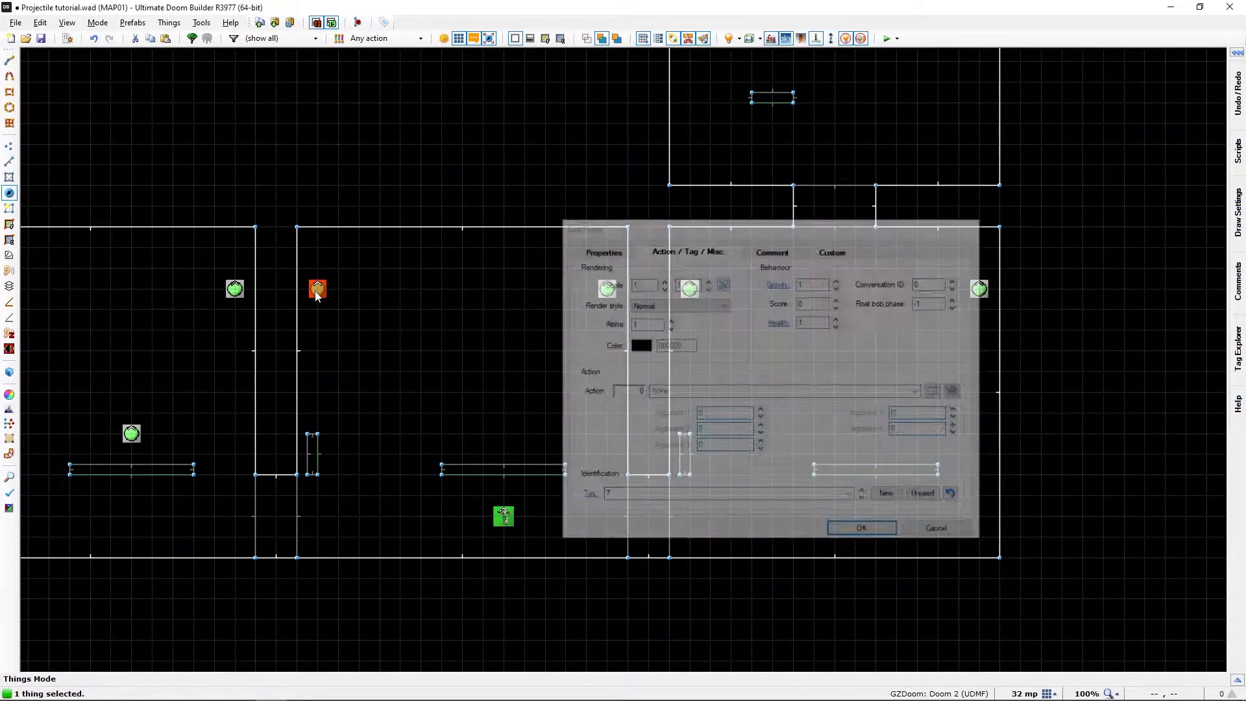
Set the tag of the map spot in the fourth room's upper-right corner to 8.
left_click(605, 292)
right_click(605, 292)
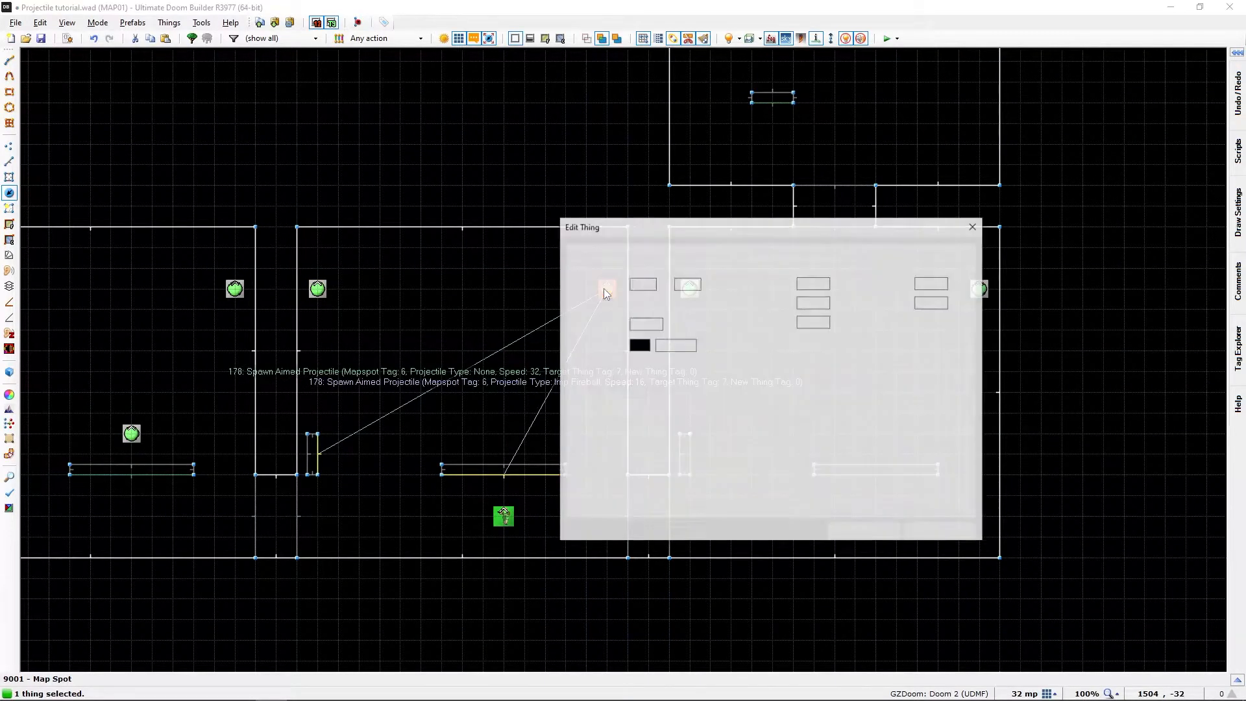
left_click(610, 495)
type("8")
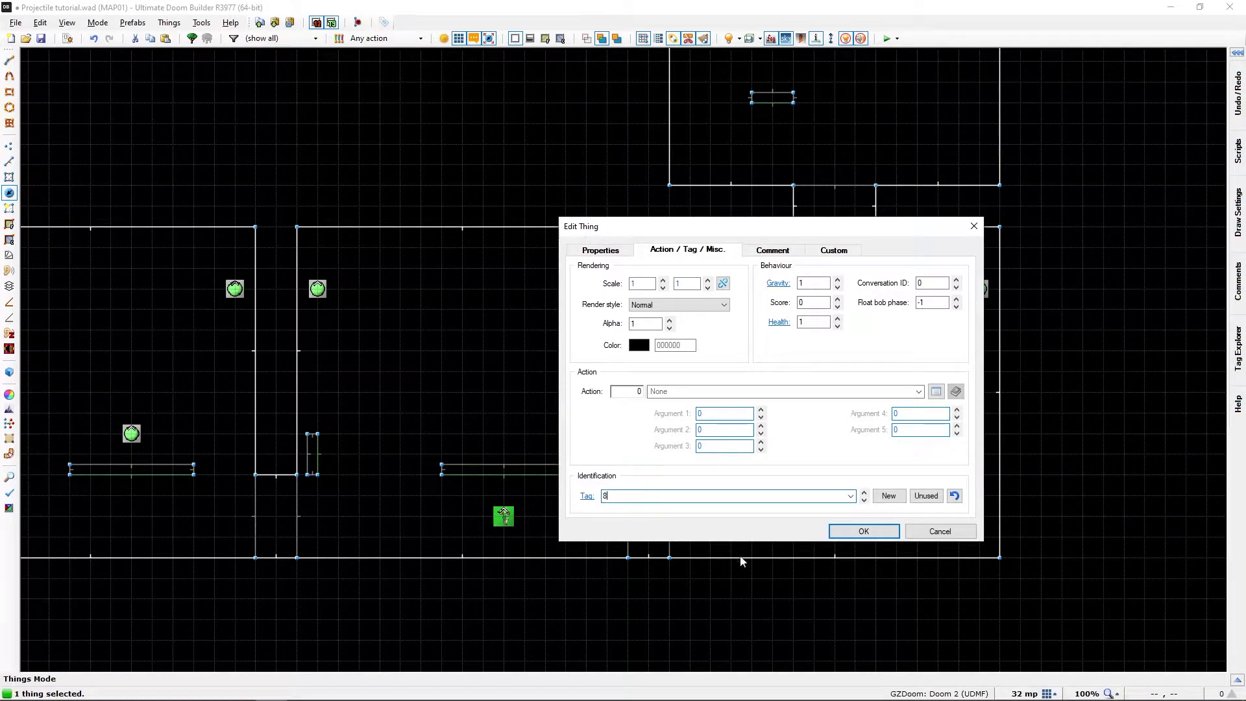
left_click(855, 533)
left_click(476, 491)
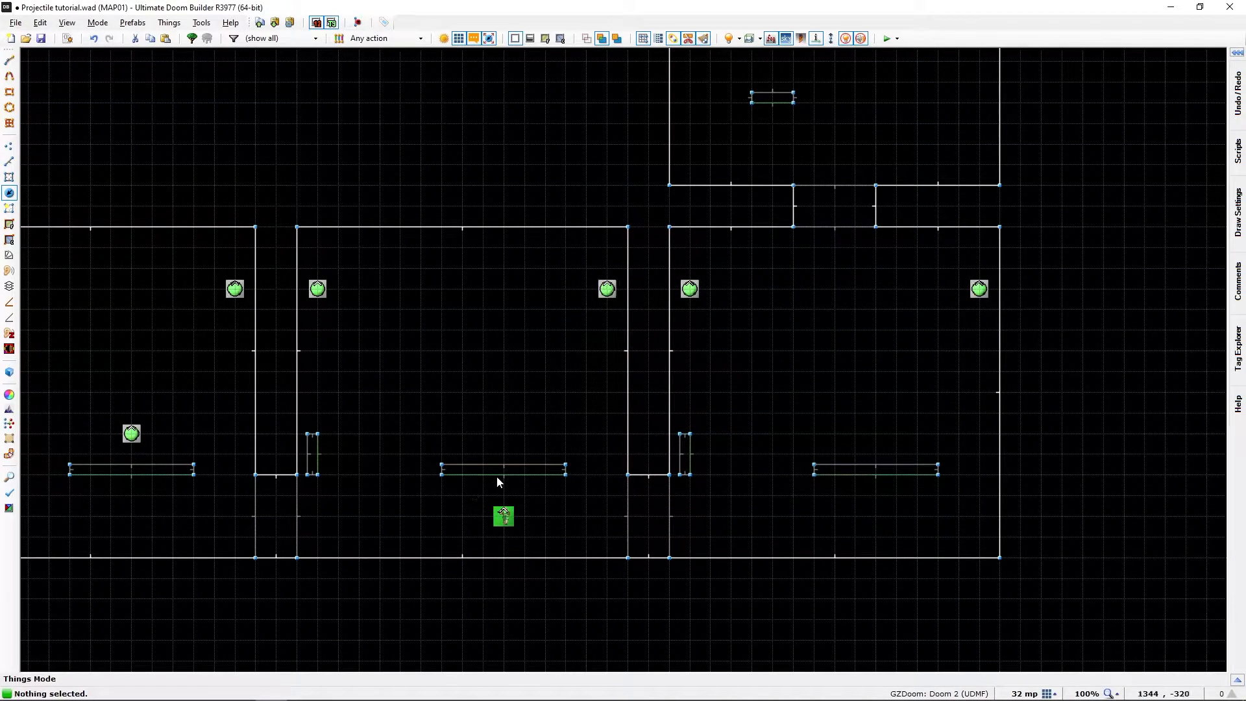
Review the mapspot and target thing tags of the fourth room's strip linedef and cancel without changing them.
key("l")
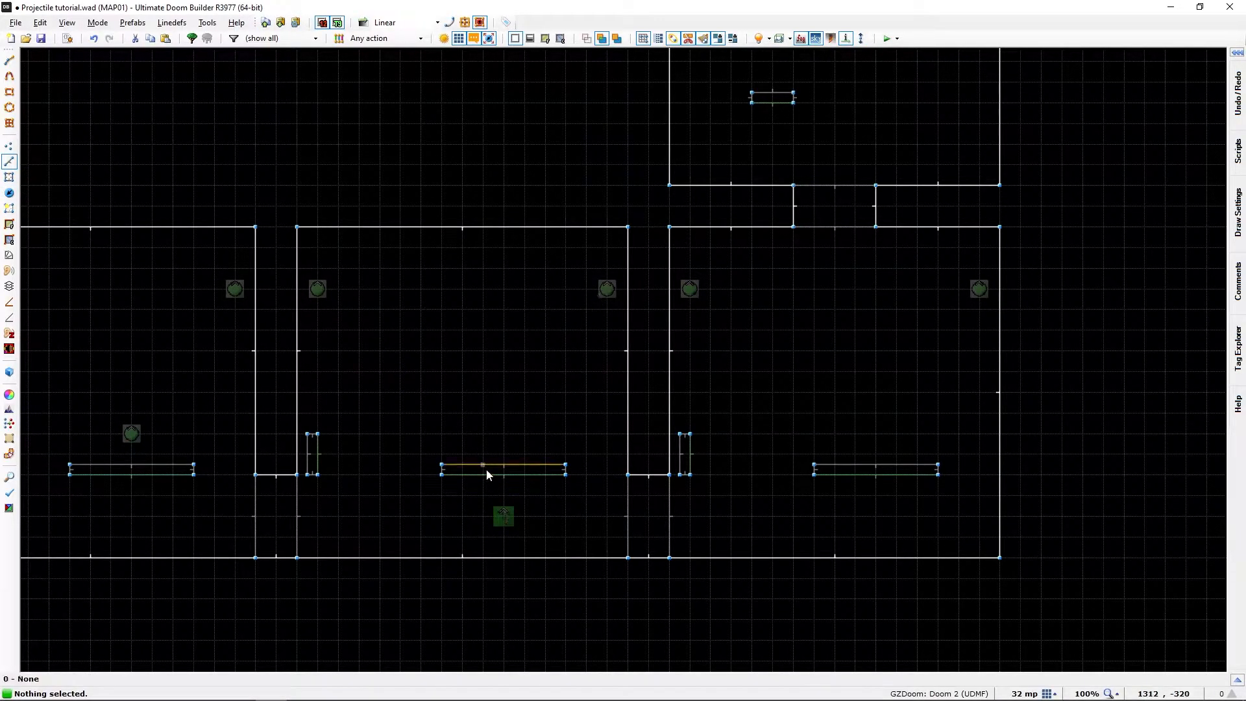
left_click(488, 475)
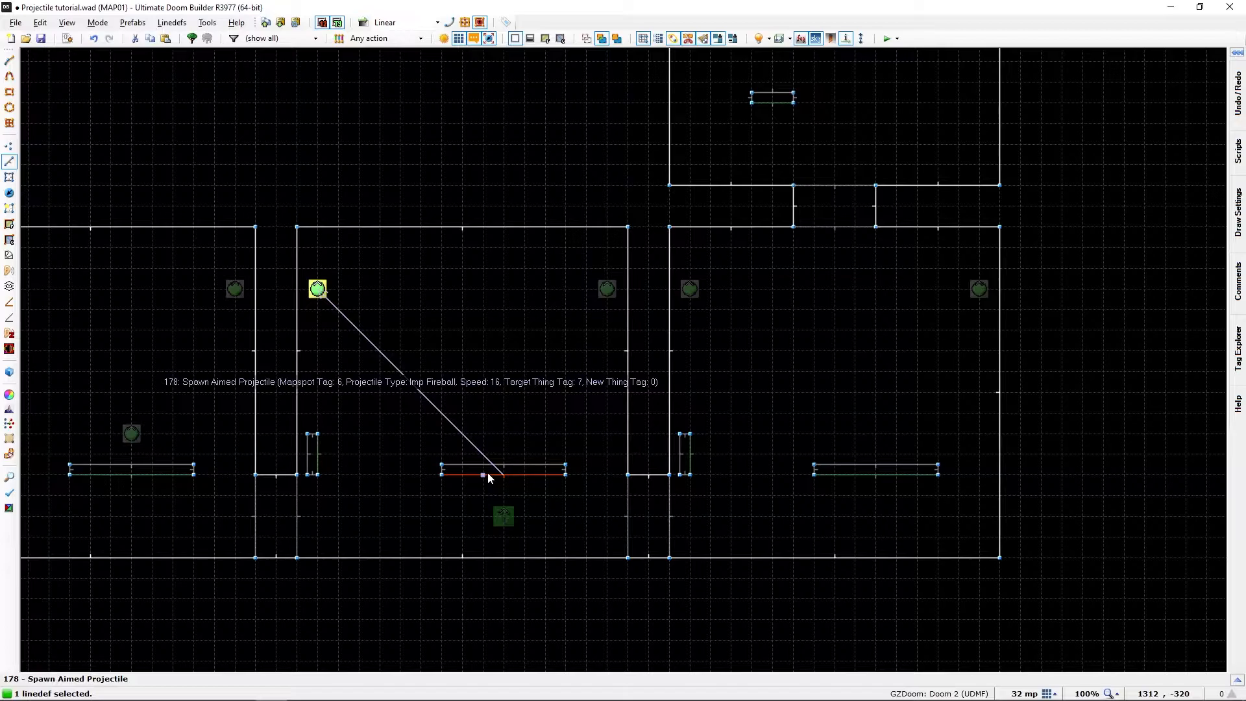
right_click(488, 474)
double_click(631, 329)
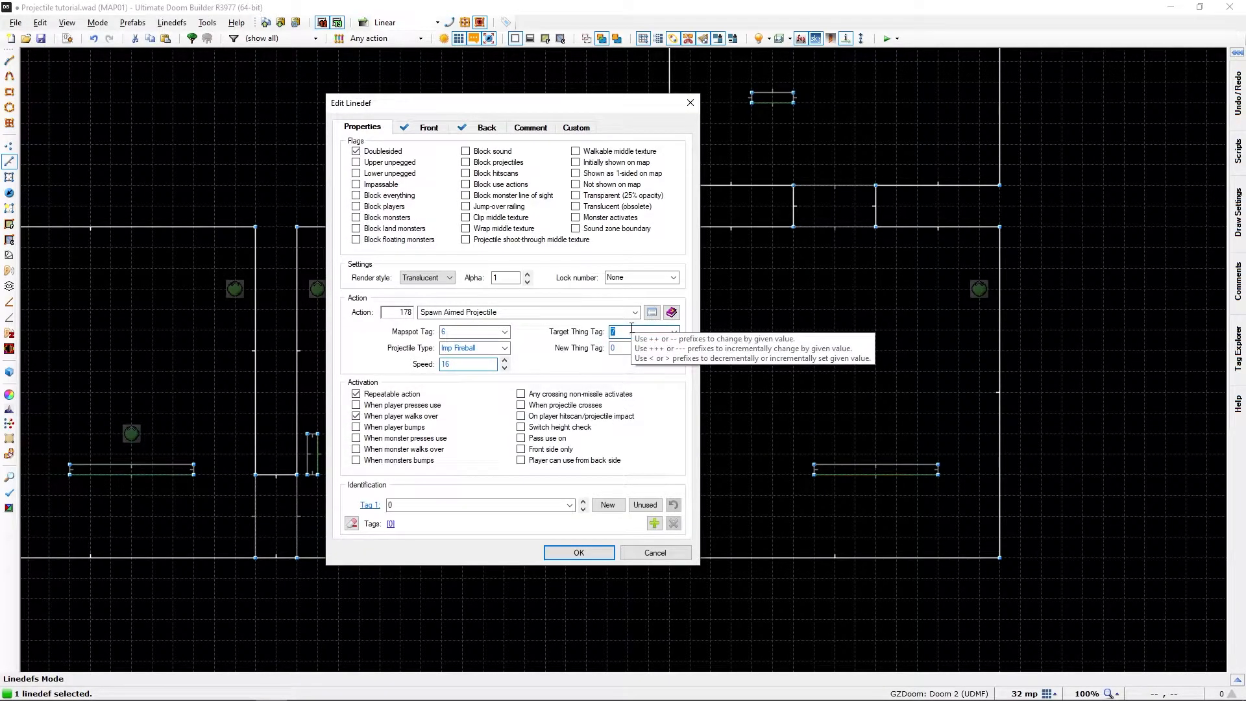
left_click(653, 554)
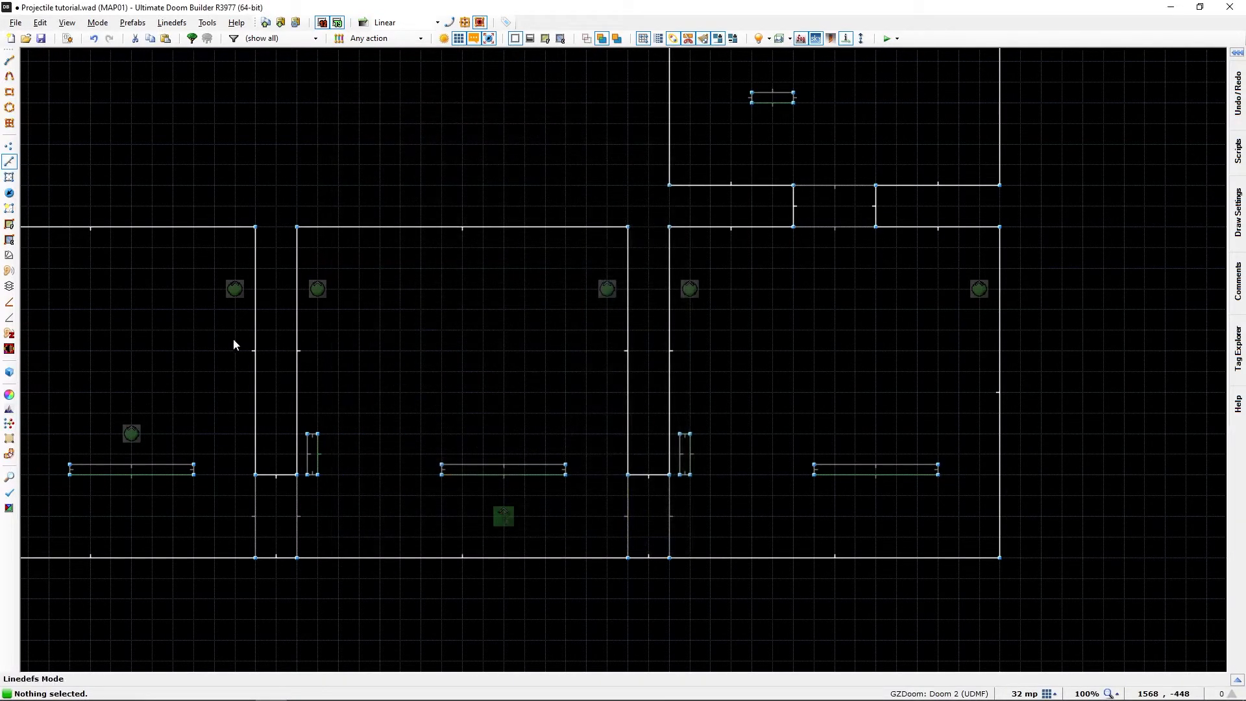
Set the tag of the map spot in the fourth room's upper-left corner to 6 and clear its selection.
key("t")
left_click(314, 287)
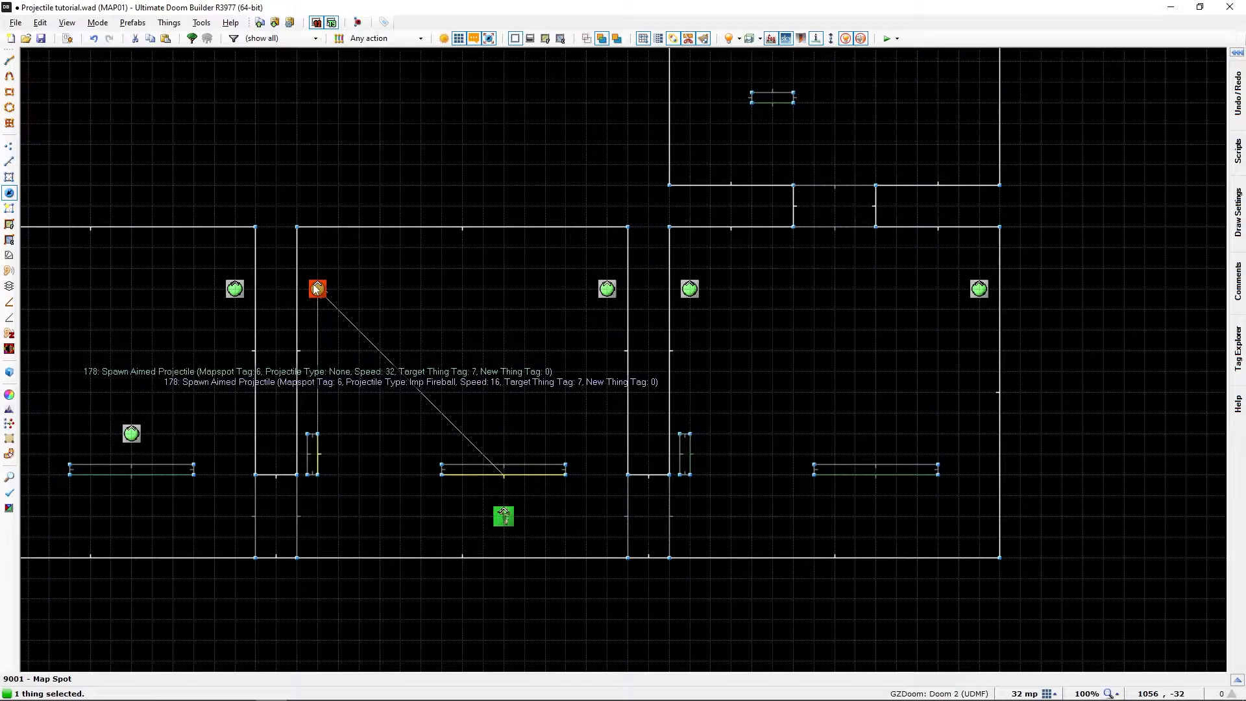
right_click(315, 288)
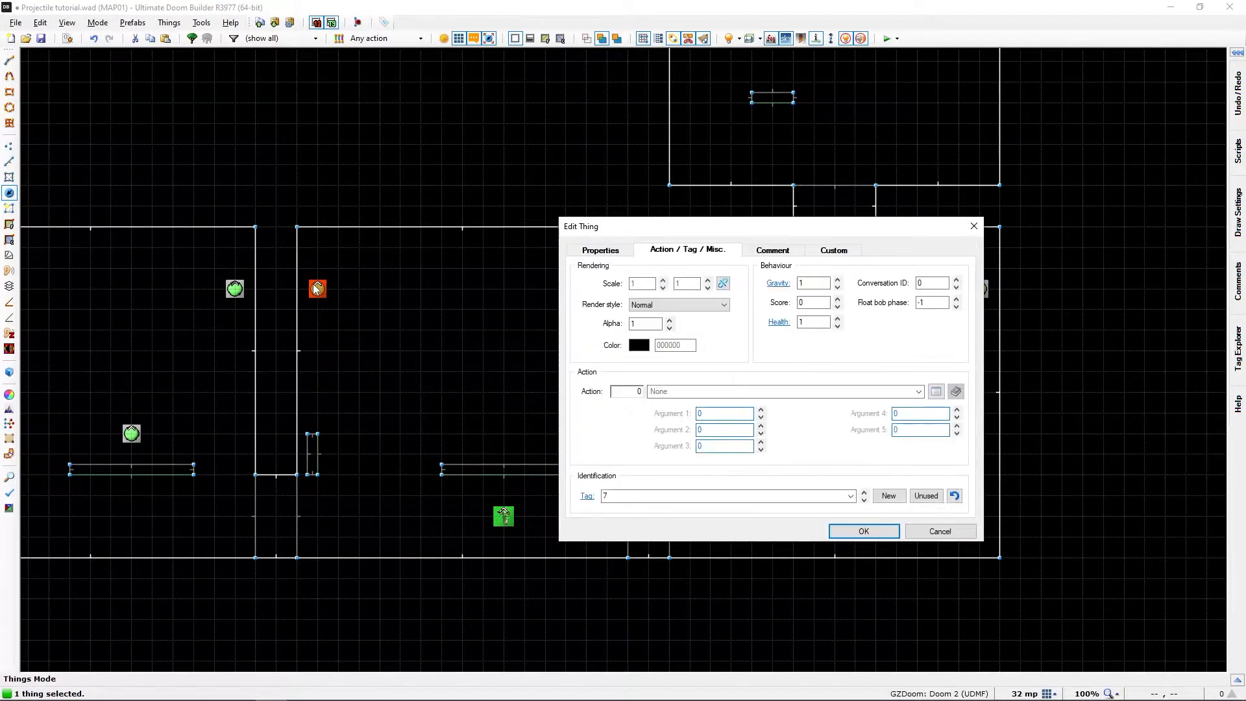
left_click(624, 497)
type("6")
left_click(844, 530)
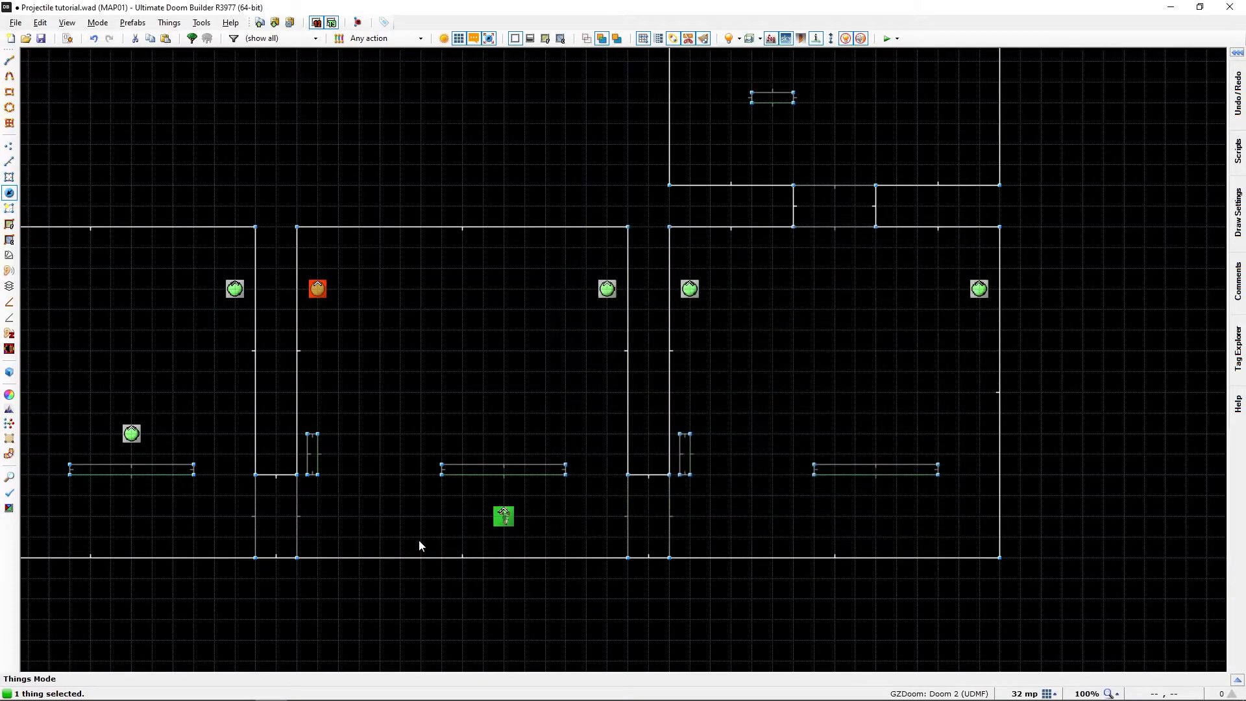
left_click(371, 498)
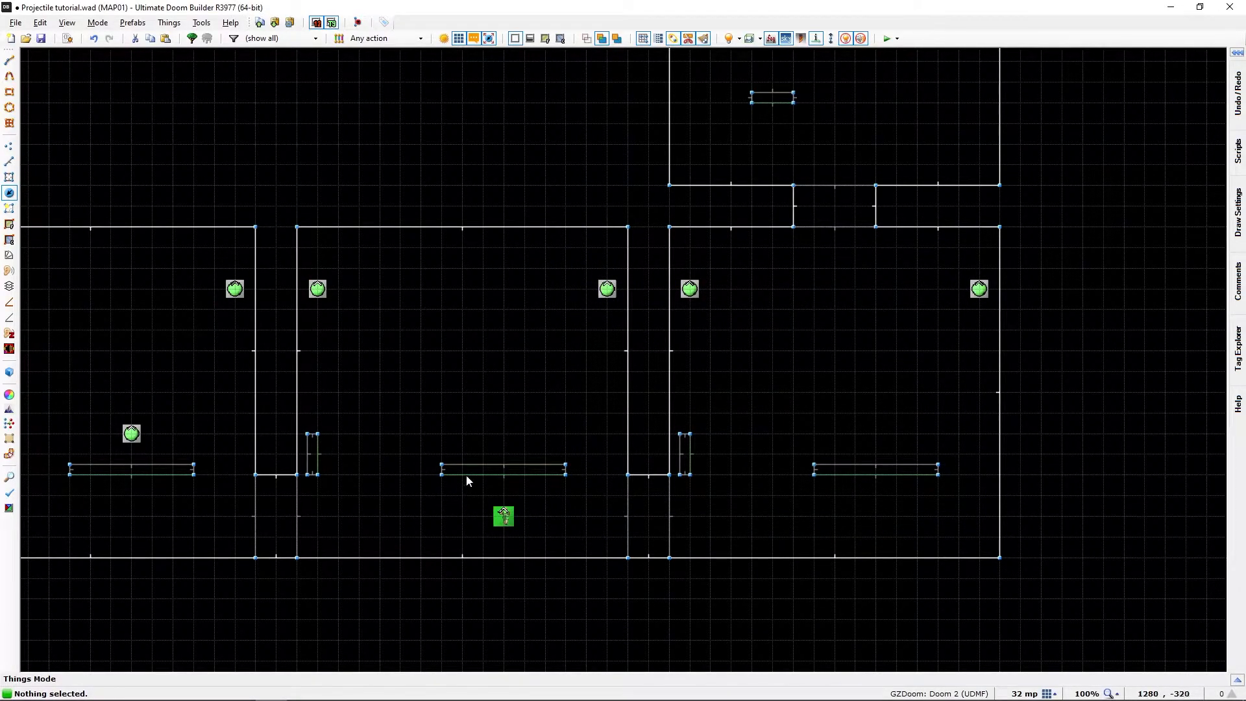
Check the mapspot and target thing tags in the Spawn Aimed Projectile action of the fourth room's strip linedef and accept them.
key("l")
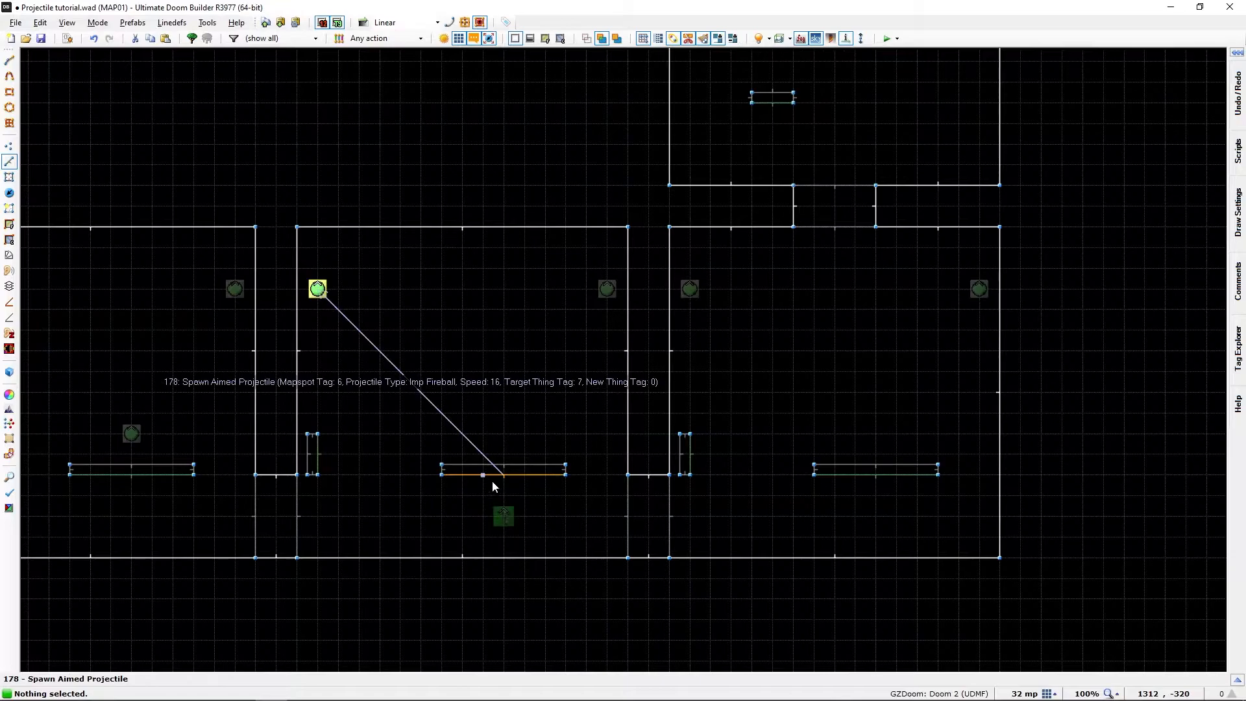
left_click(498, 480)
right_click(497, 477)
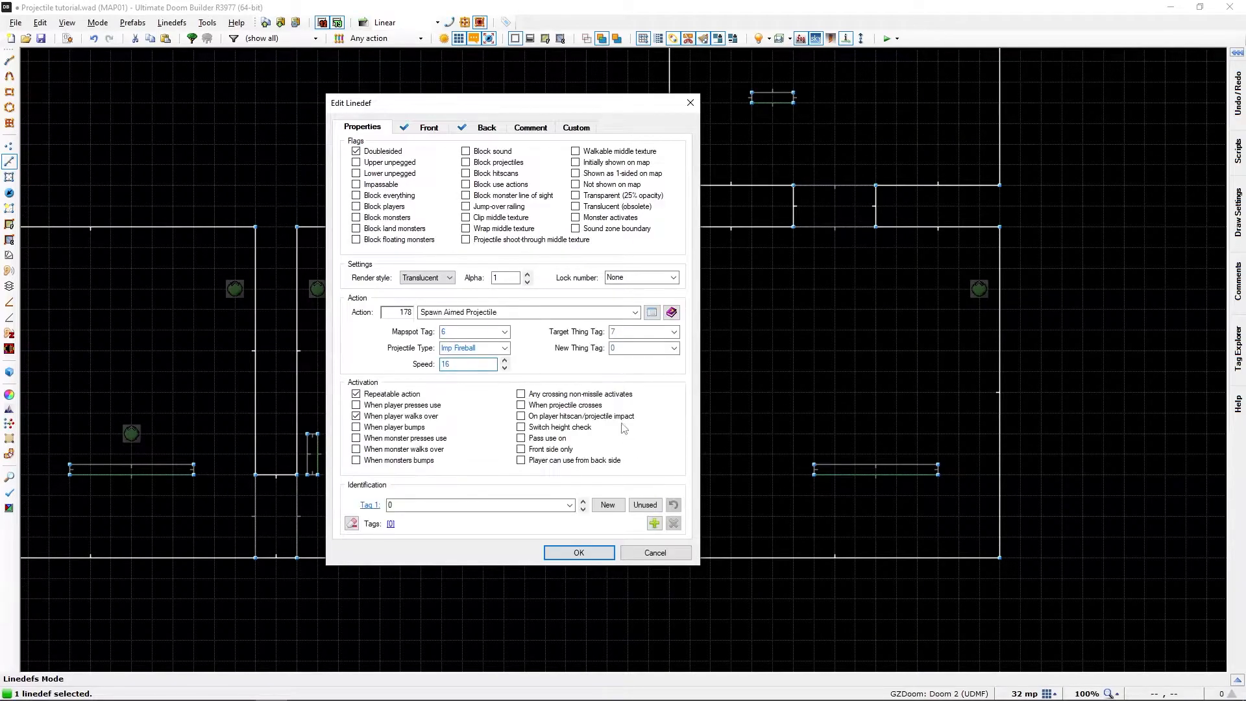
left_click(559, 555)
Set the tag of the map spot in the fourth room's upper-right corner to 7 and check its link to the strip linedef.
key("t")
left_click(603, 292)
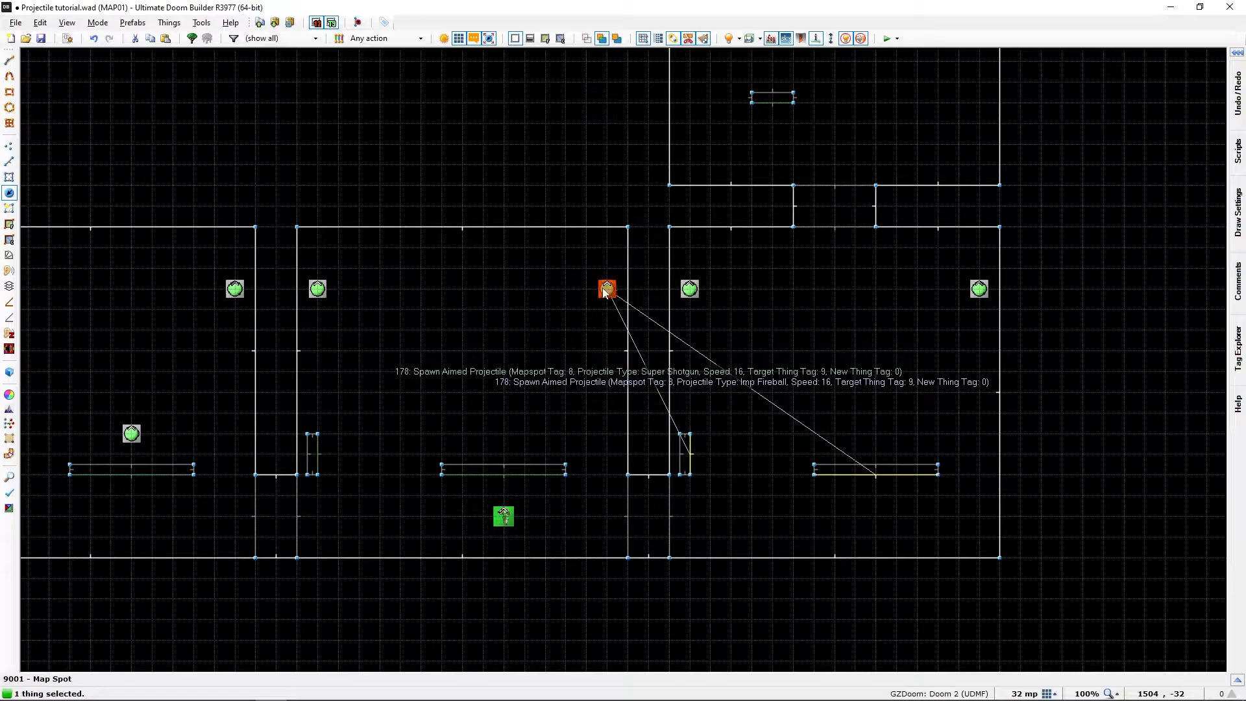
right_click(603, 292)
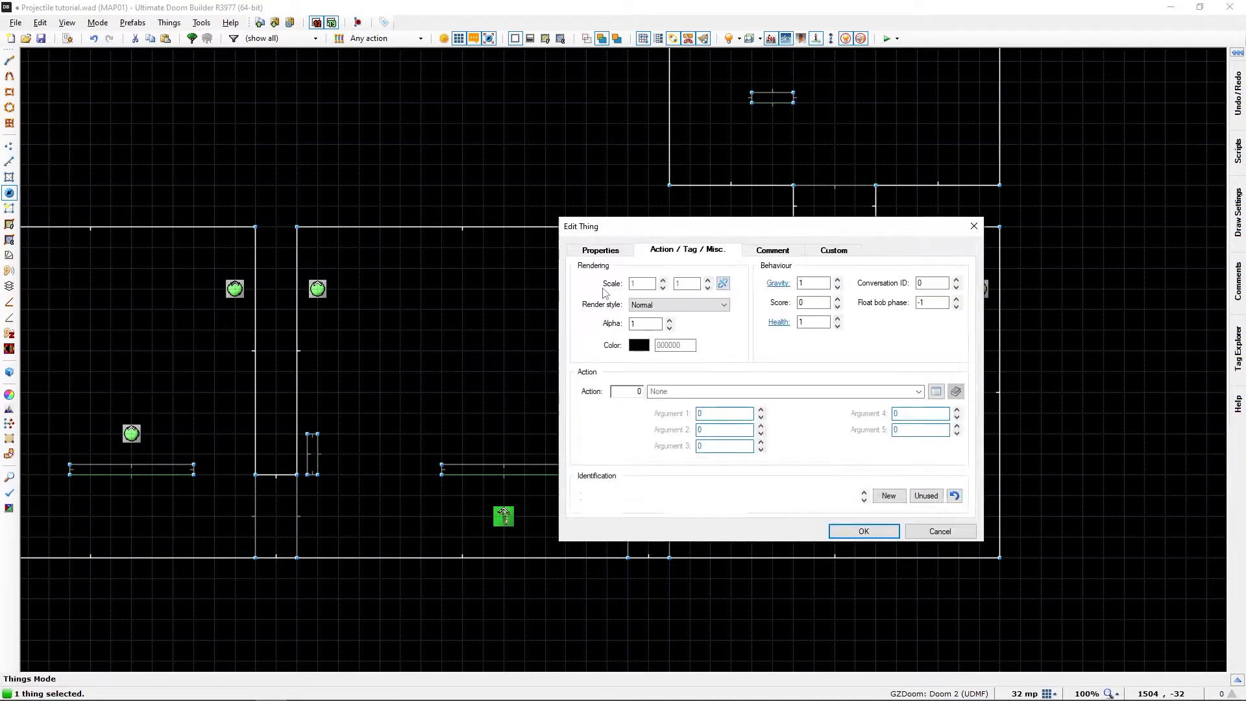
double_click(614, 500)
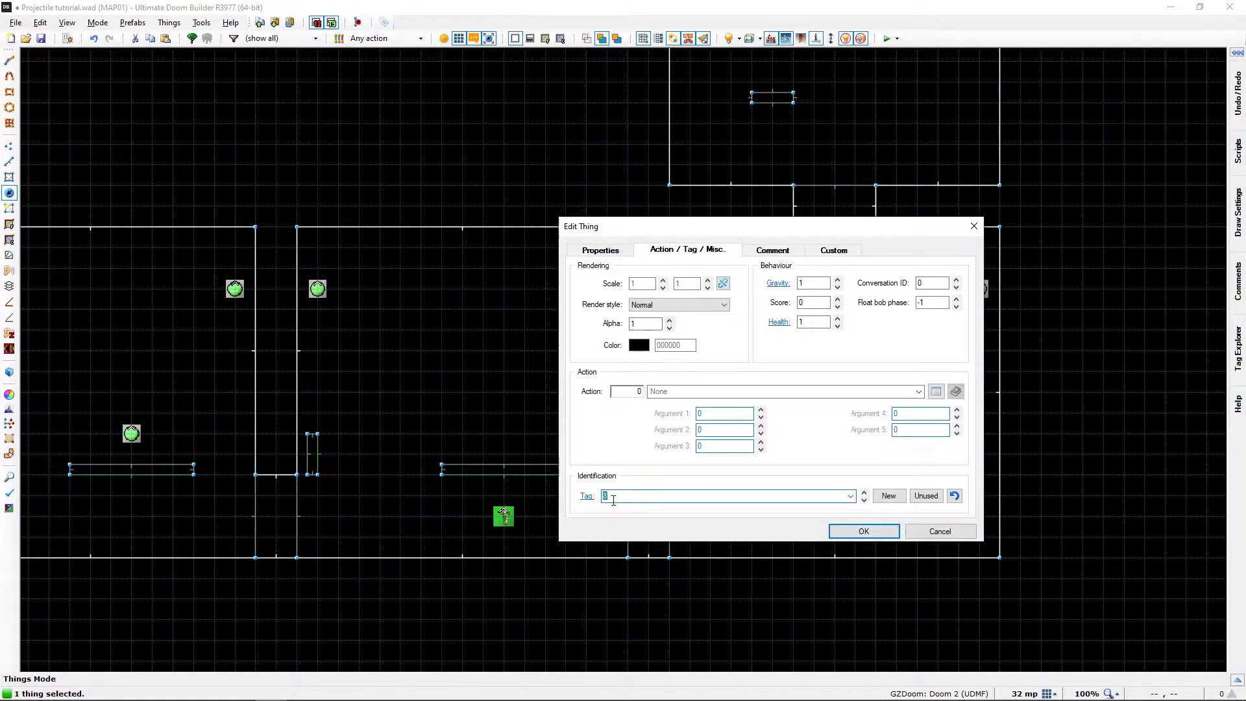
left_click(864, 531)
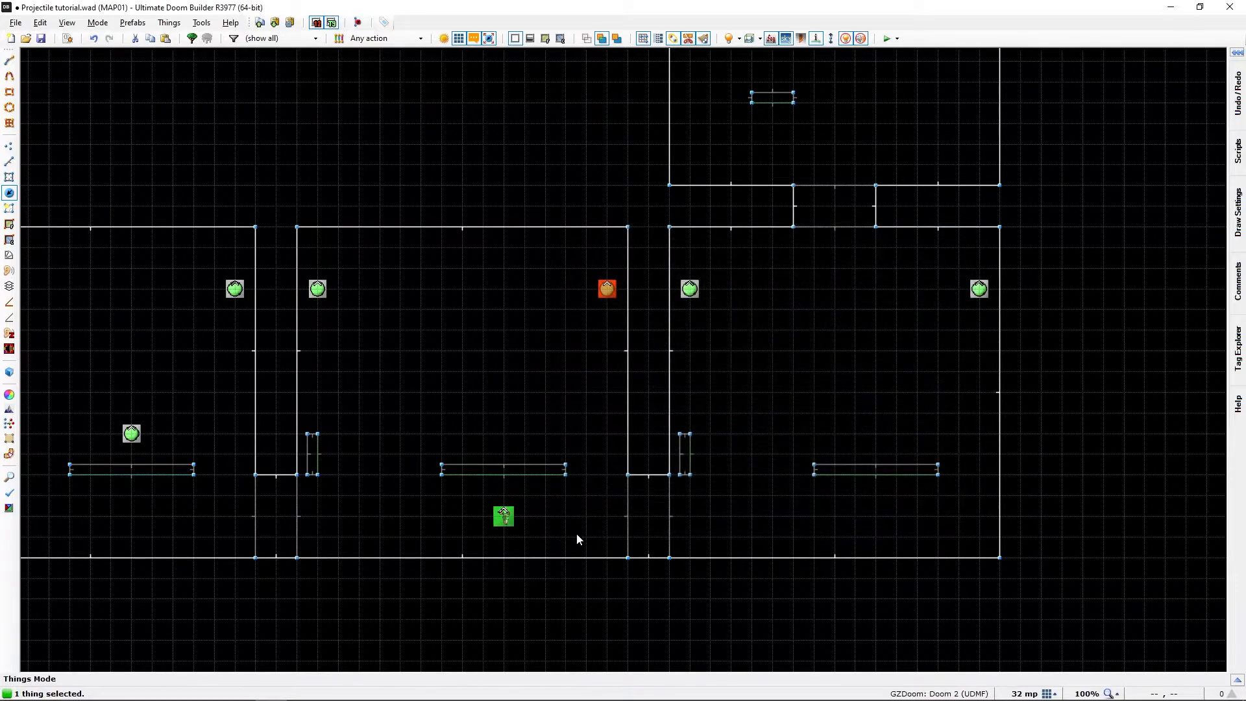
key("l")
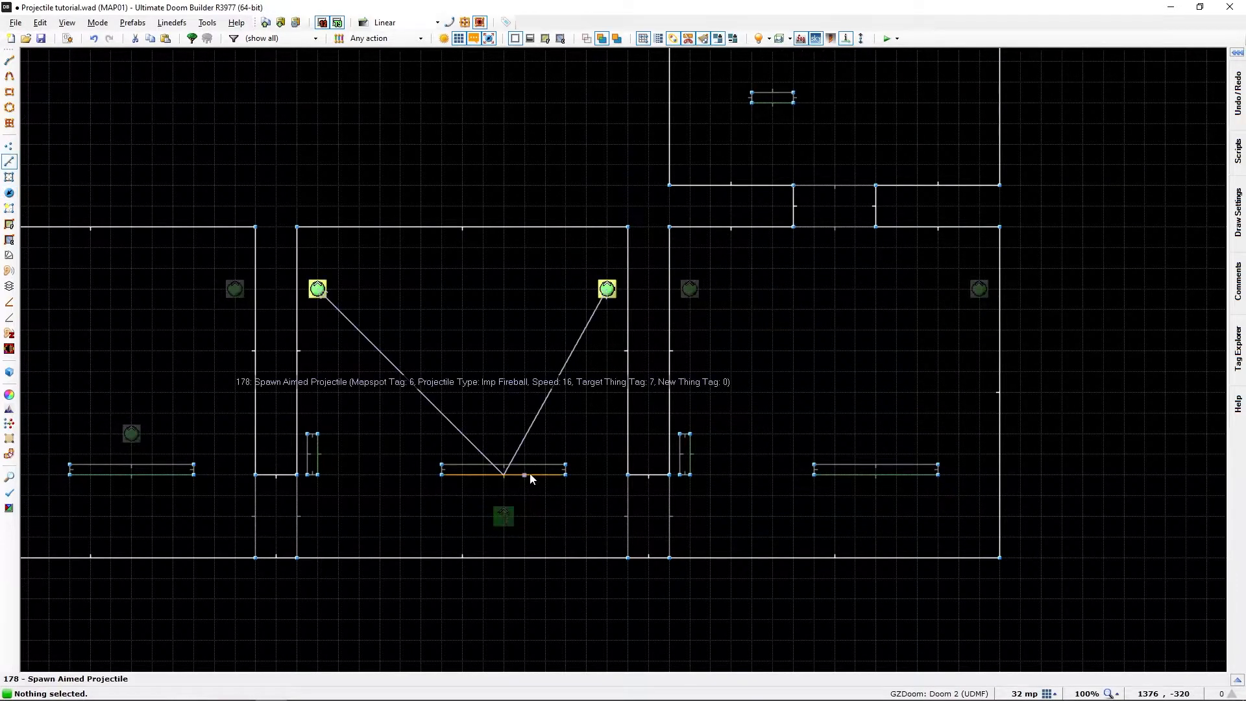
Playtest the fourth room, cross its strip to watch the aimed imp fireballs, and quit the test.
key("F9")
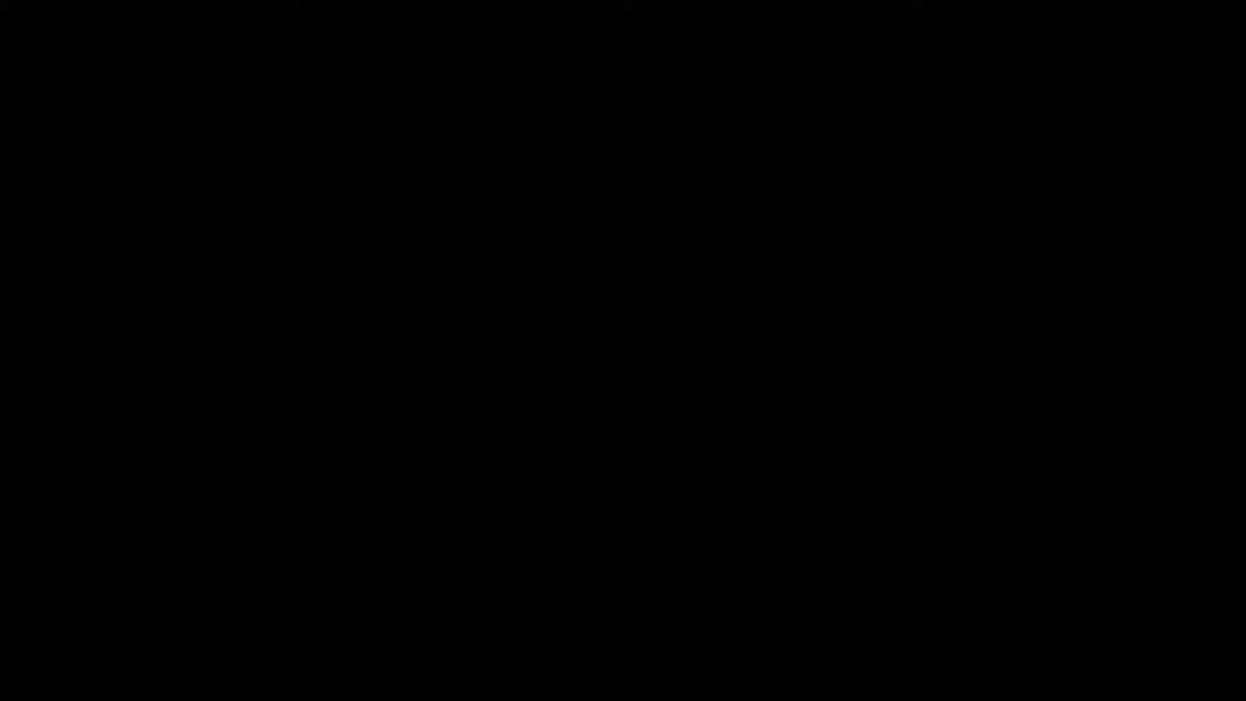
key("s")
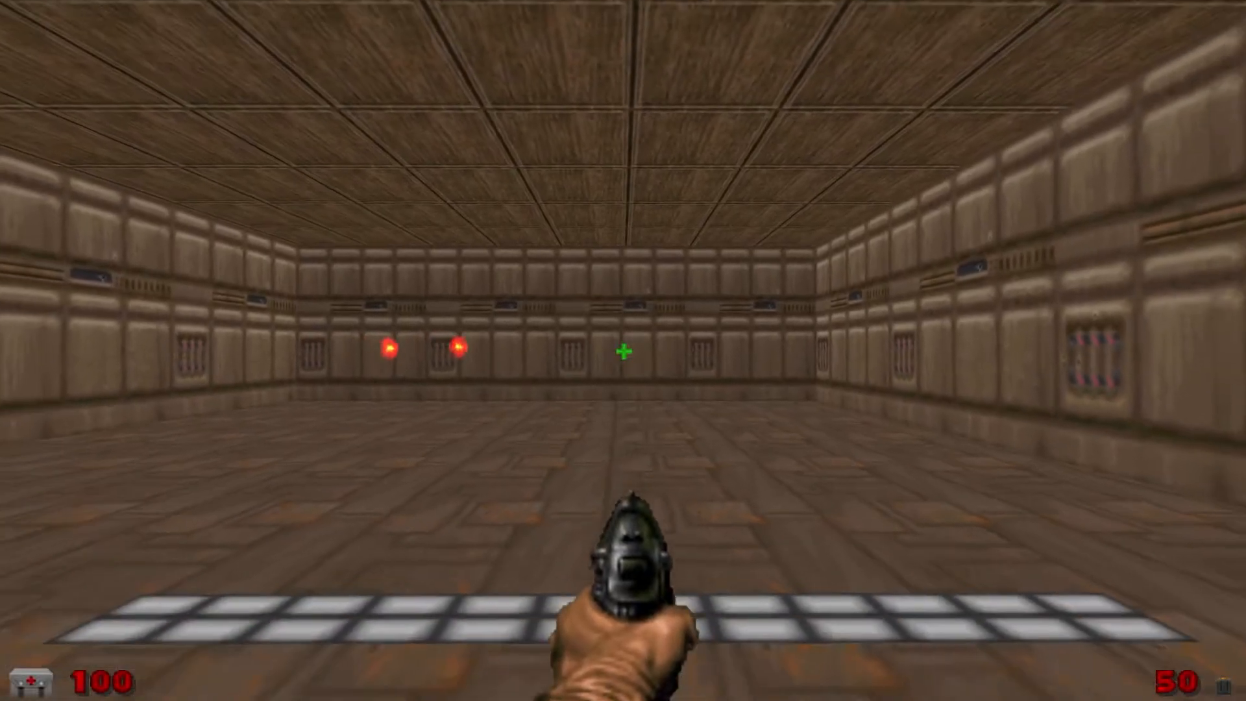
key("a")
key("w")
key("d")
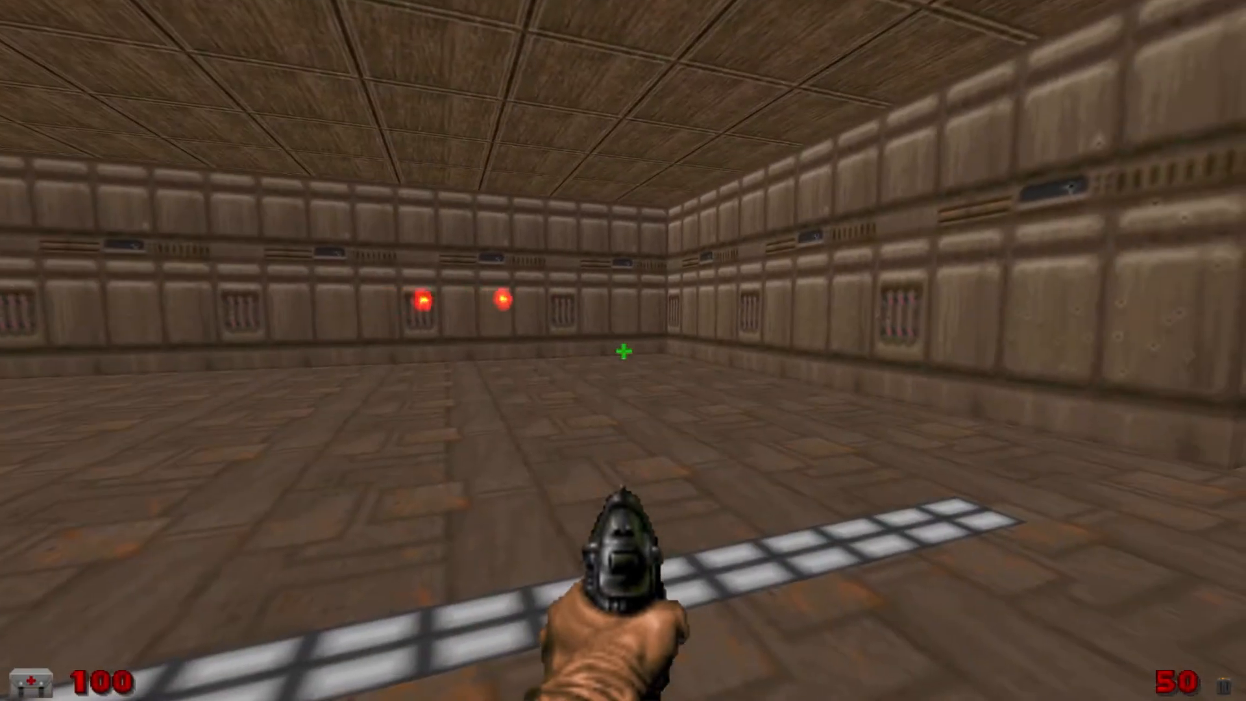
key("alt+F4")
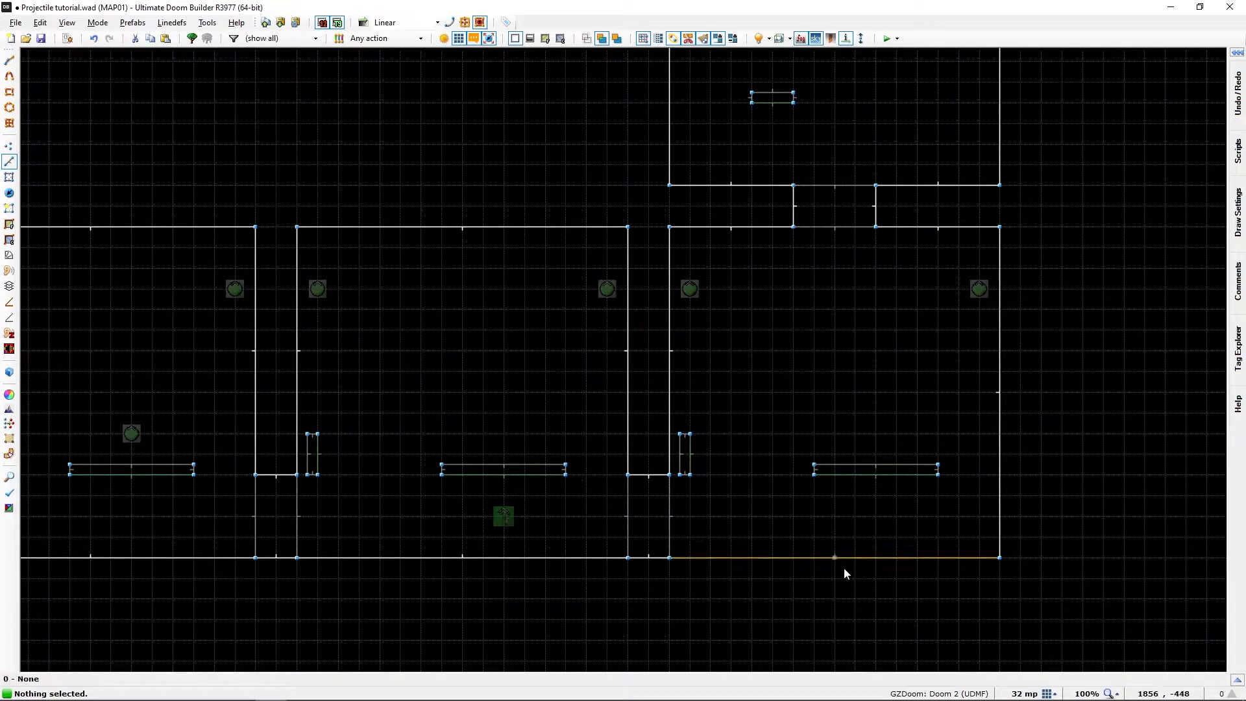
Preview the fifth room in 3D and move the player start to just below that room's strip.
middle_click_drag(836, 567, 528, 562)
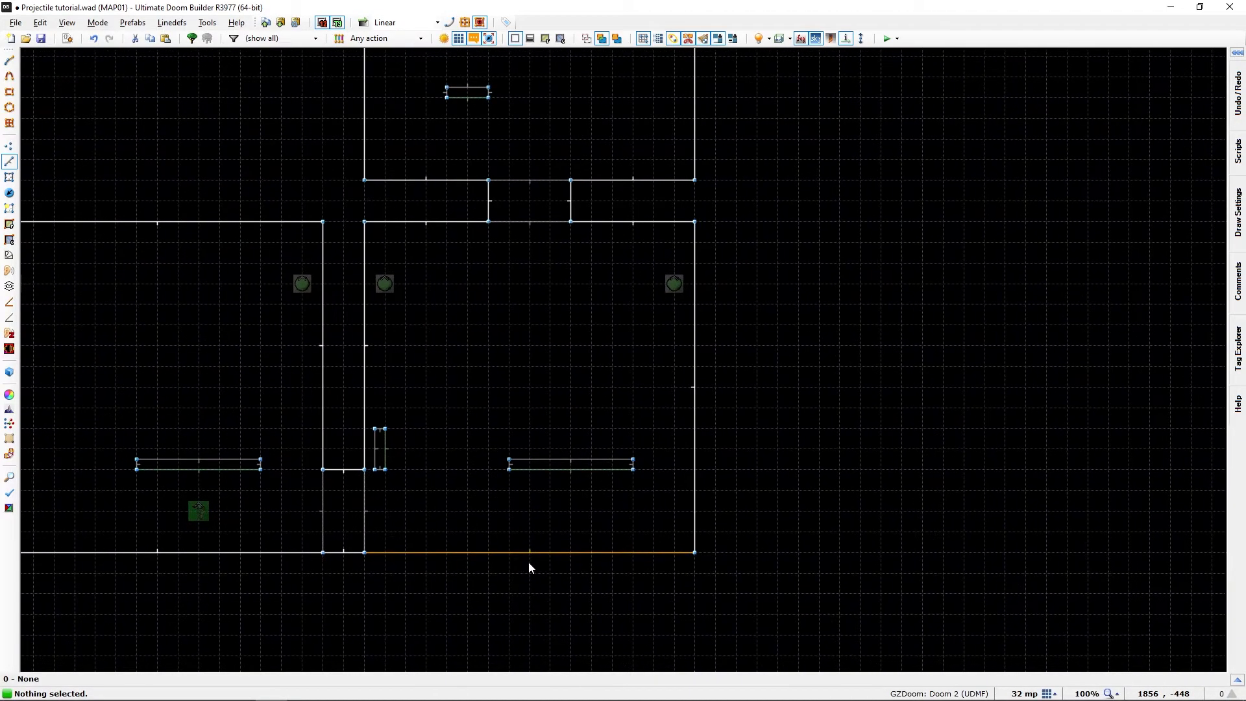
key("q")
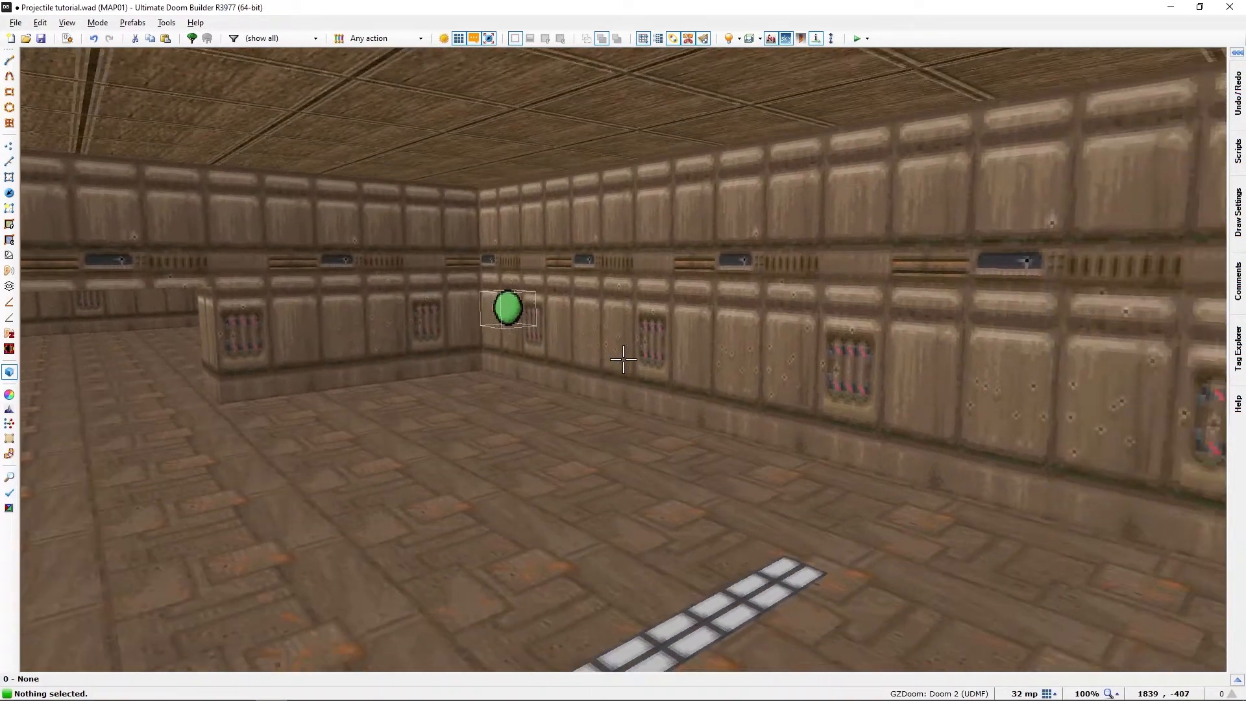
key("q")
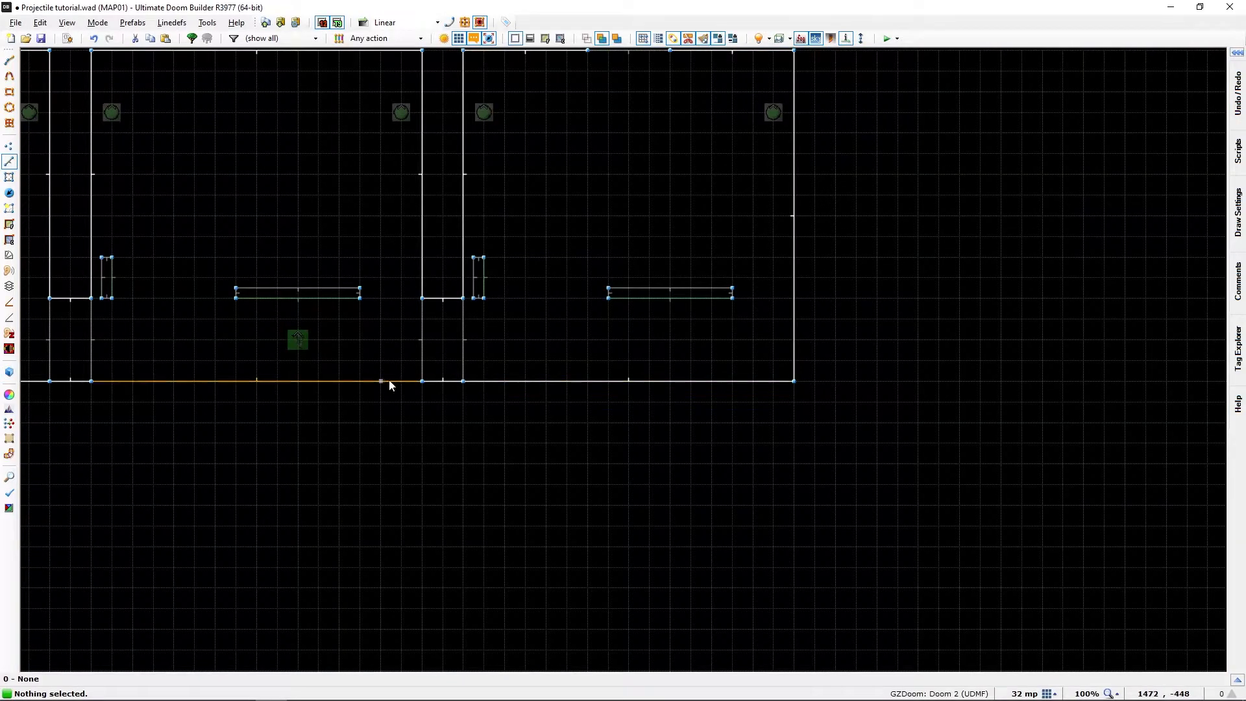
key("t")
left_click_drag(299, 337, 671, 334)
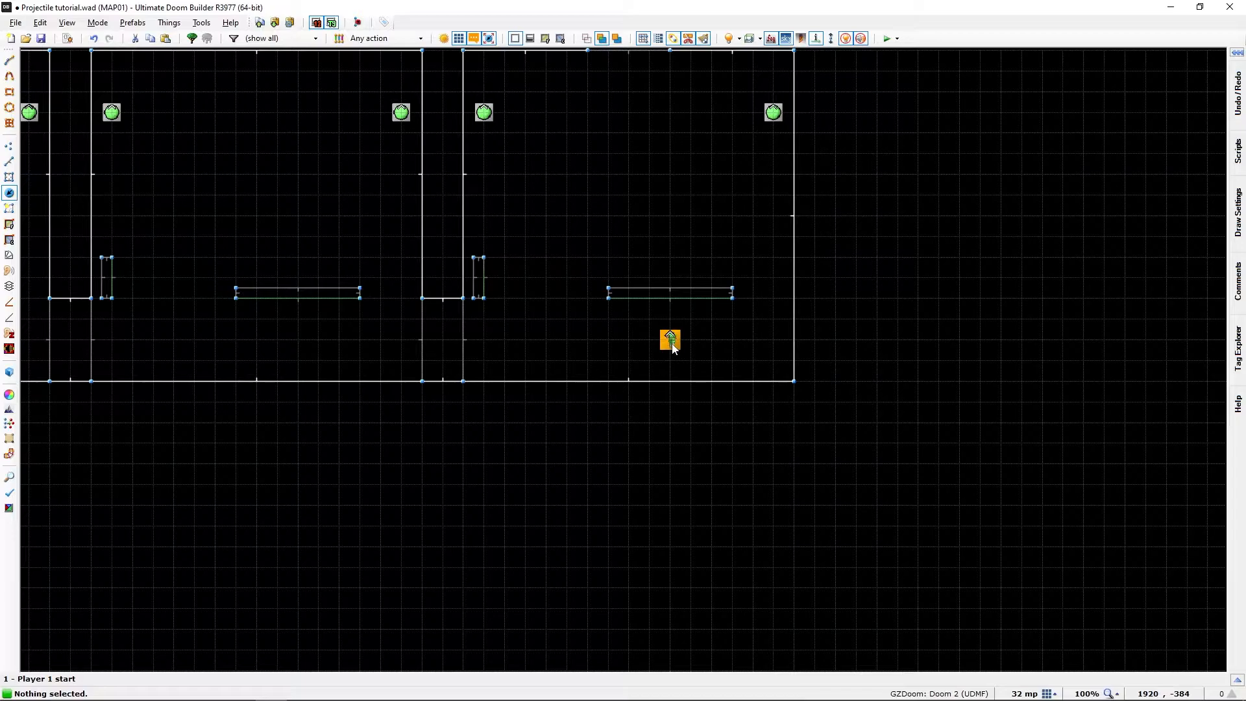
Playtest the fifth room, crossing its strip and moving around to observe the stacked aimed imp fireballs.
key("F9")
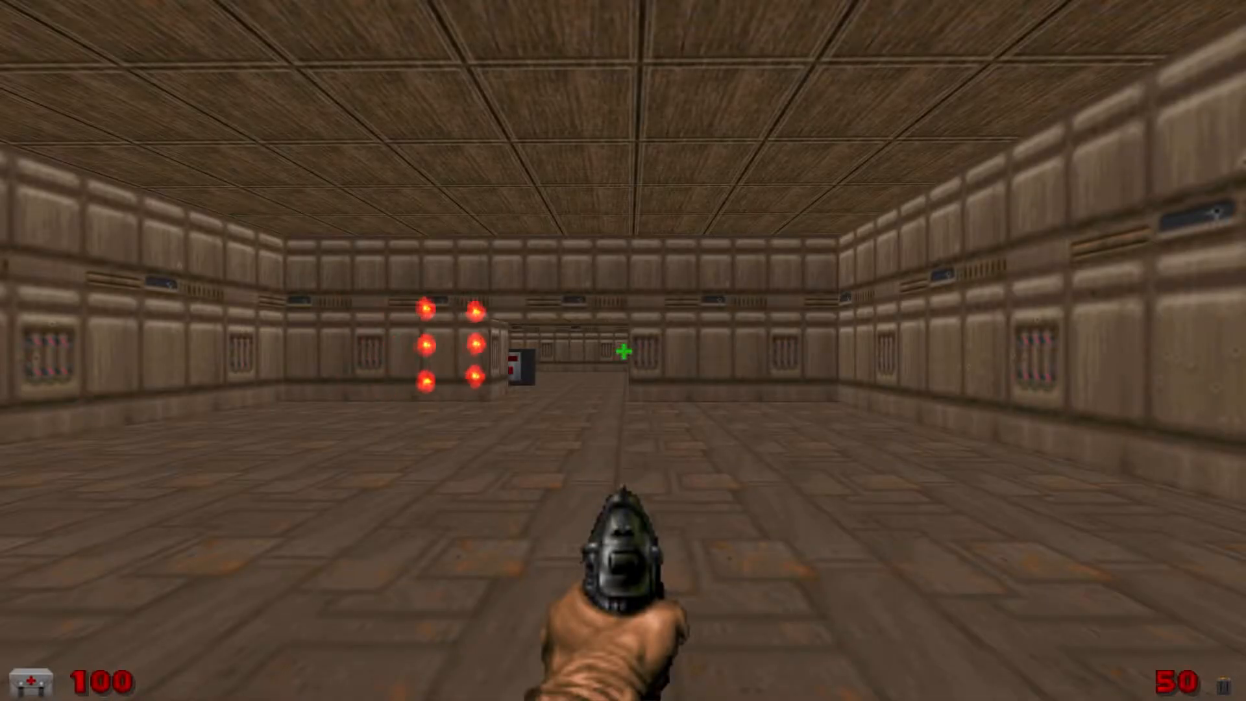
key("d")
key("w")
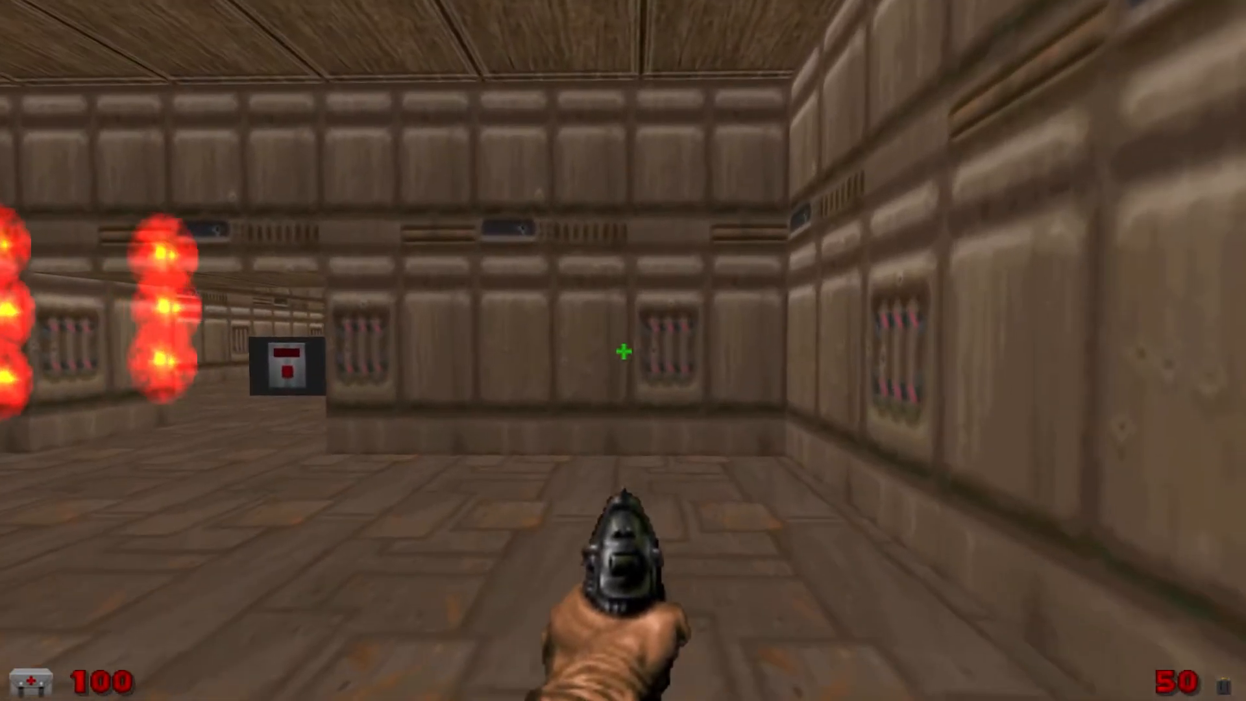
key("a")
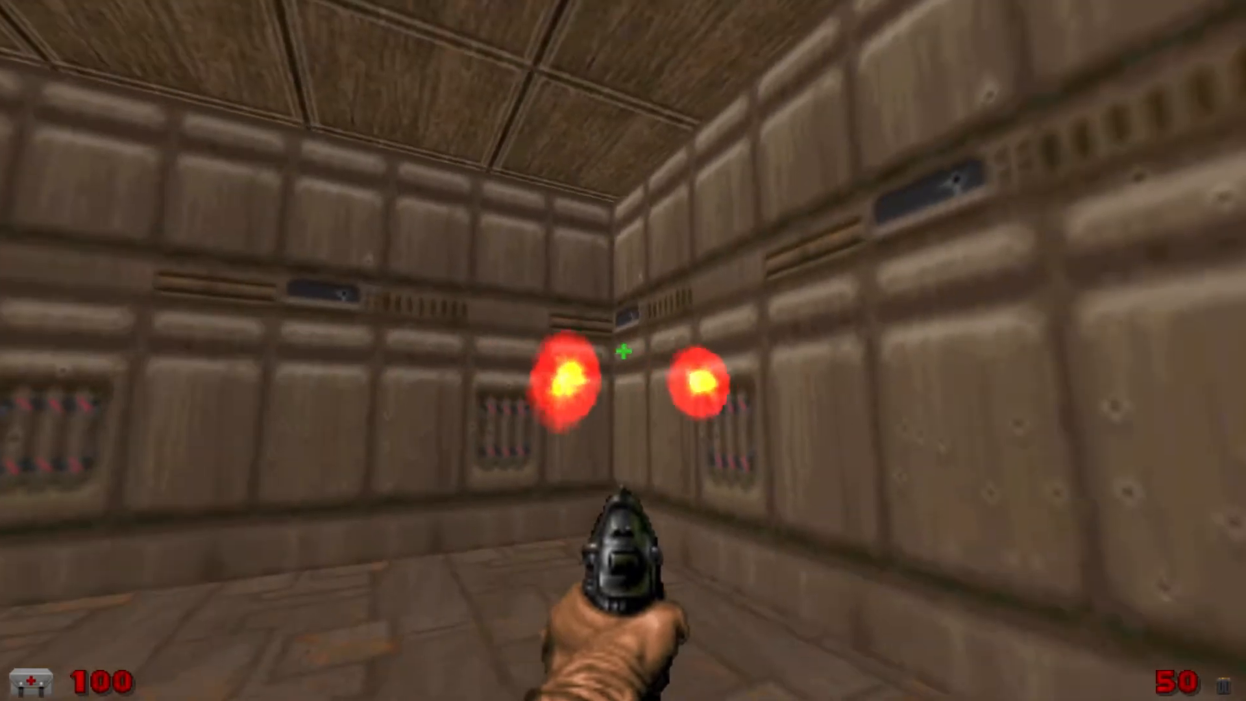
key("a")
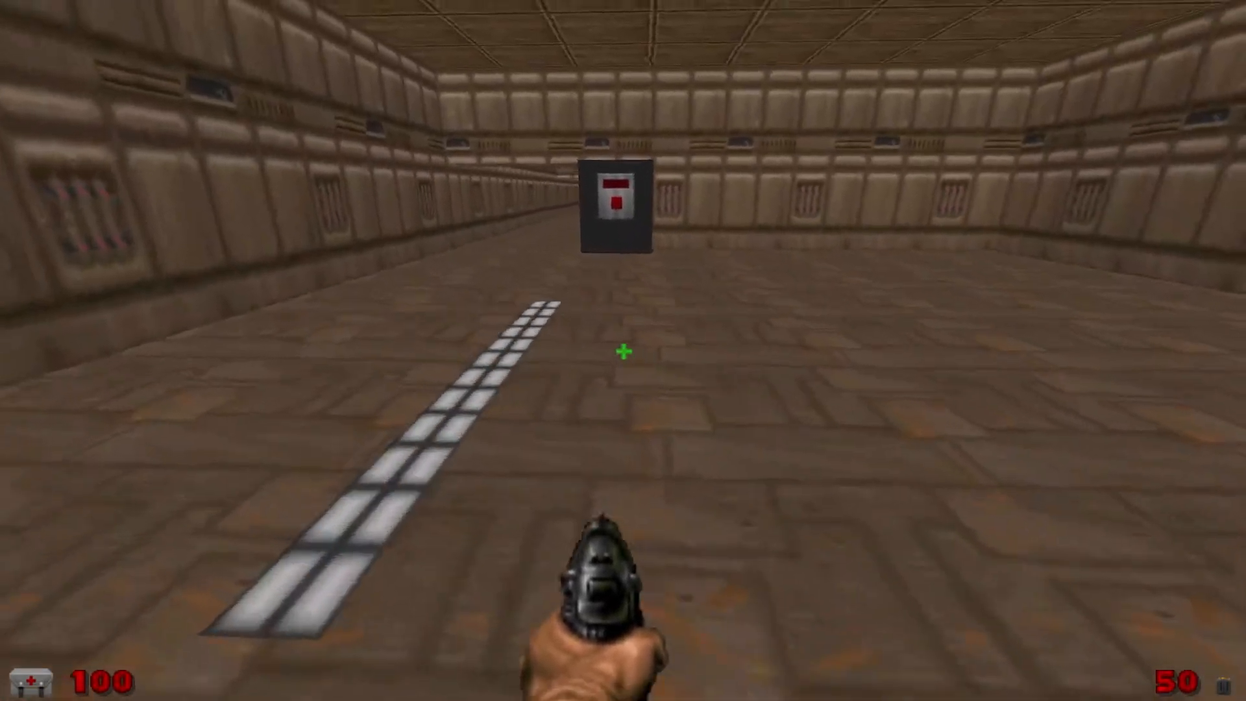
key("w")
key("w")
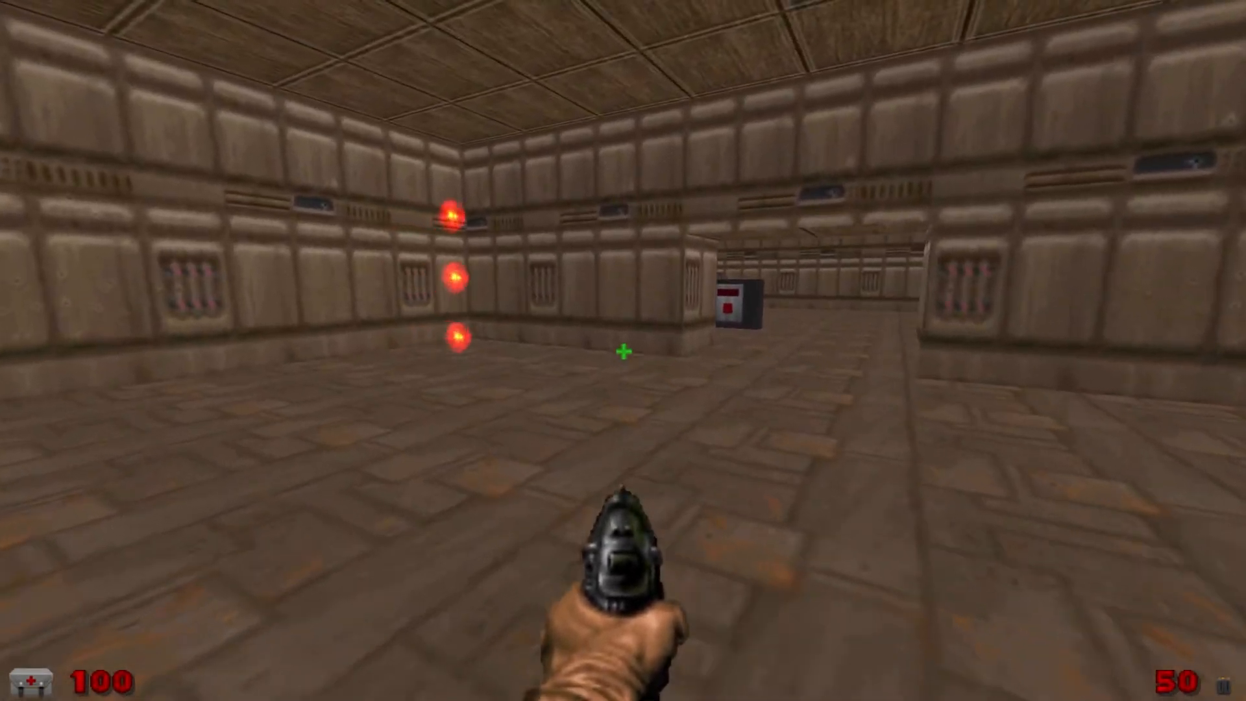
Test the fifth room's switch, pick up the aimed Super Shotguns it spawns, and end the playtest.
key("d")
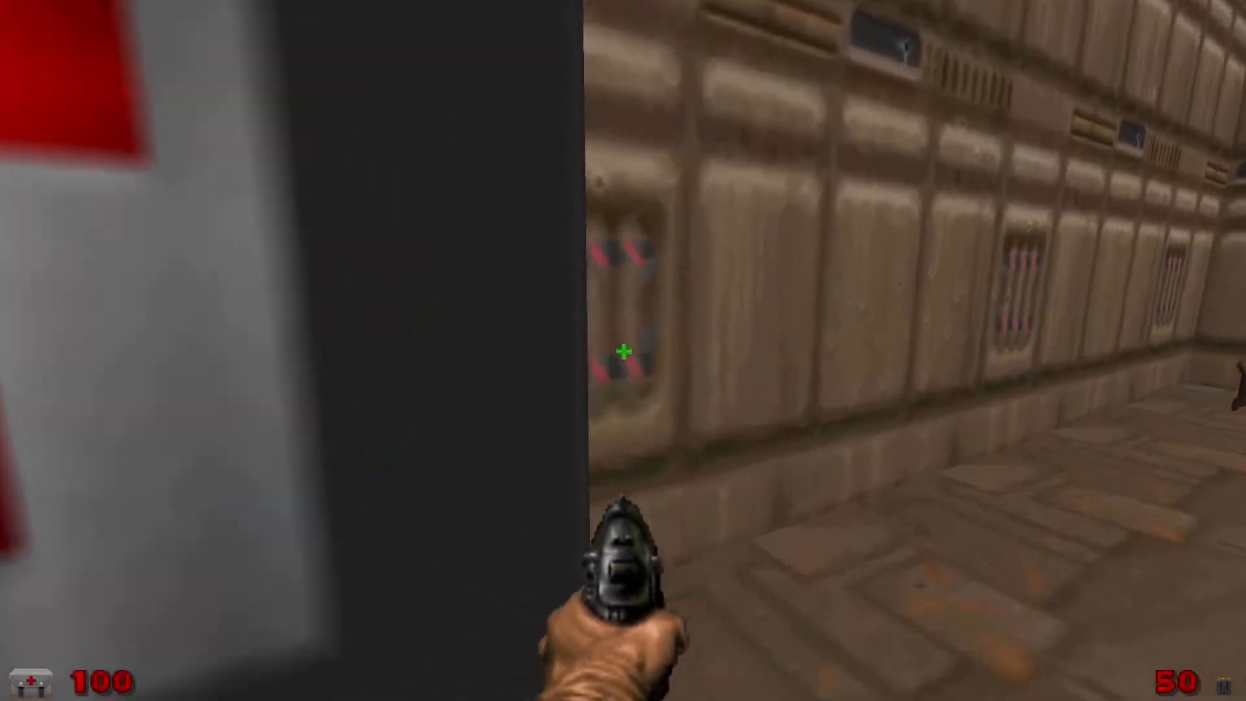
key("s")
key("w")
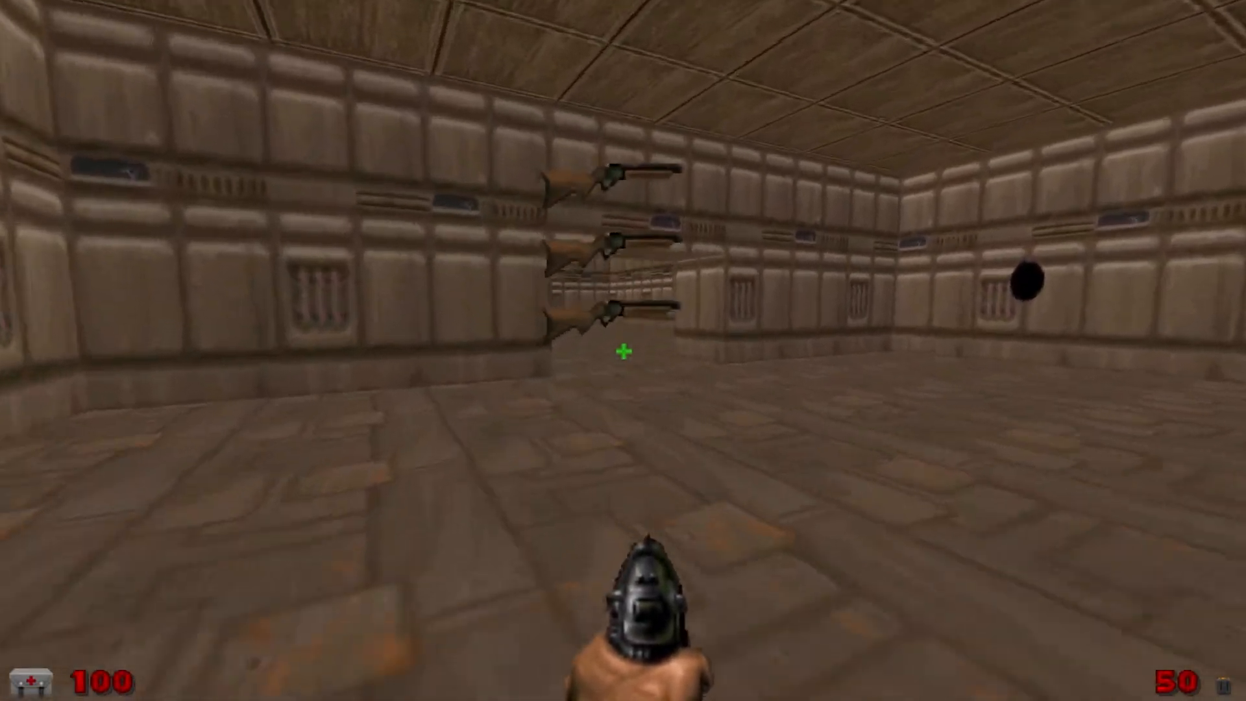
key("a")
key("w")
key("s")
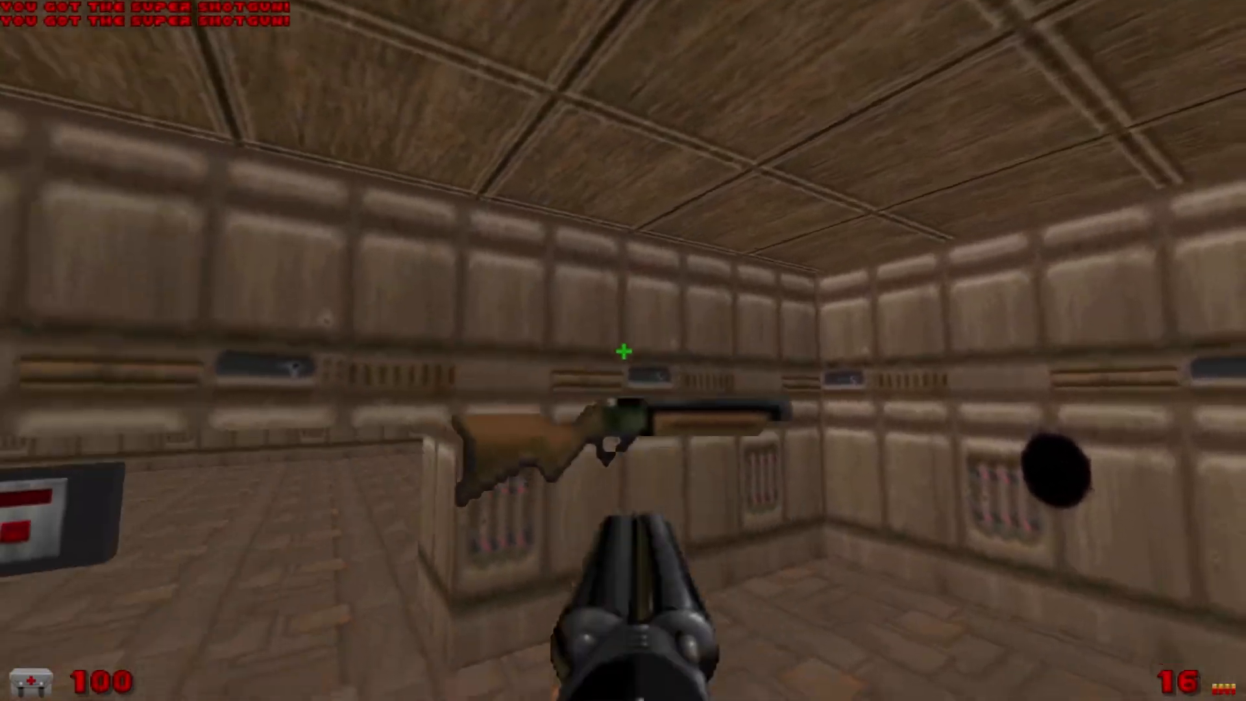
key("w")
key("w")
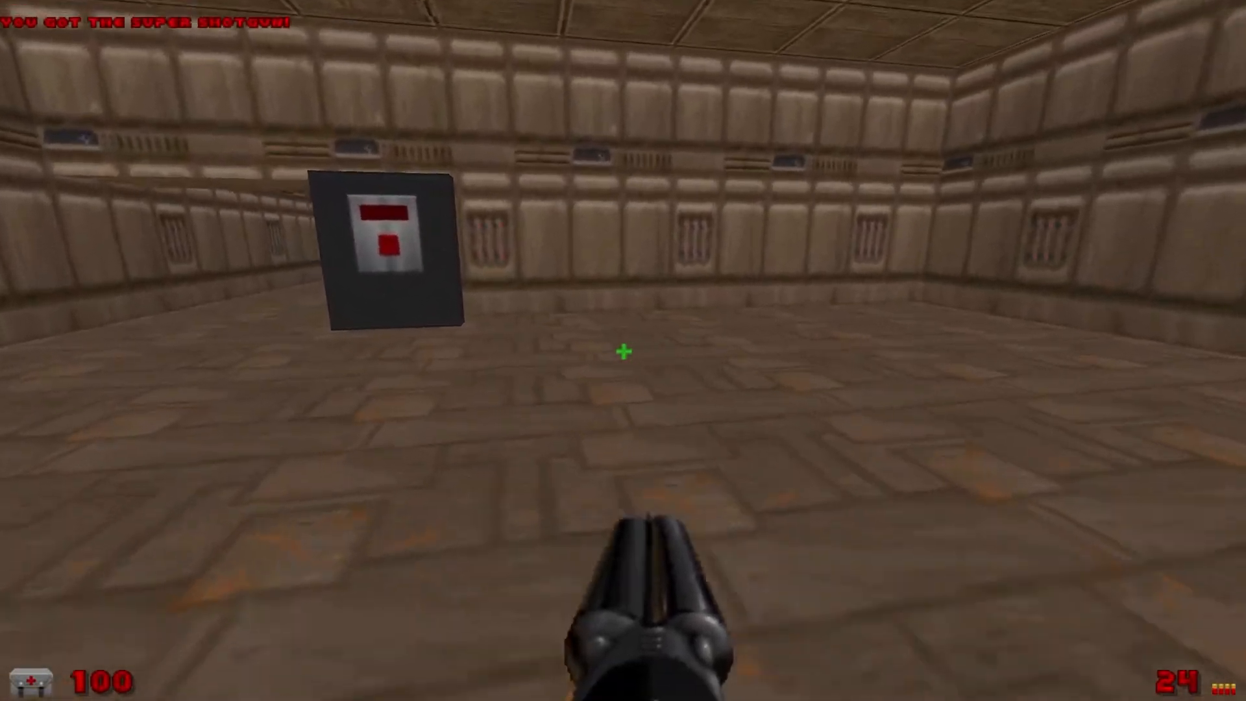
key("w")
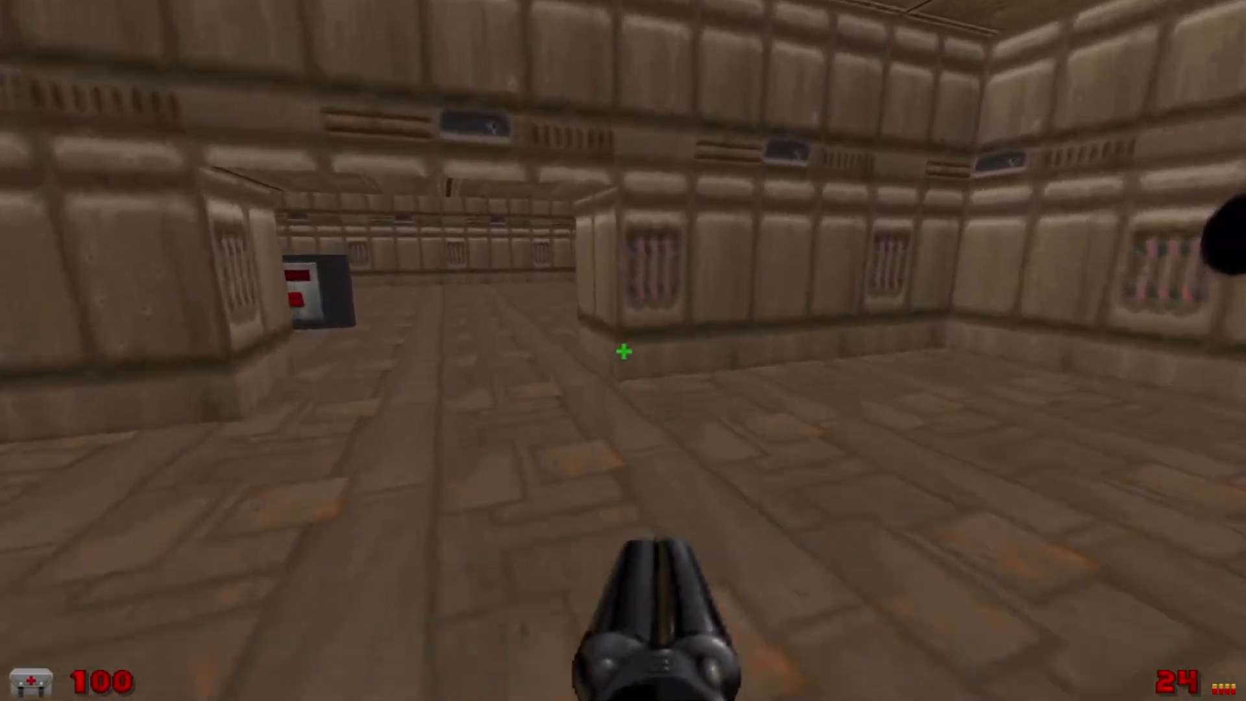
key("w")
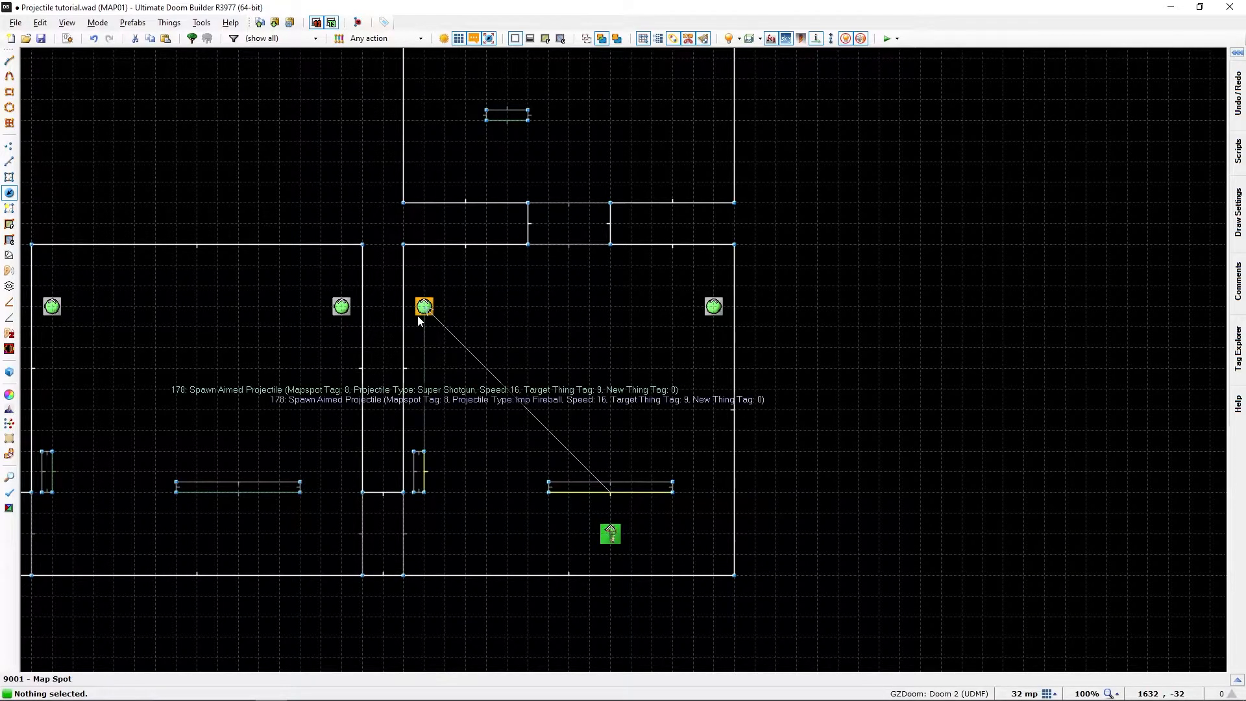
Open the map's scripts and examine the arguments of the first Thing_ProjectileAimed call in the "Fireball" script.
middle_click_drag(601, 133, 580, 410)
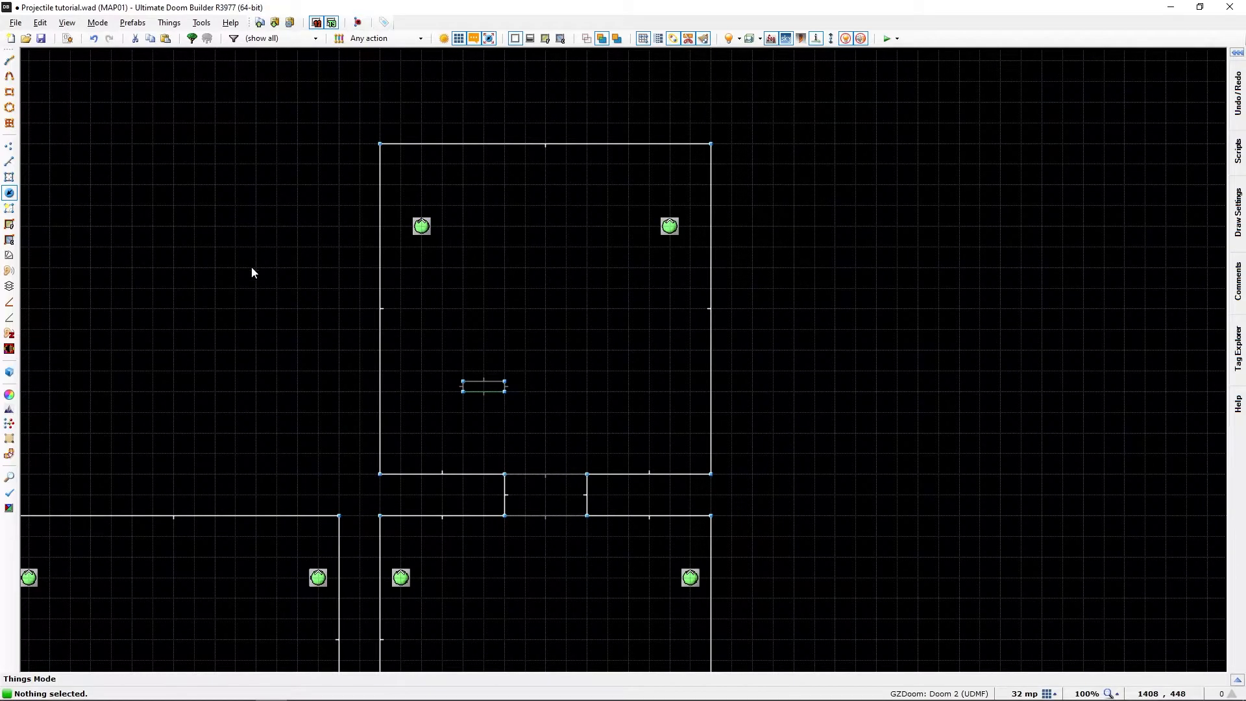
left_click(70, 40)
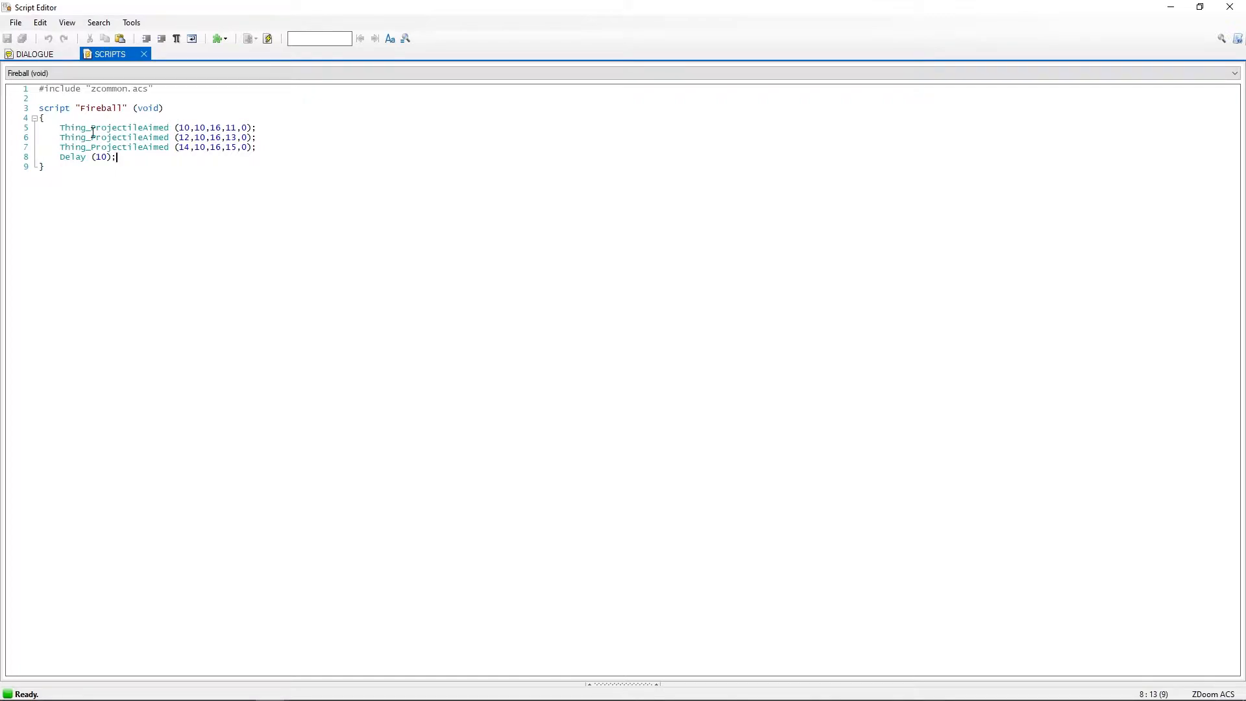
double_click(181, 127)
left_click(181, 127)
Re-enter 0 as the newtid argument of the first Thing_ProjectileAimed call, save the script and close the script editor.
key("BackSpace")
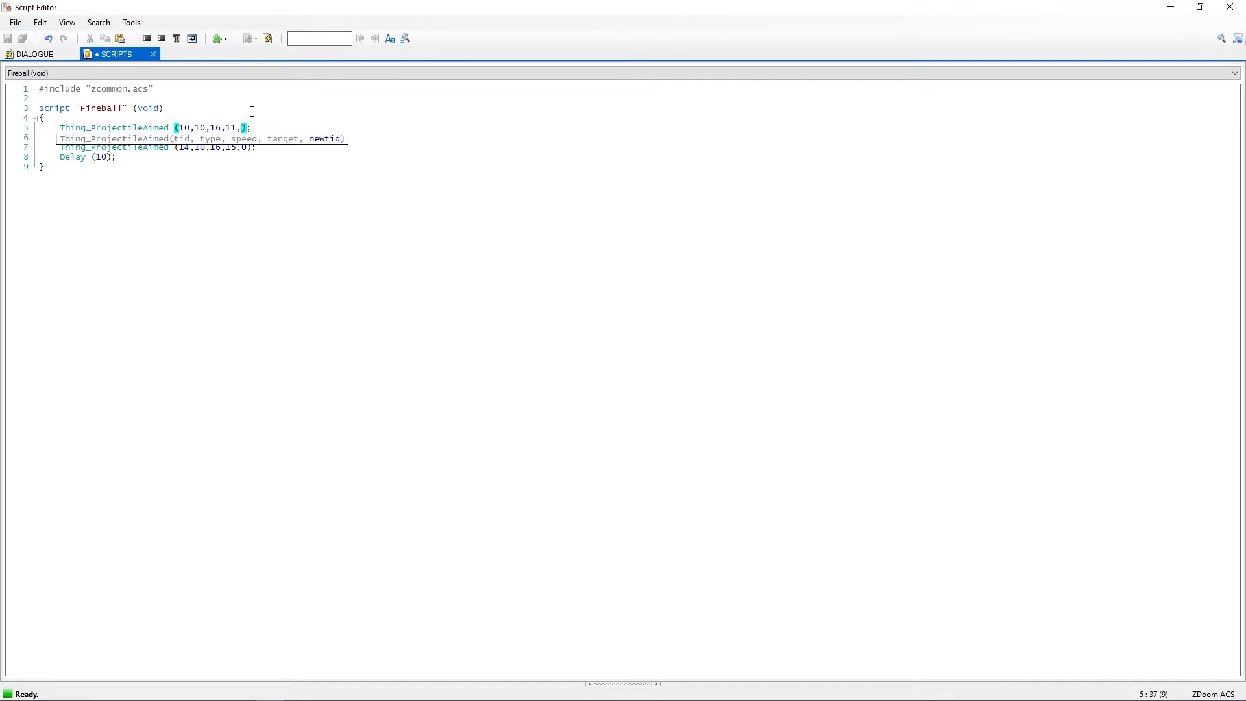
type("0")
left_click(279, 152)
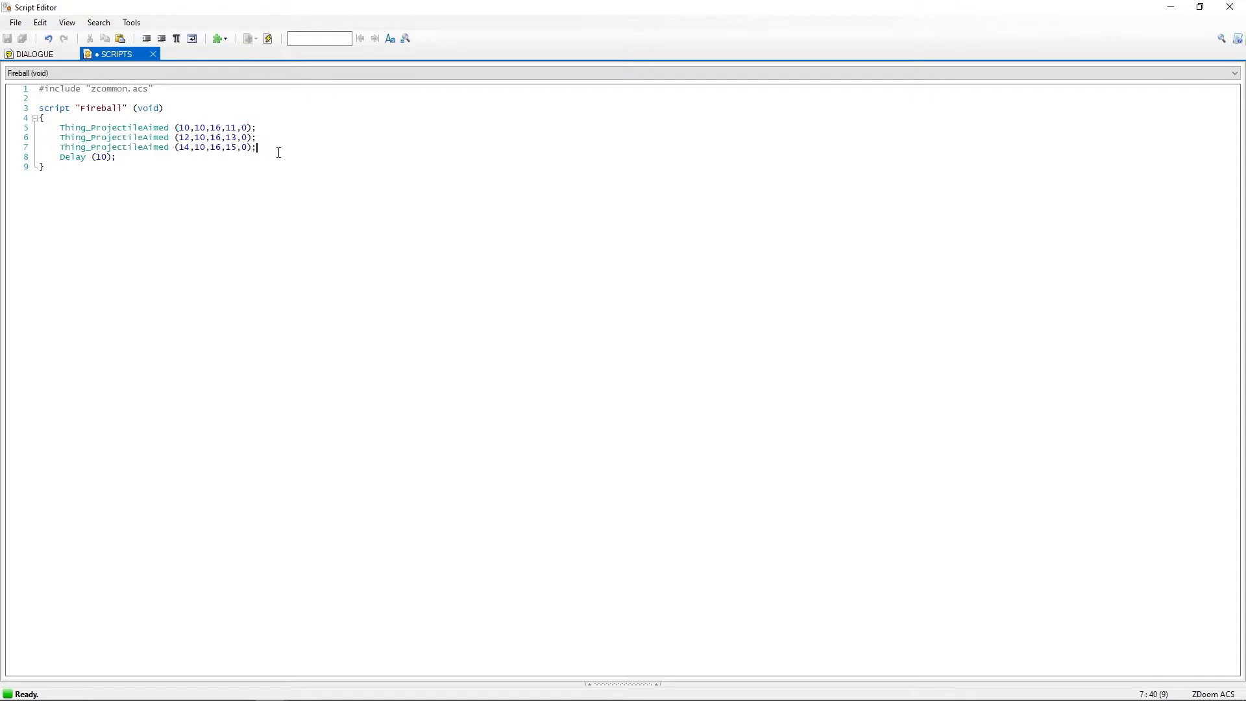
key("ctrl+s")
left_click(1231, 9)
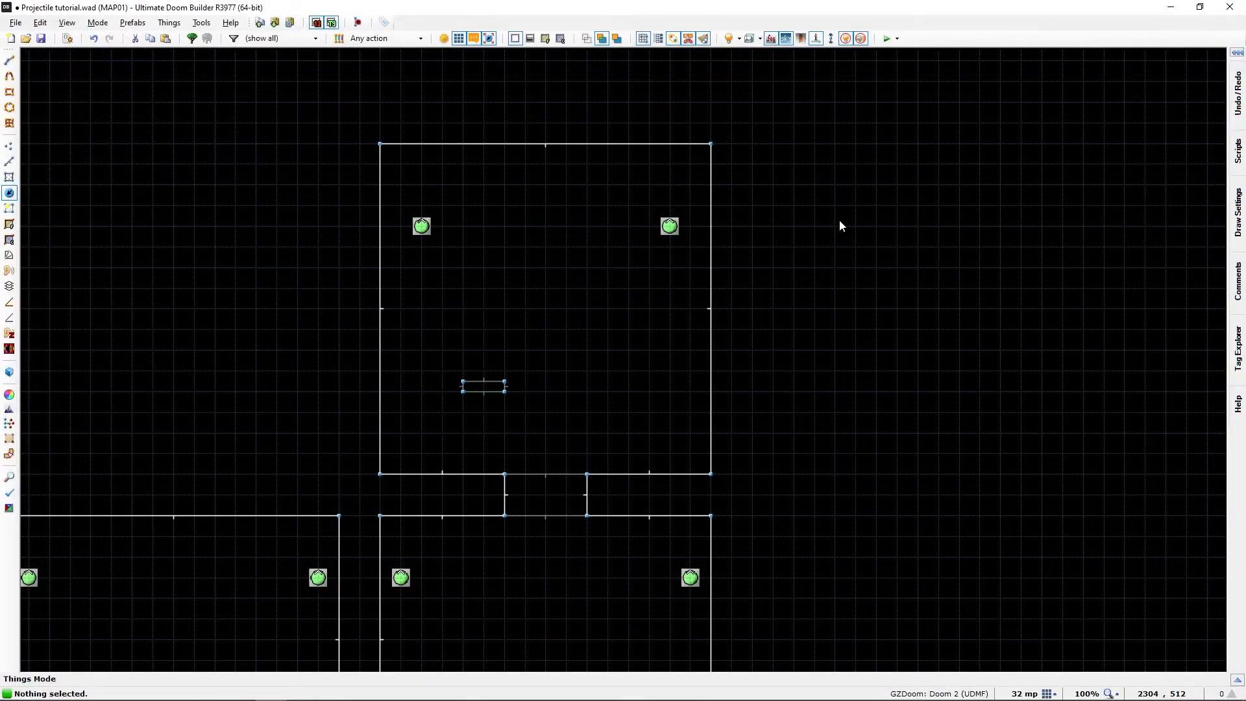
Move the player start into the sixth room, centred just inside its entrance.
middle_click_drag(531, 555, 425, 379)
left_click_drag(517, 629, 506, 285)
middle_click_drag(512, 381, 572, 487)
left_click(572, 484)
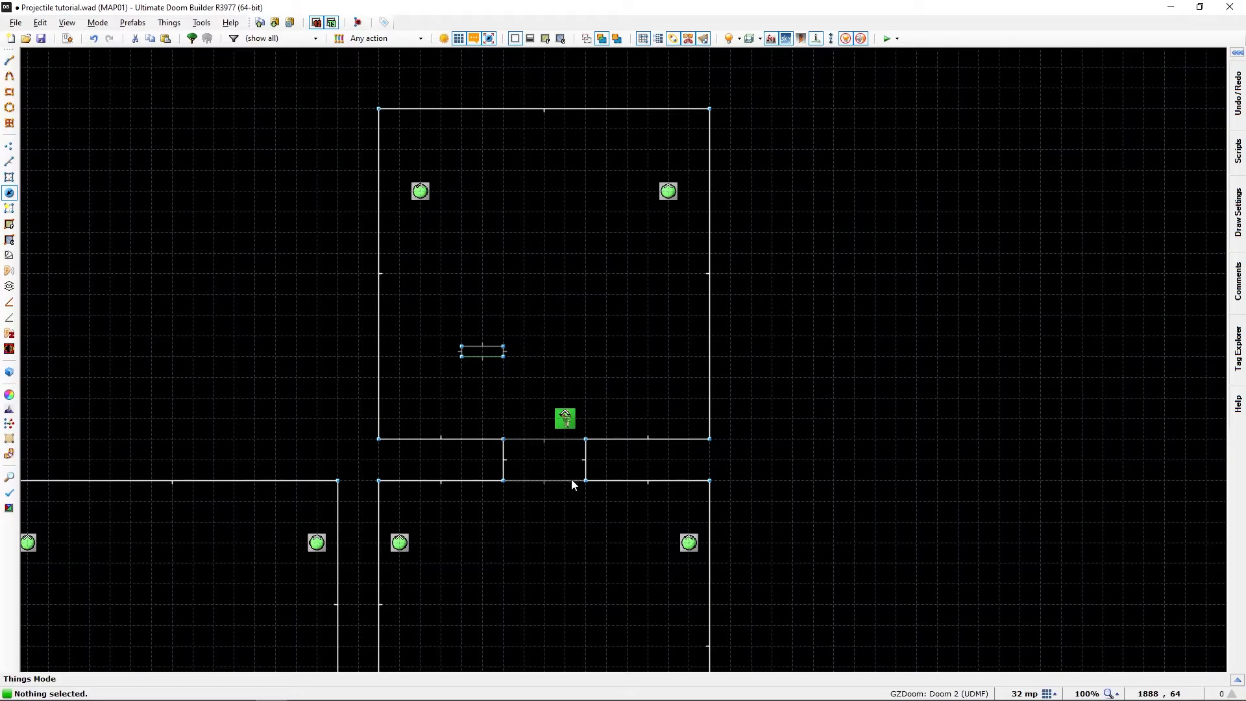
left_click_drag(573, 422, 555, 421)
left_click(555, 421)
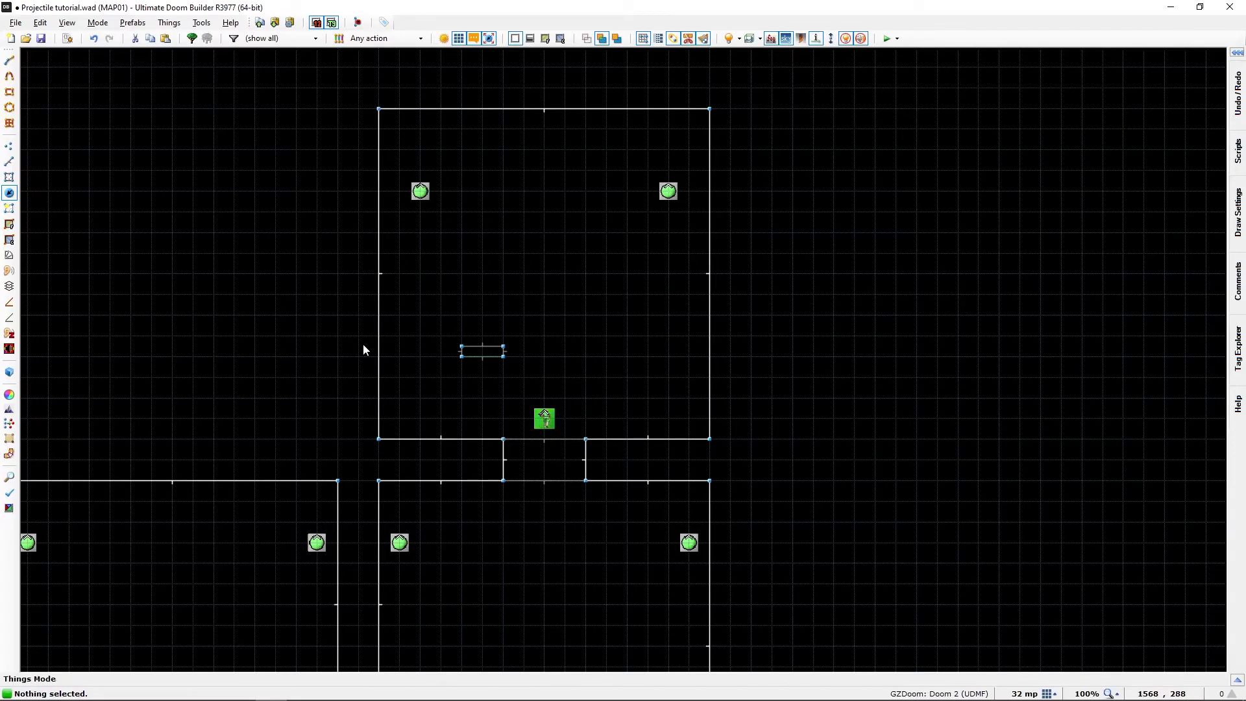
Playtest the map from the sixth room, moving around the fireballs and up to the switch block.
key("F9")
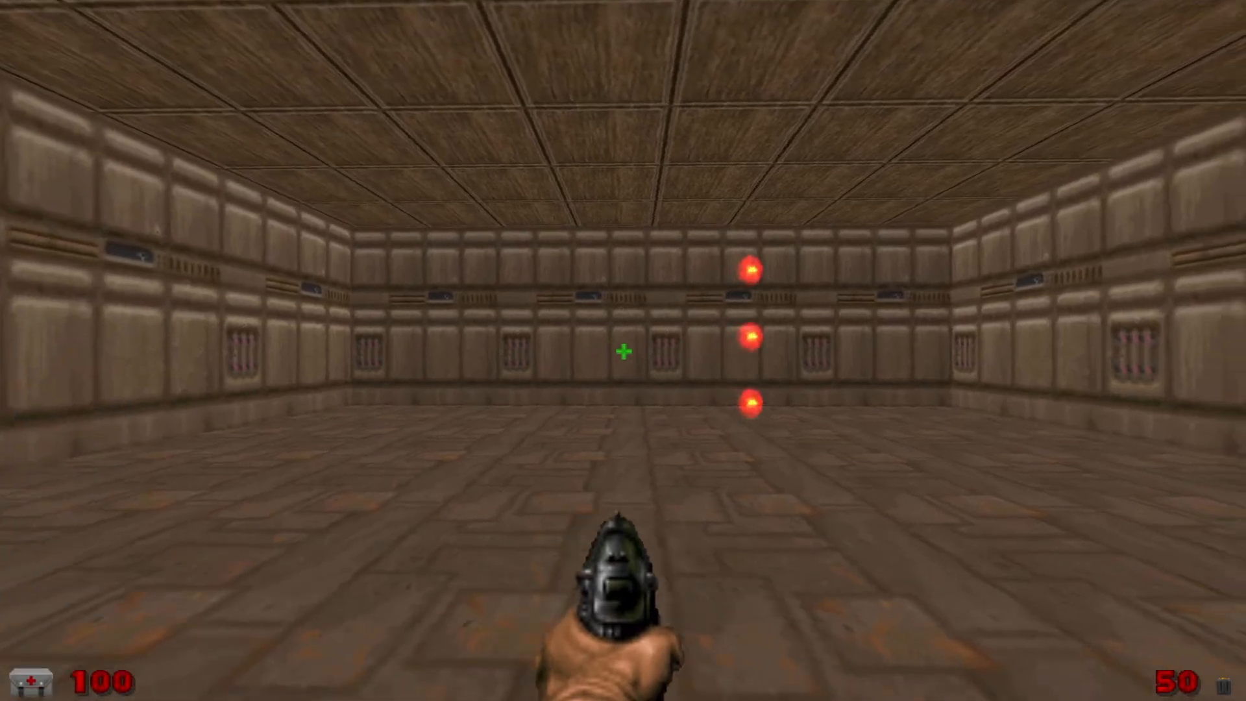
key("d")
key("w")
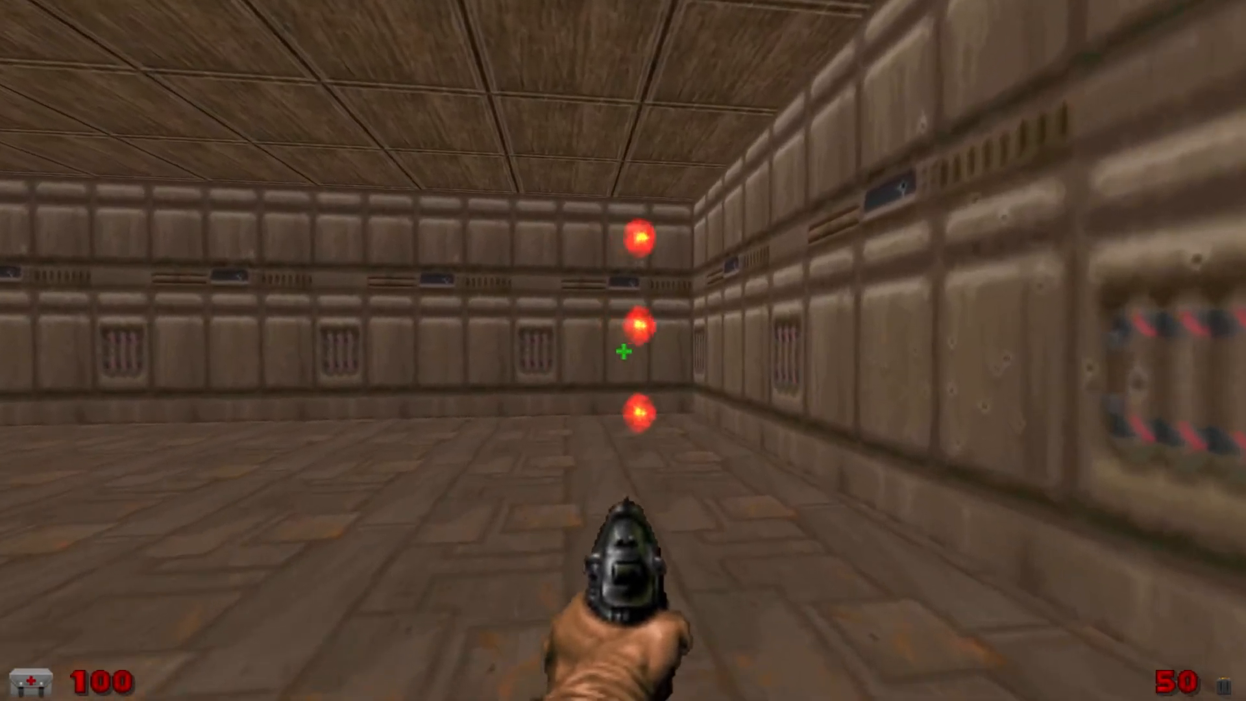
key("w")
key("w")
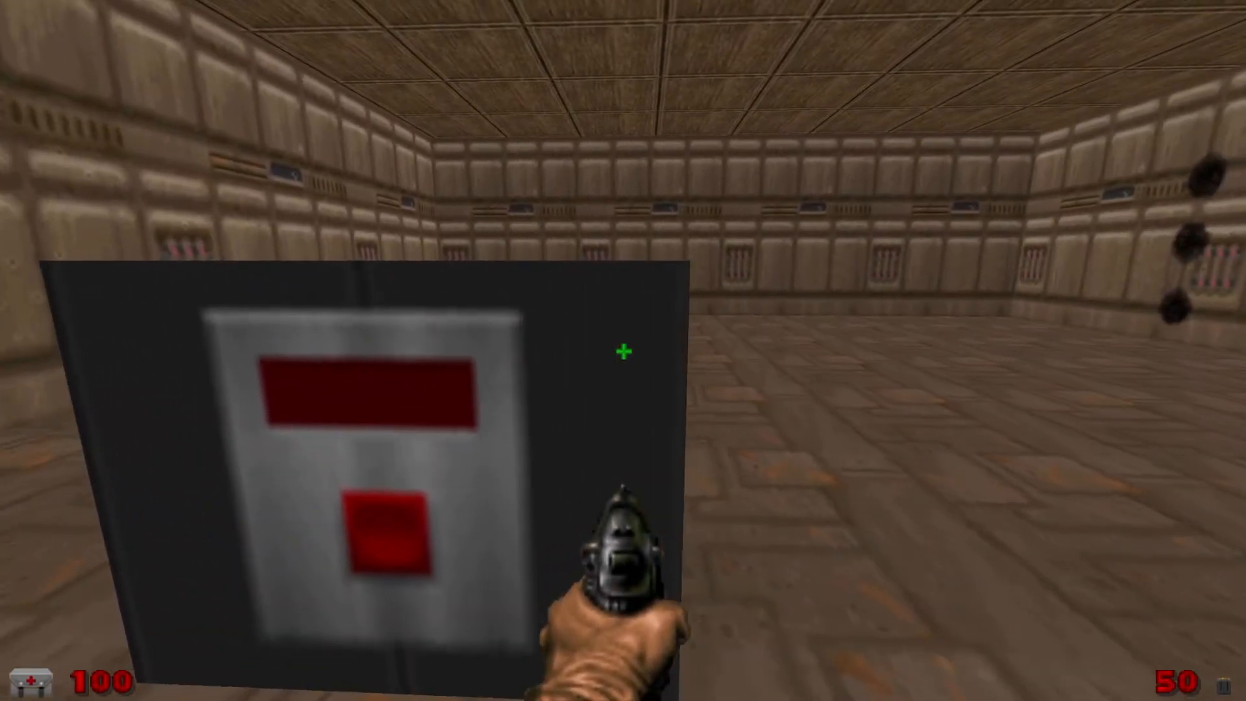
Test the sixth room's switch repeatedly, observe the aimed fireball volleys, end the playtest and reopen the map's scripts.
key("e")
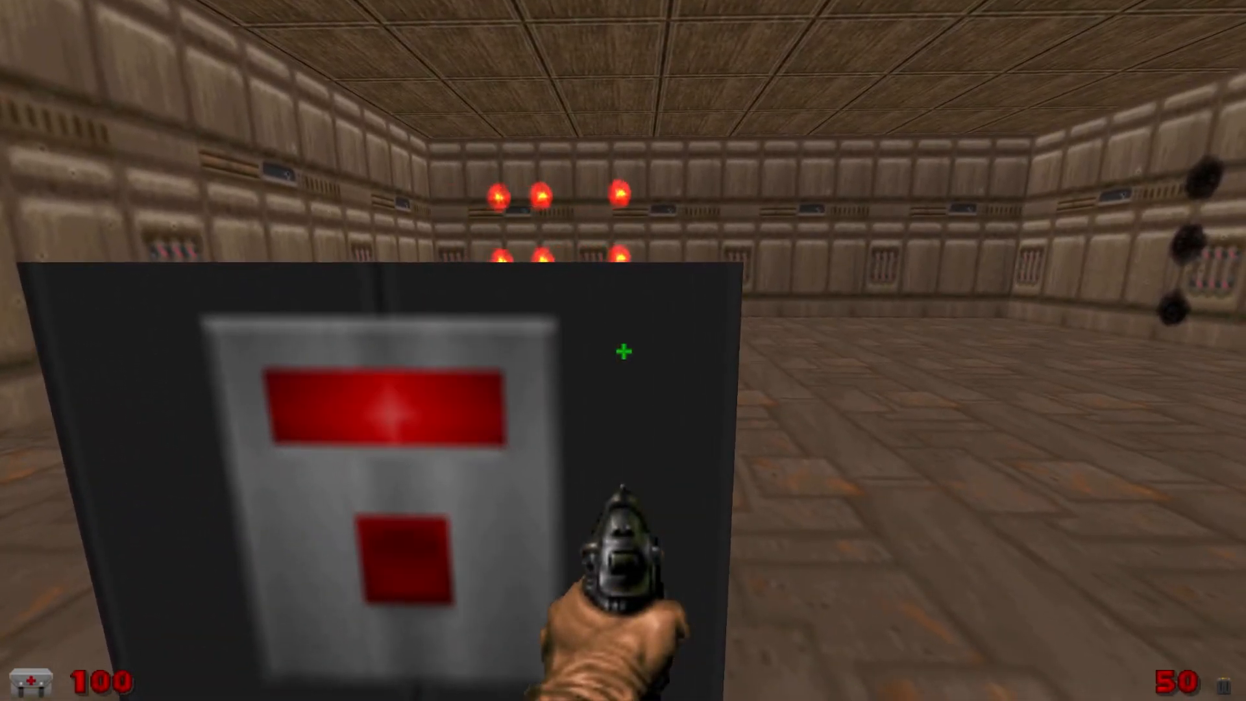
key("d")
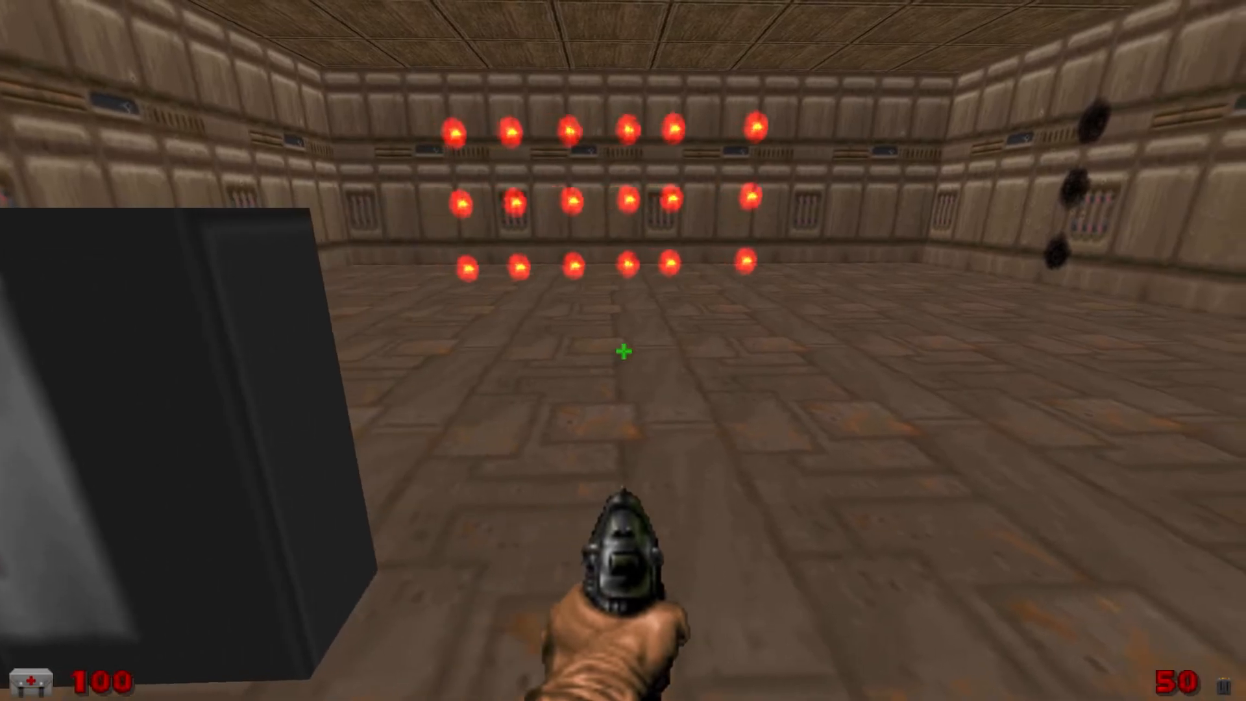
key("w")
key("w")
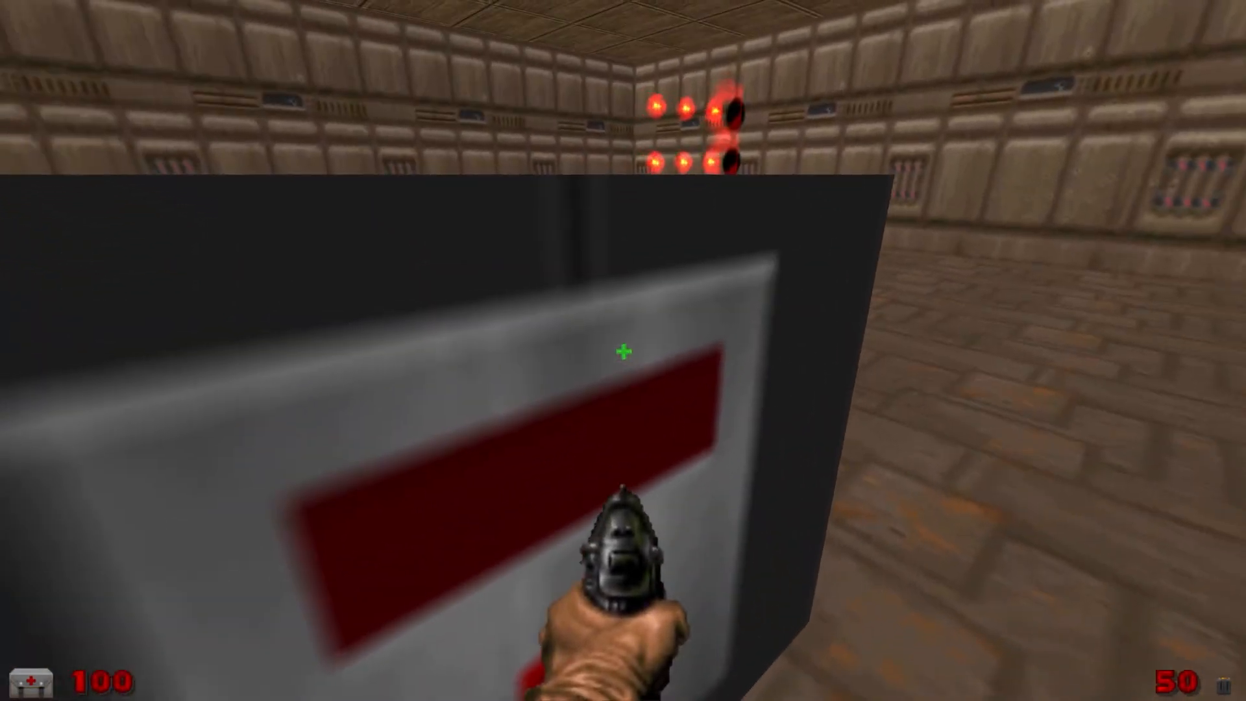
key("s")
key("d")
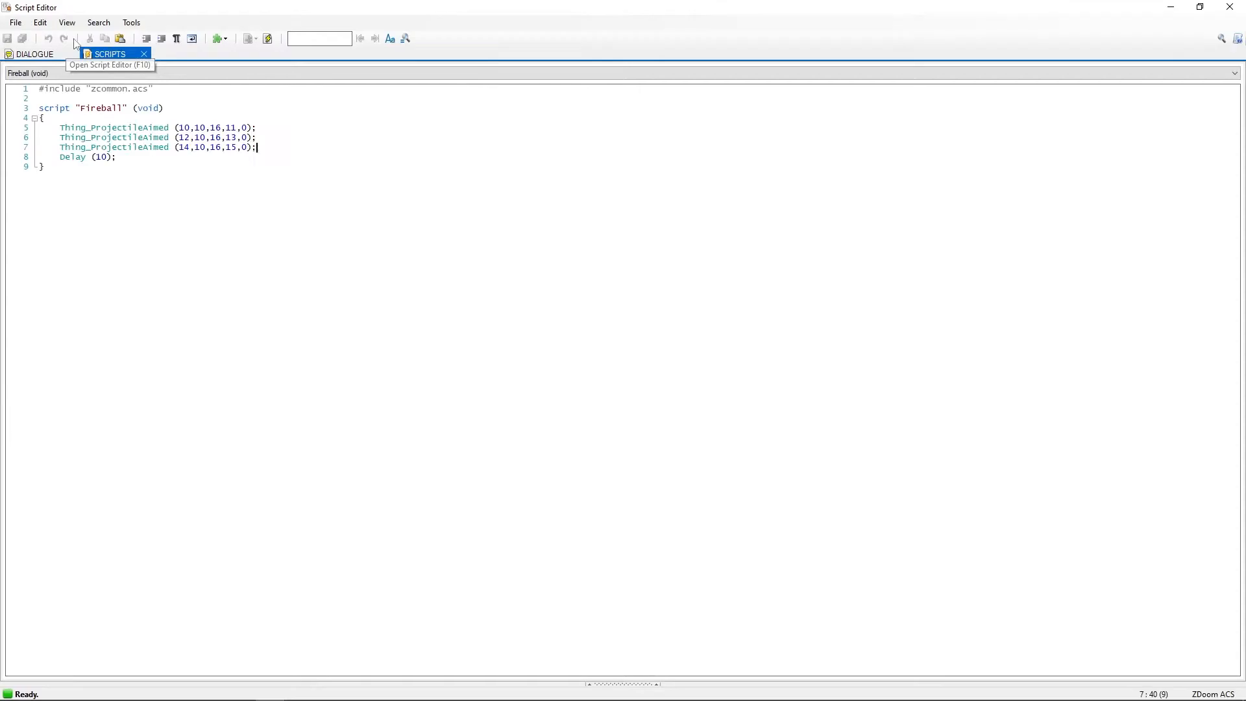
Replace void with ENTER in the "Fireball" script's header and save the script.
left_click(139, 108)
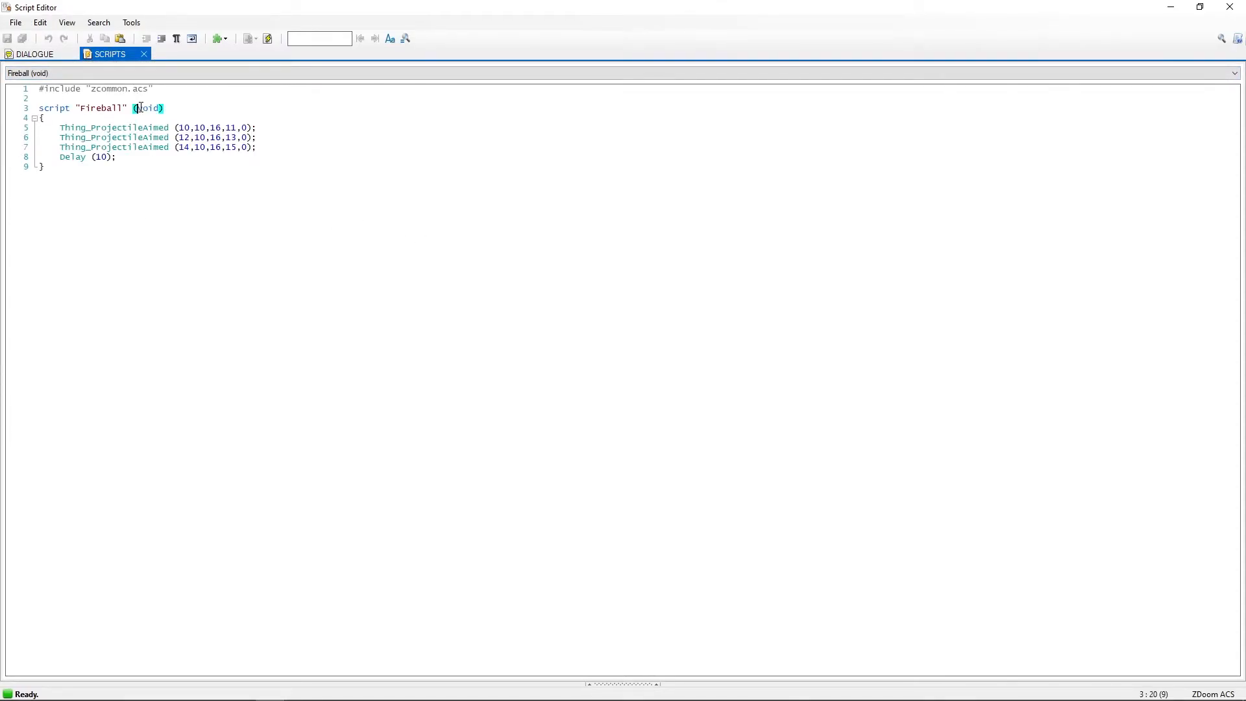
double_click(141, 108)
type("ENTER")
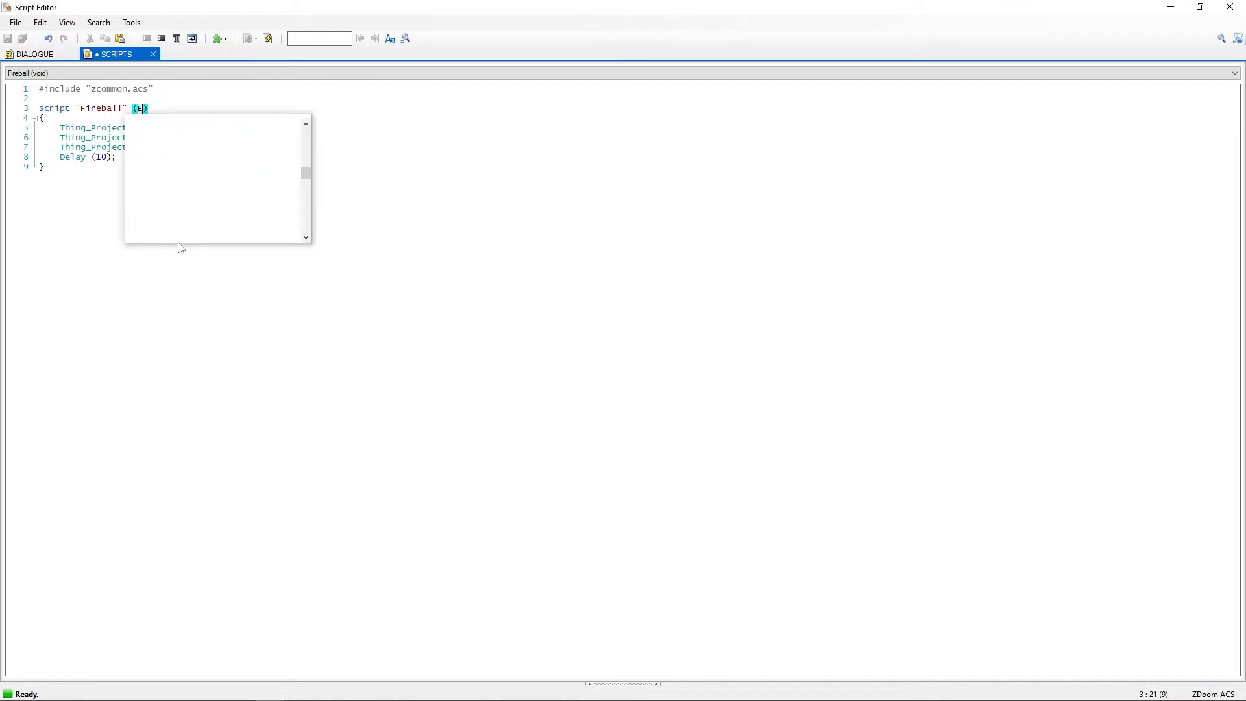
key("ctrl+End")
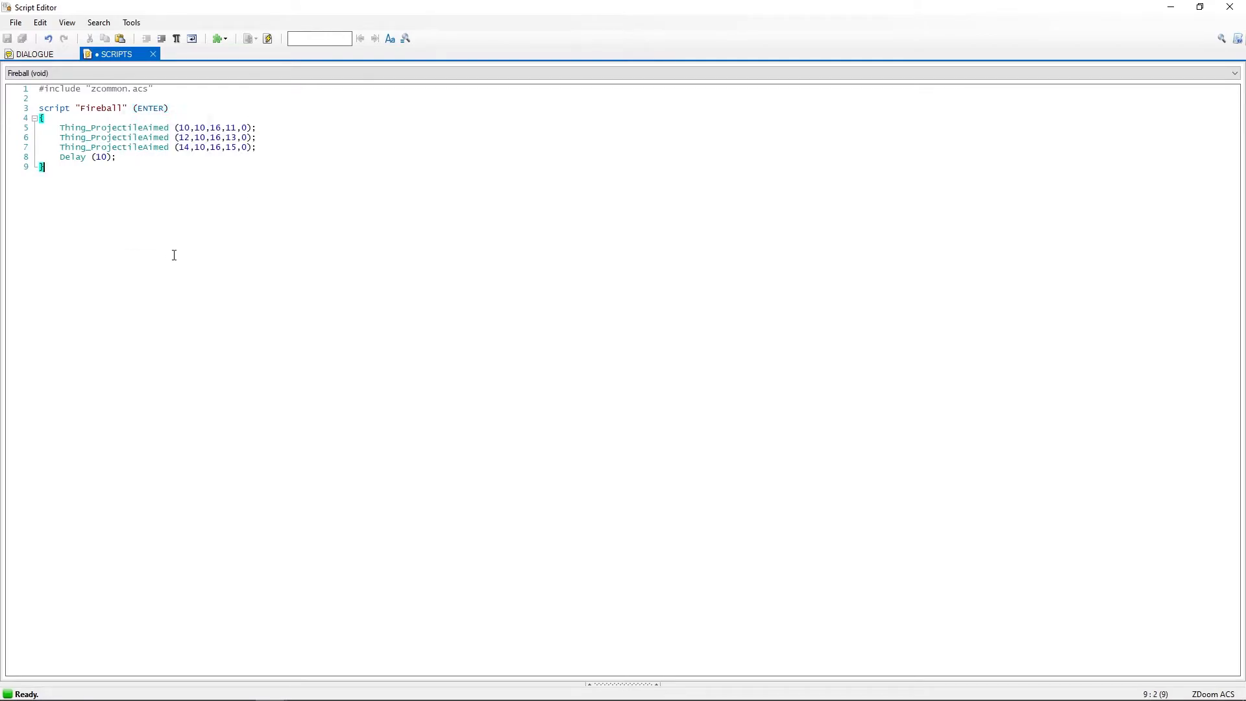
key("ctrl+s")
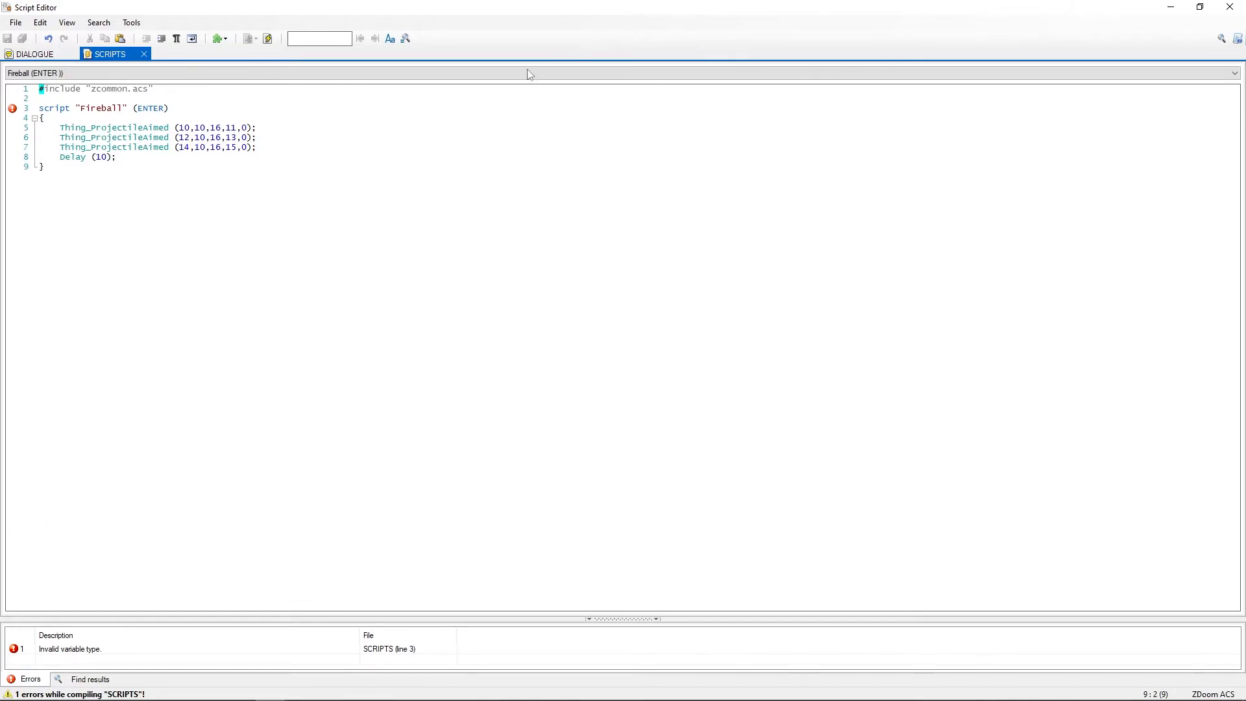
Remove the parentheses around ENTER in the "Fireball" script's header, compile the script and close the script editor.
left_click(137, 108)
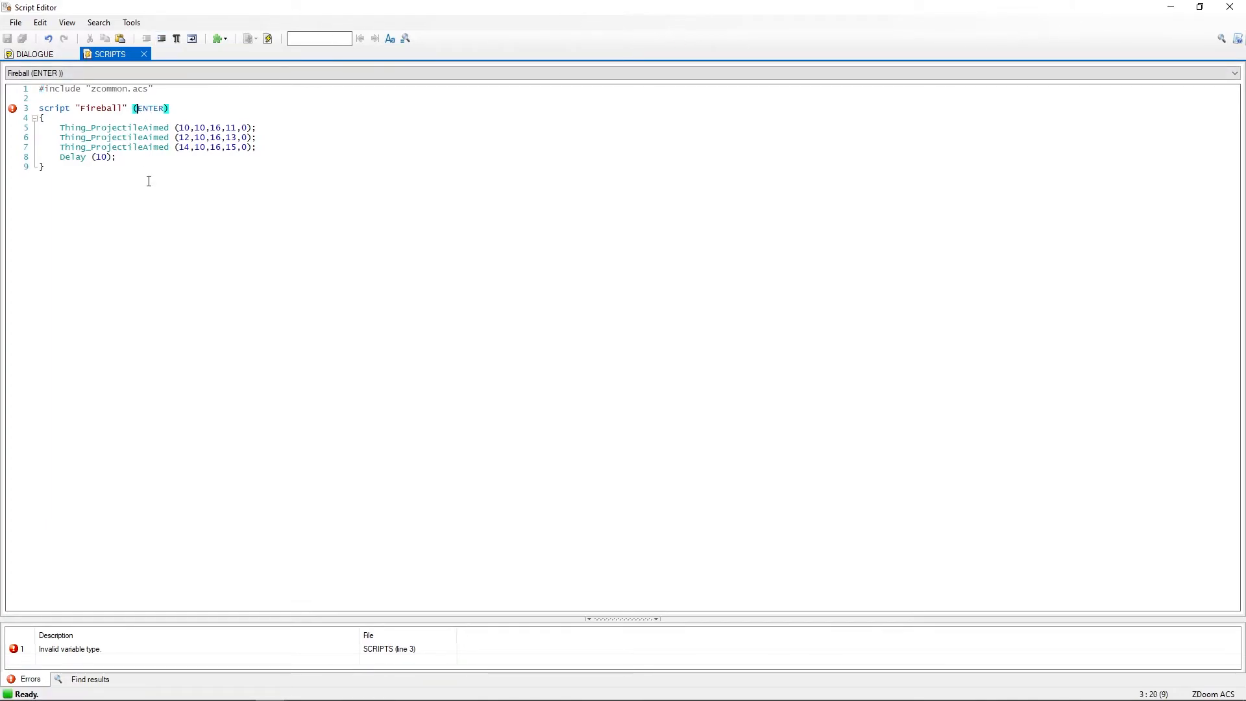
key("BackSpace")
left_click(166, 108)
key("BackSpace")
key("F9")
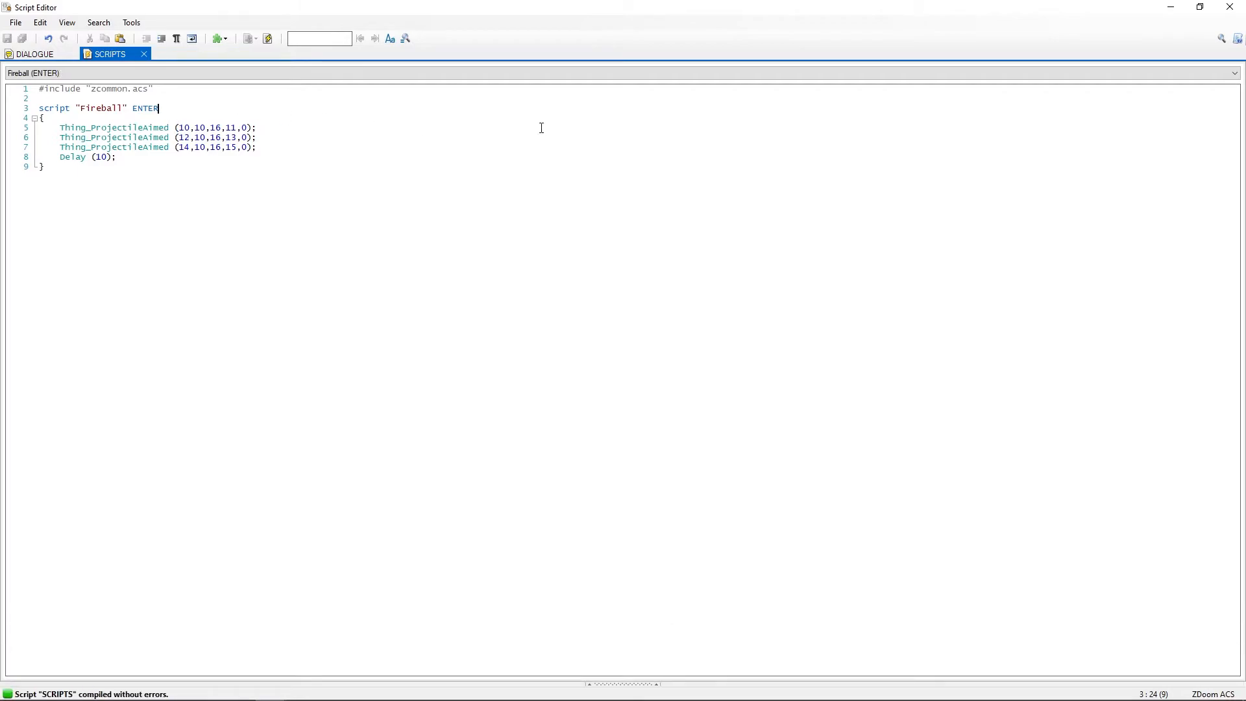
left_click(1230, 6)
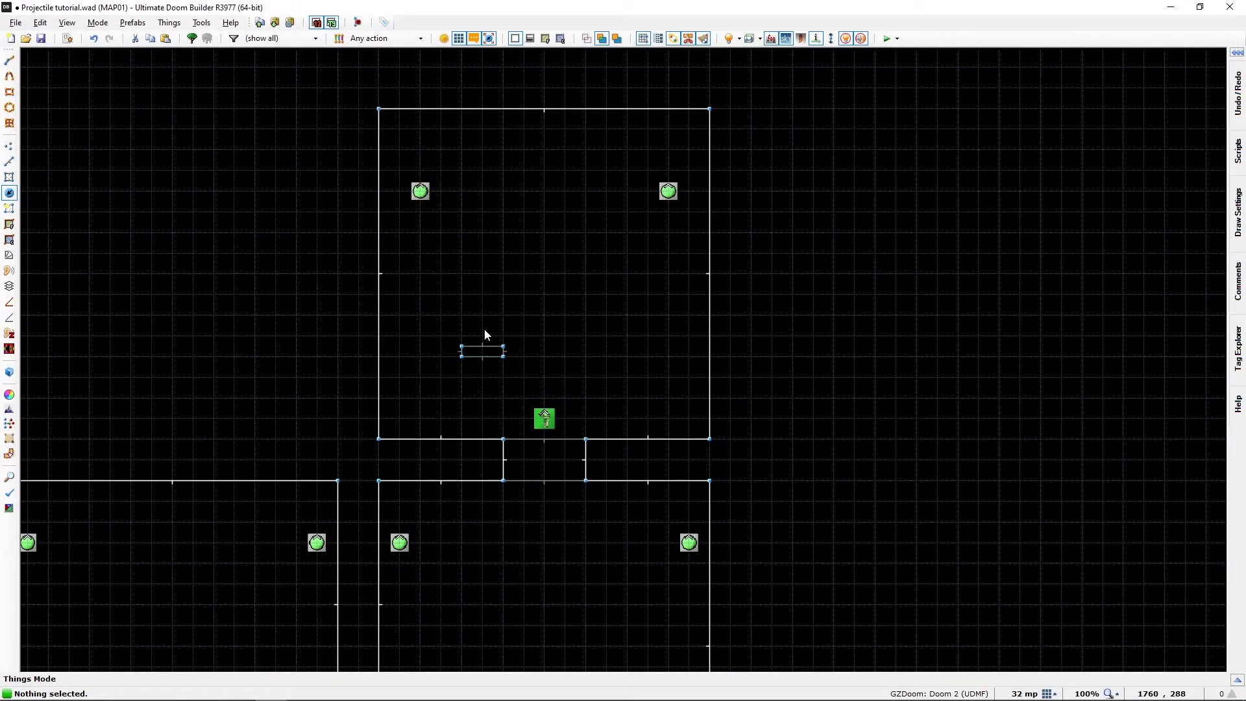
Playtest the map to check the ENTER script's fireballs at the start, and approach the sixth room's switch.
key("F9")
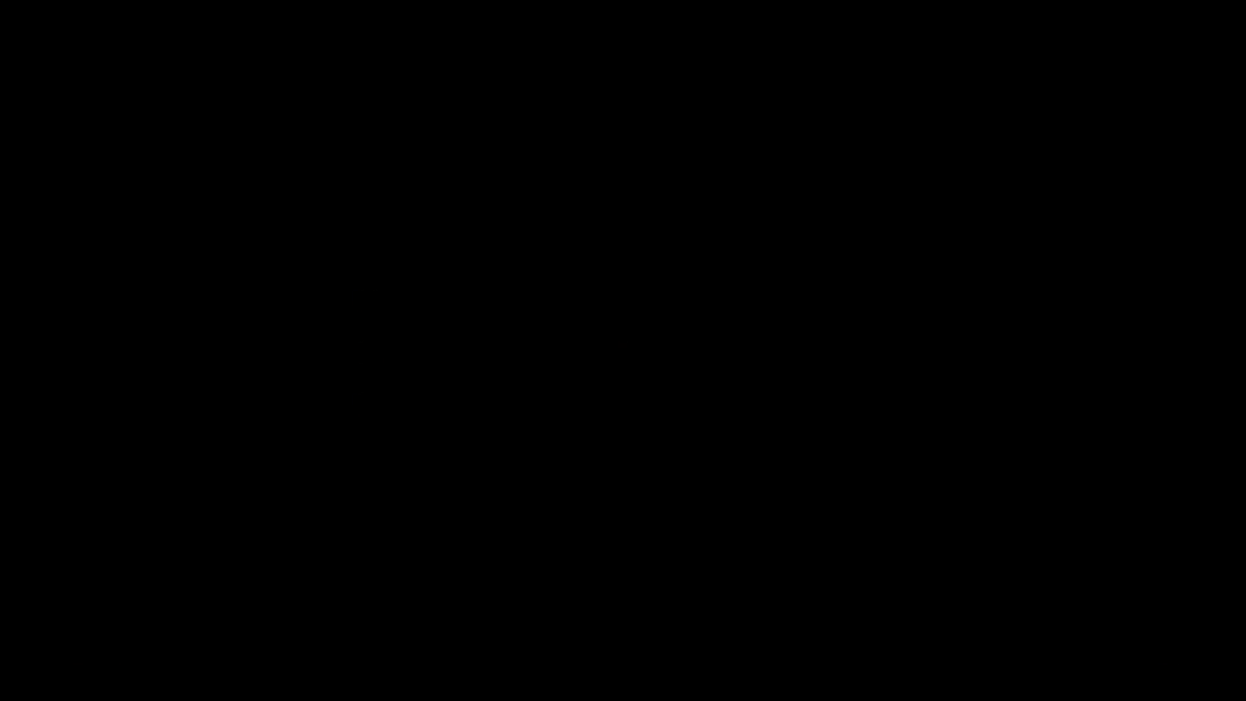
key("d")
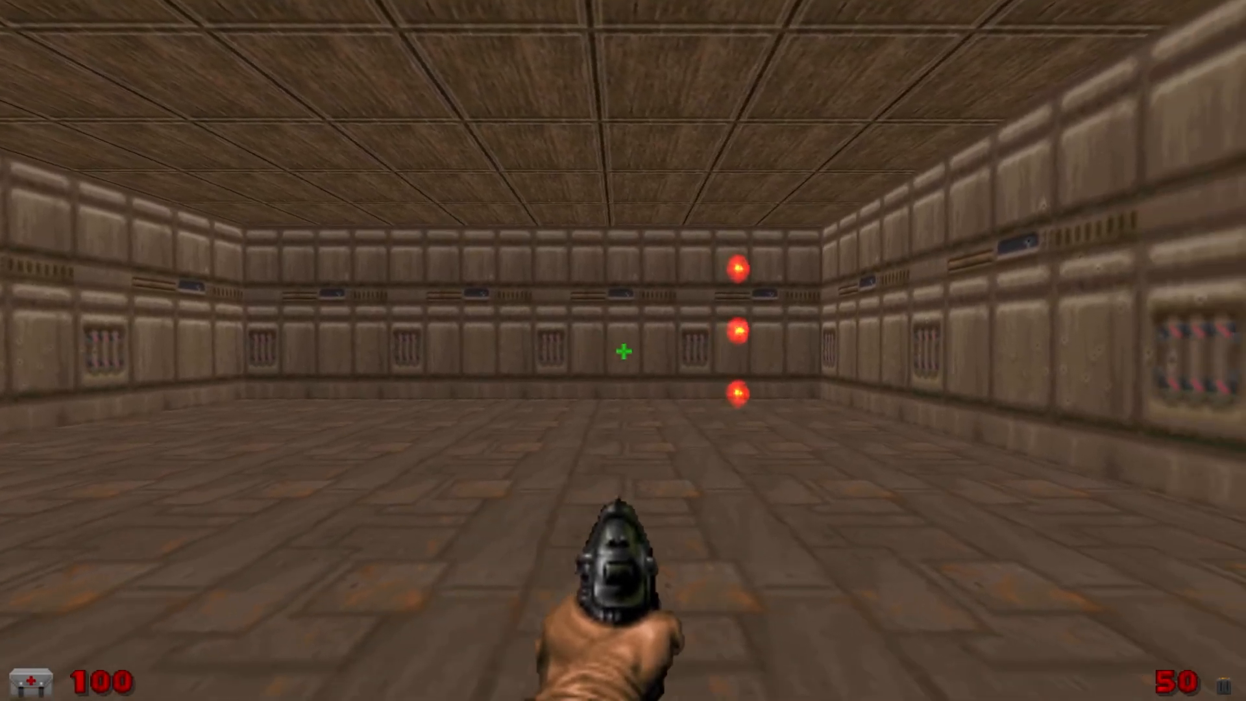
key("a")
key("w")
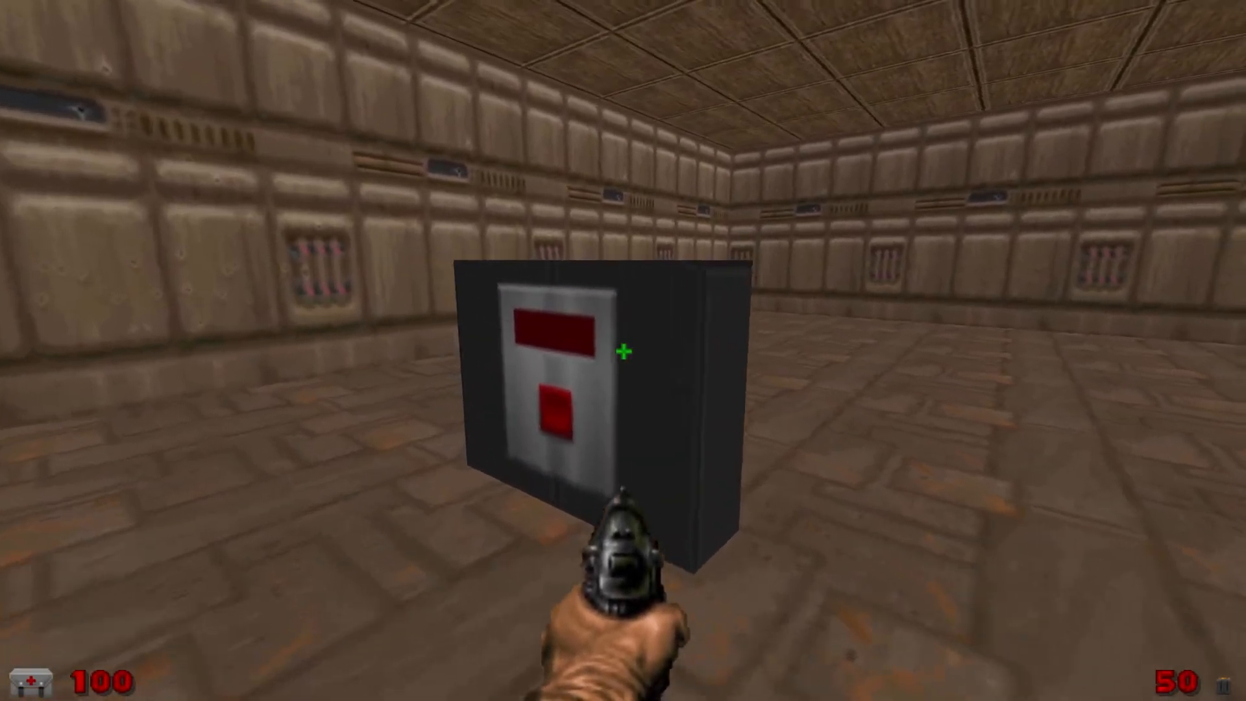
Fire several fireball volleys with the sixth room's switch, end the playtest and show the whole map.
key("w")
key("e")
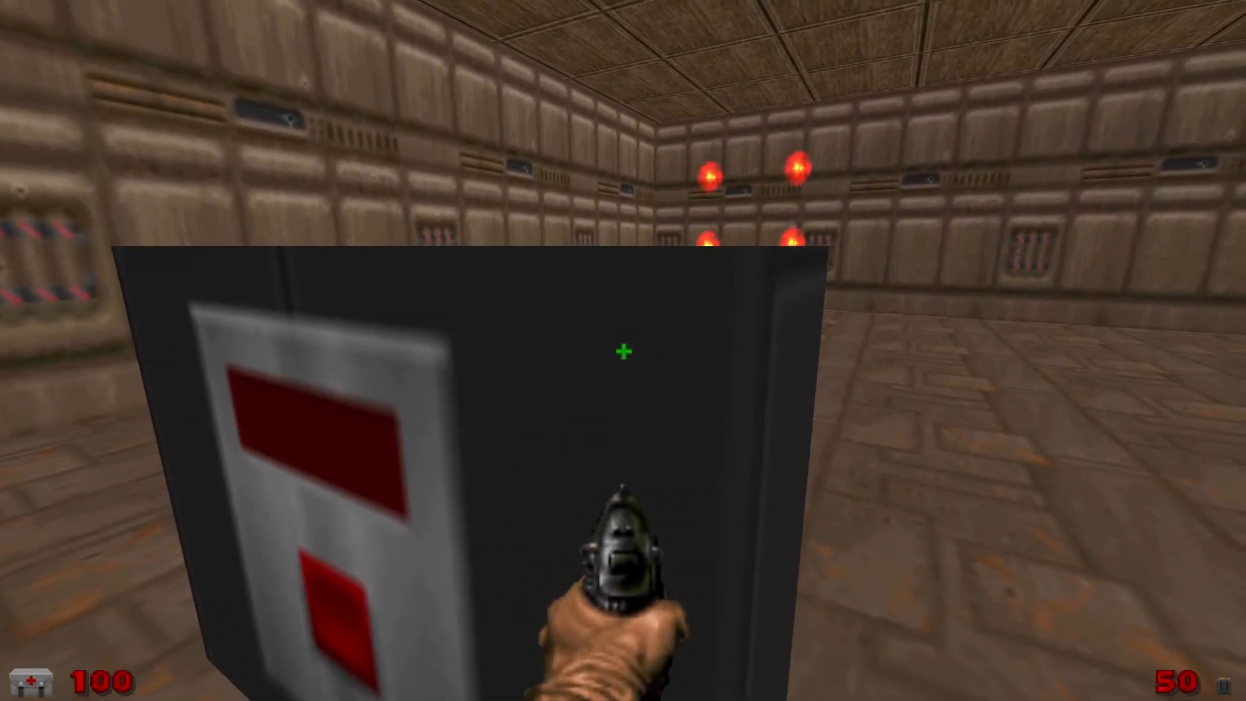
key("w")
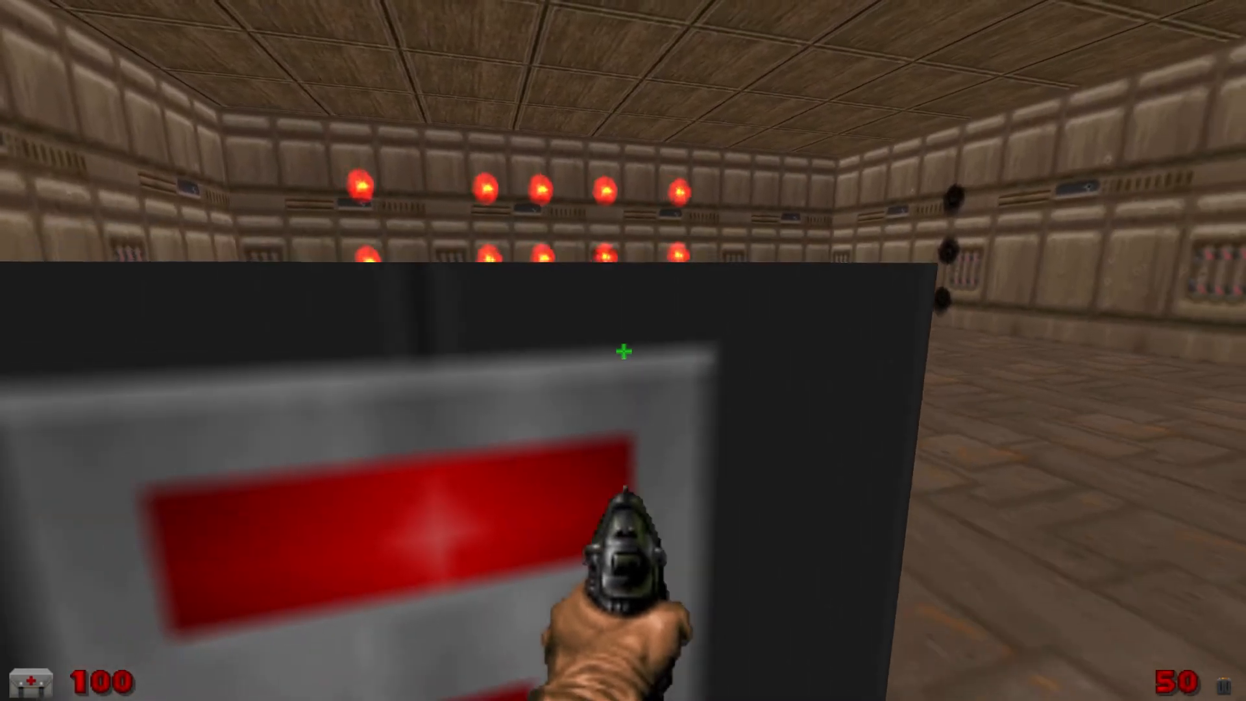
key("s")
key("a")
key("e")
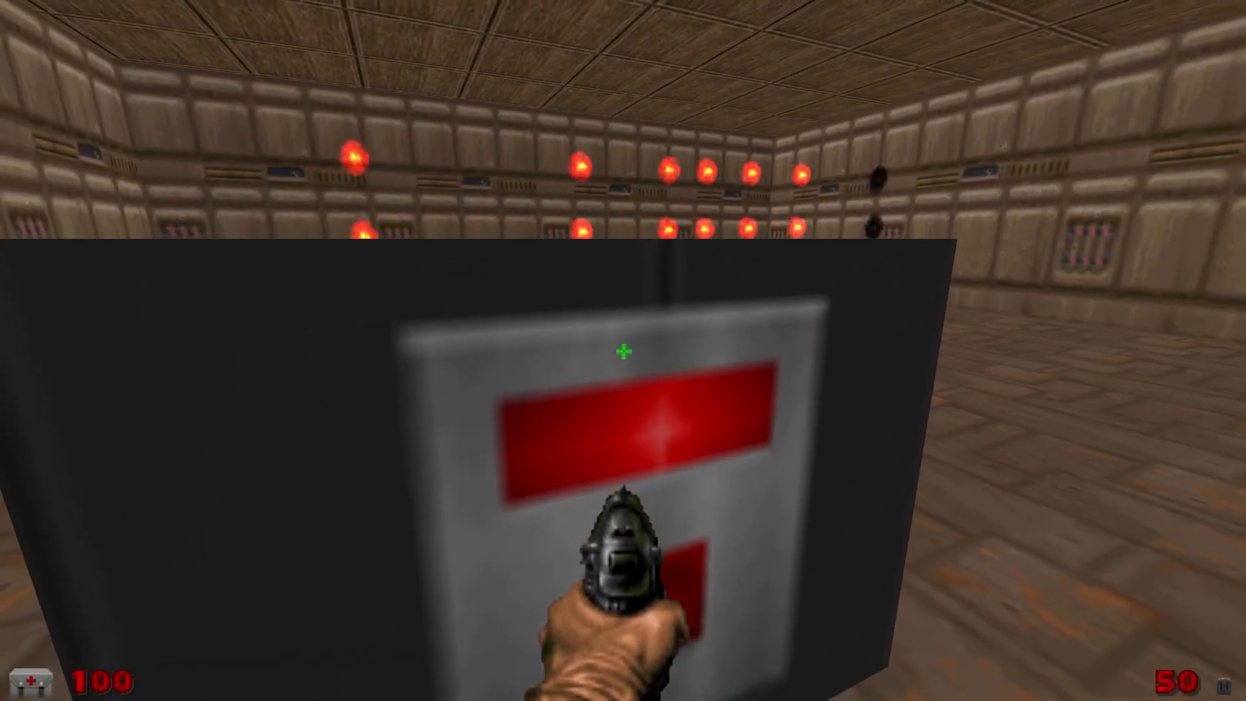
key("s")
key("d")
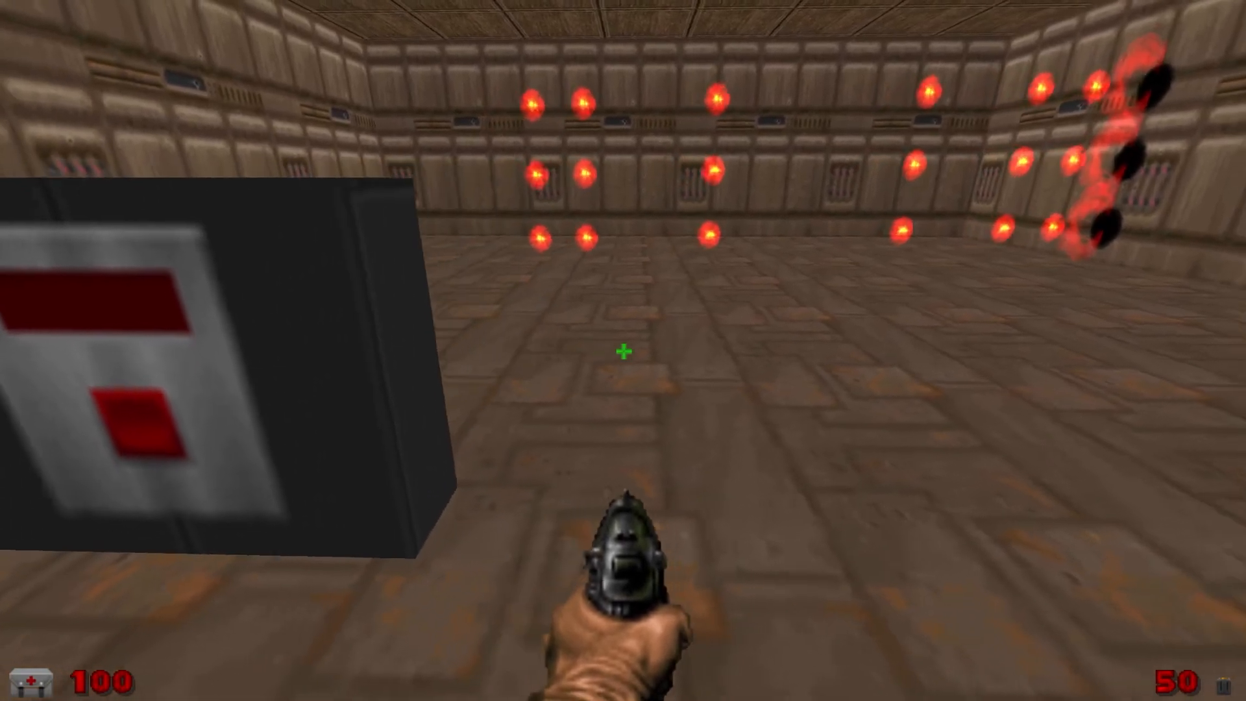
key("s")
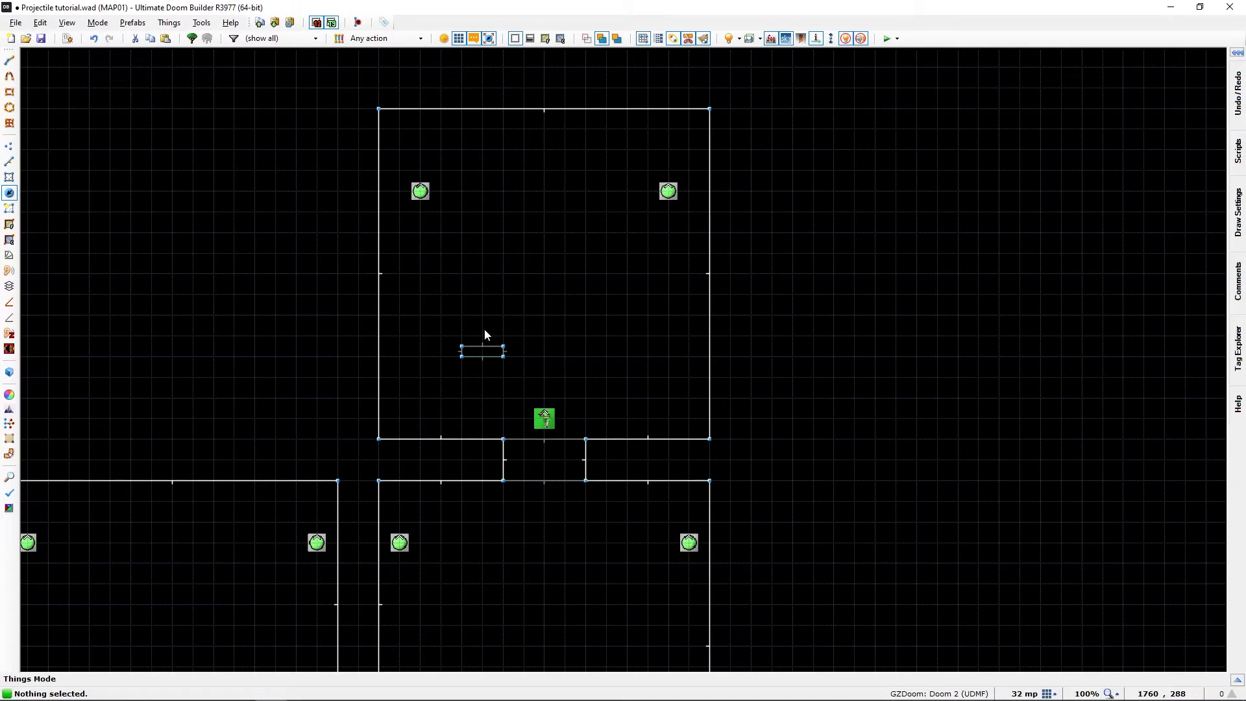
key("Home")
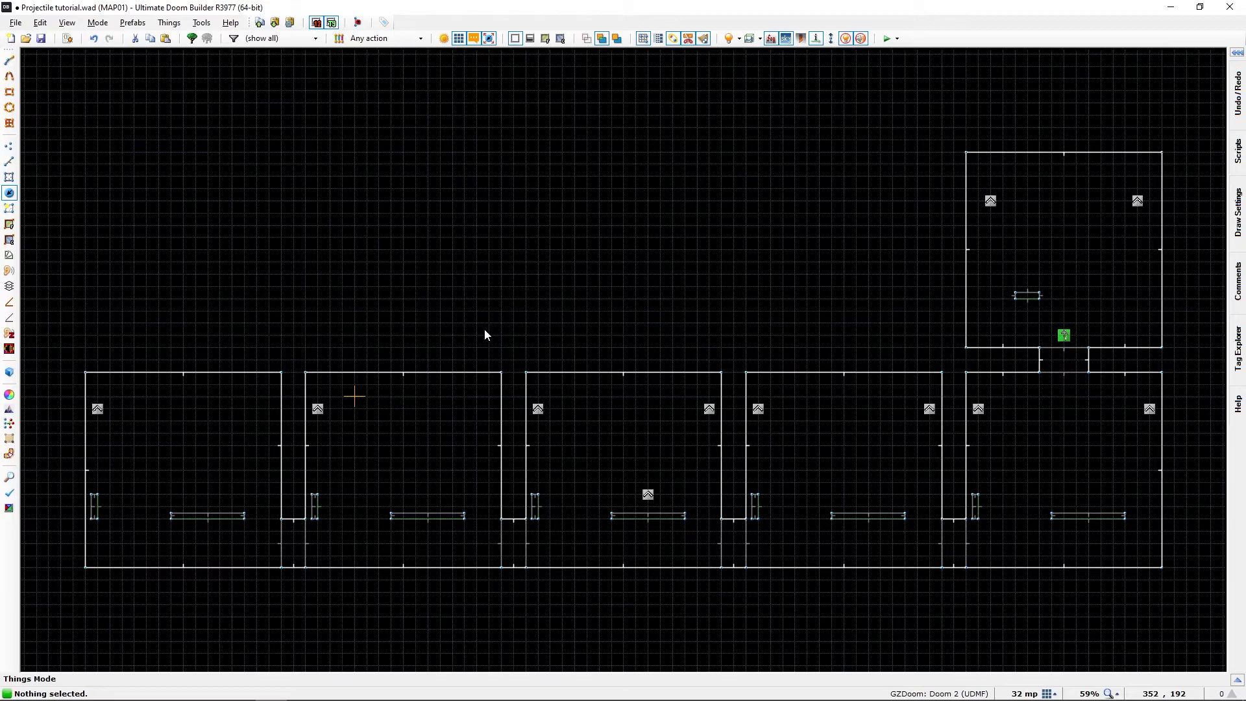